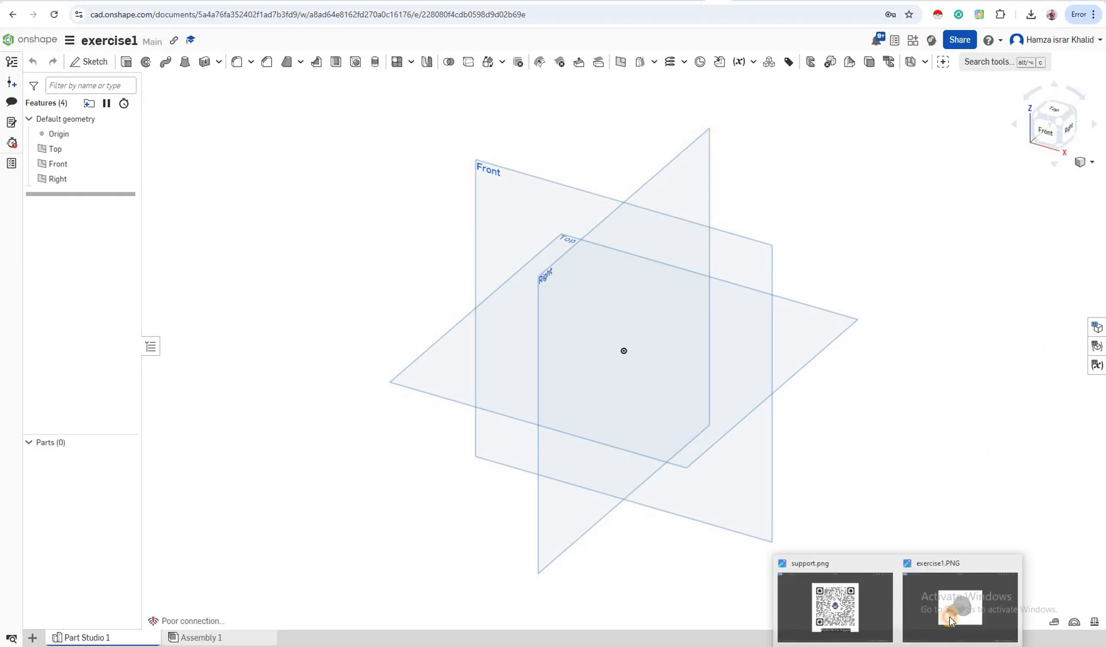
# Bring the exercise1.PNG flanged bushing reference picture forward in the Photos viewer
pyautogui.click(836, 604)
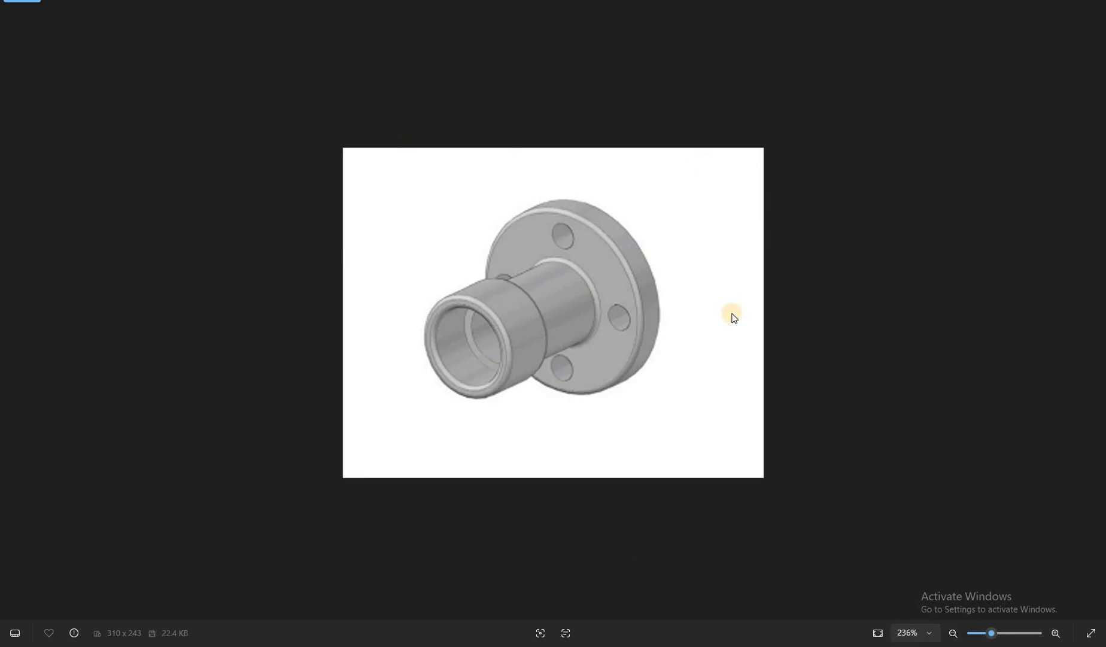
# Return from the reference picture to the empty Onshape part studio
pyautogui.click(293, 644)
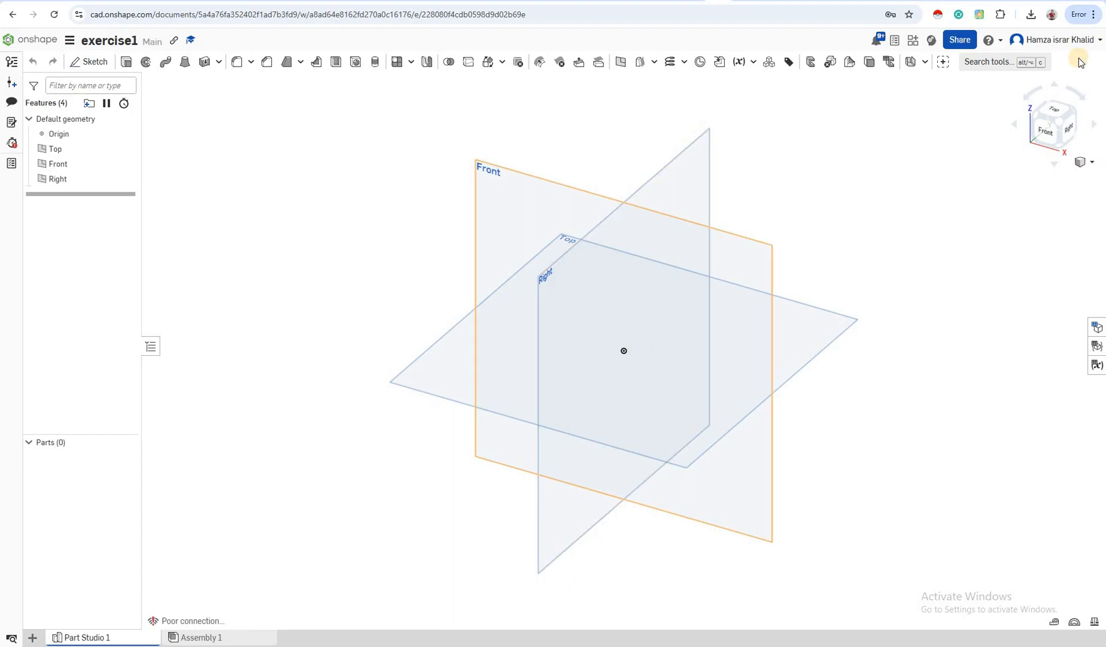
# Spin the default planes with the view cube arrows, ending on a straight-on Right view
pyautogui.click(1095, 125)
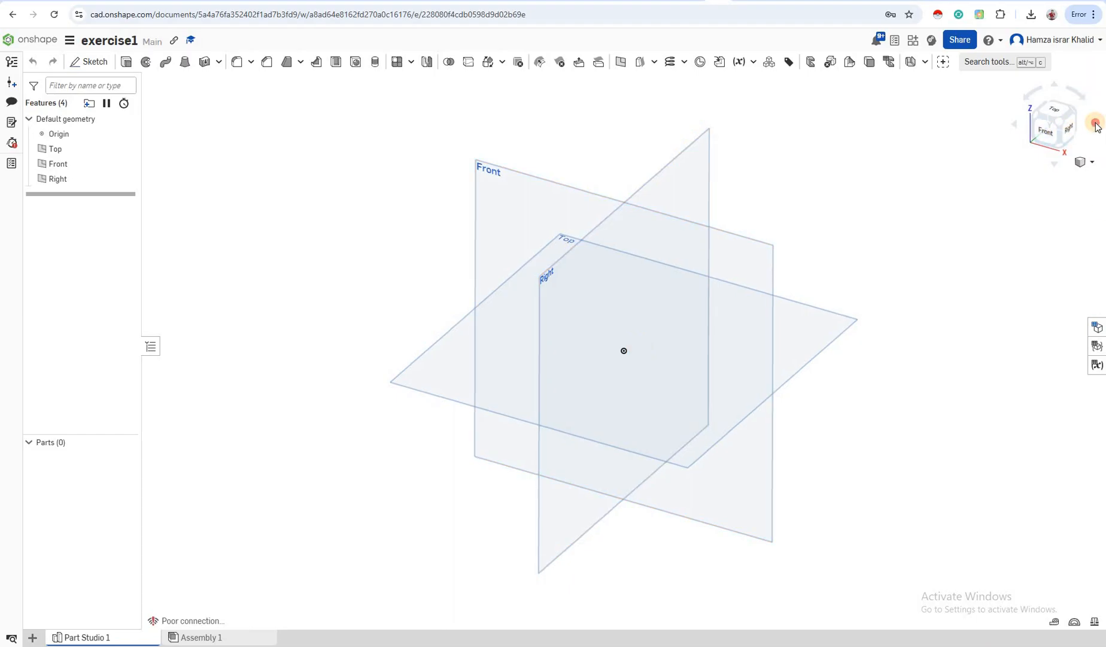
pyautogui.click(1016, 125)
pyautogui.click(1015, 125)
pyautogui.click(1016, 124)
pyautogui.click(1016, 125)
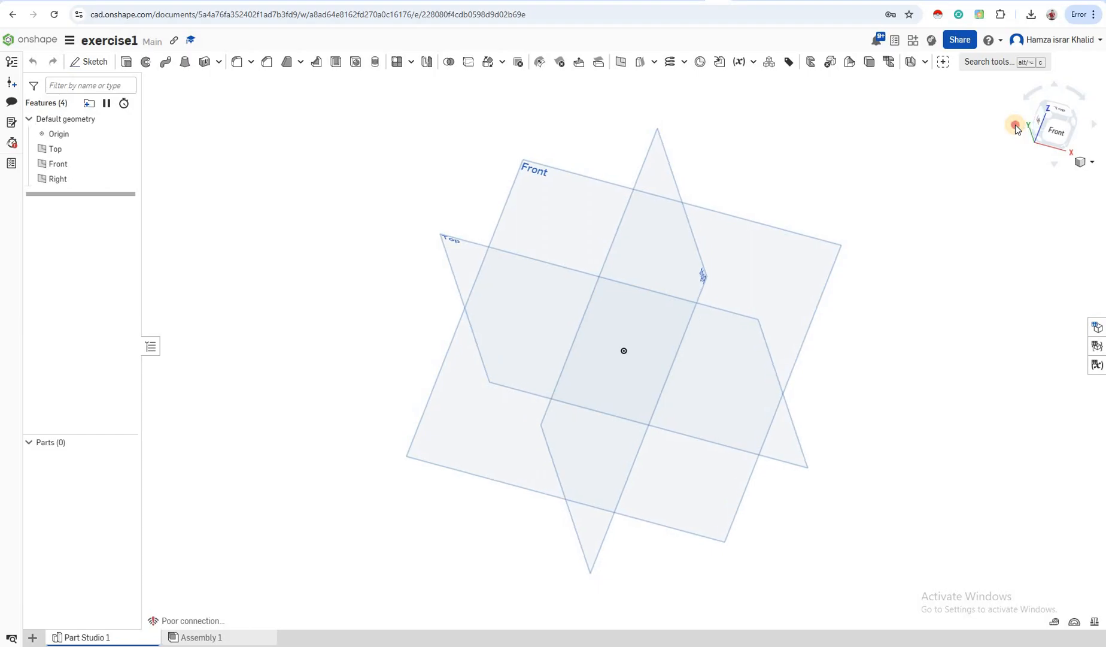
pyautogui.click(1057, 162)
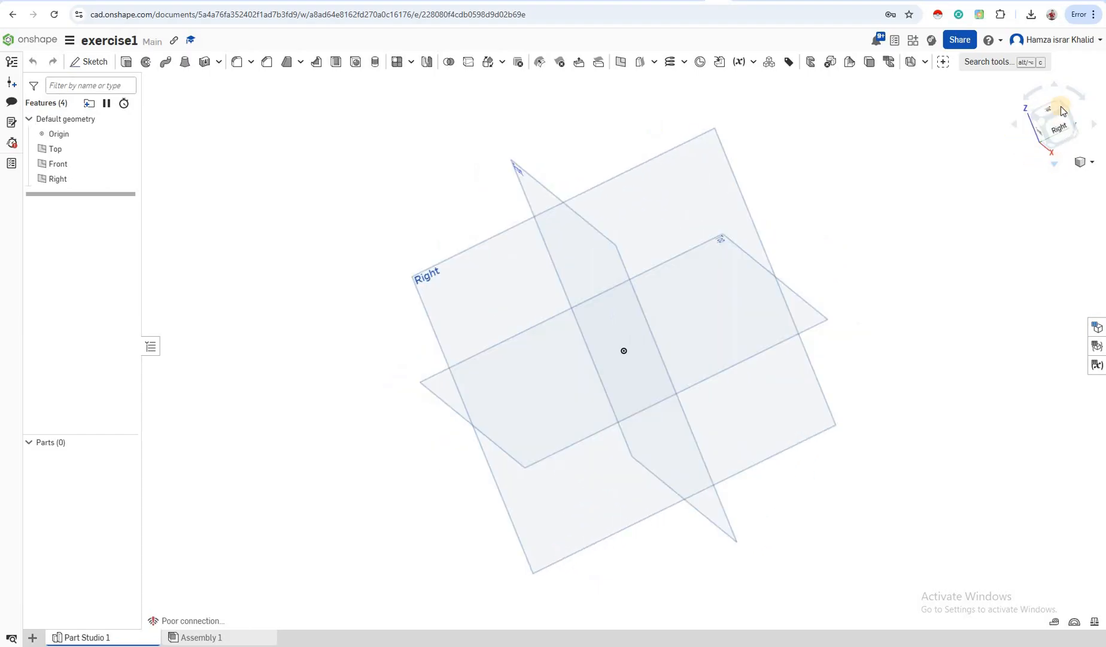
pyautogui.click(1057, 87)
pyautogui.click(1076, 94)
pyautogui.click(1075, 93)
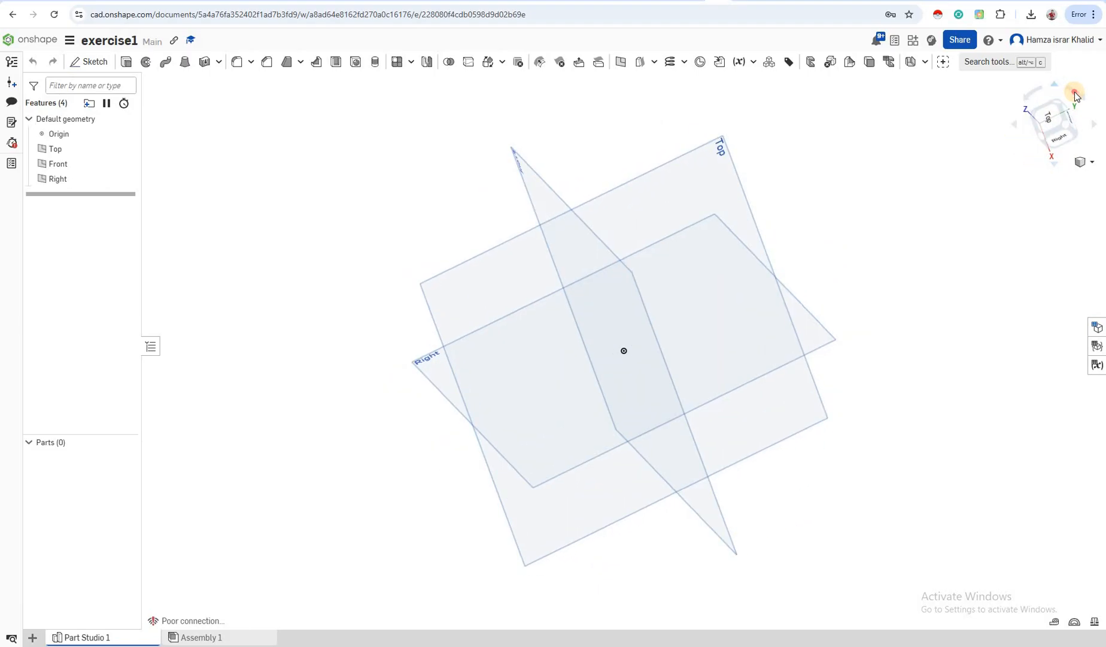
pyautogui.click(1076, 92)
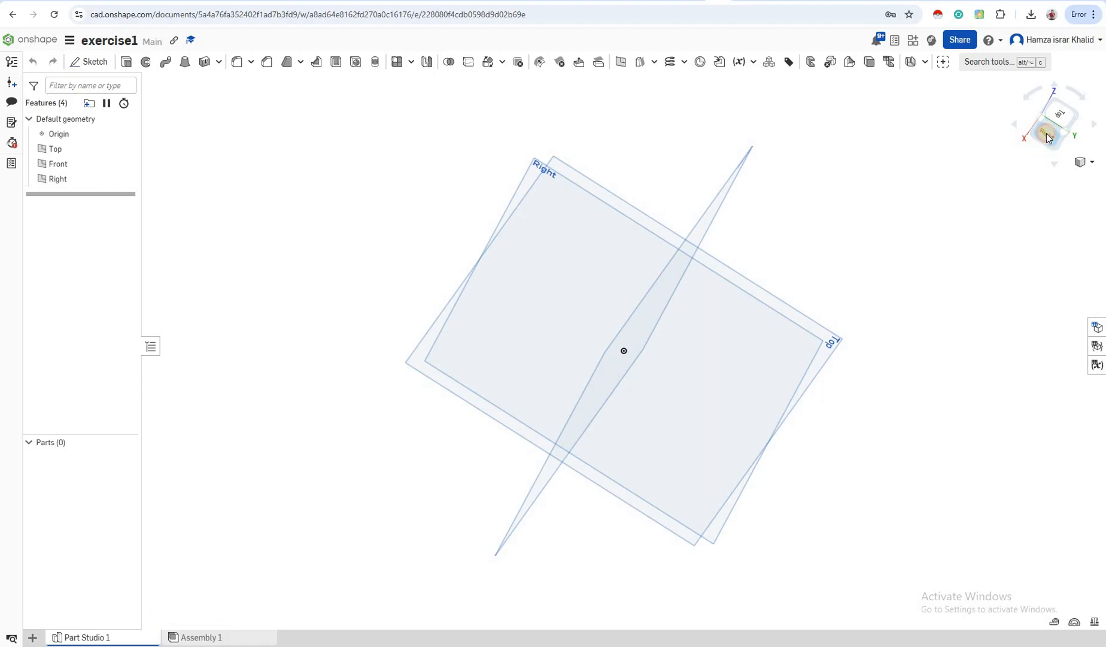
pyautogui.click(1047, 133)
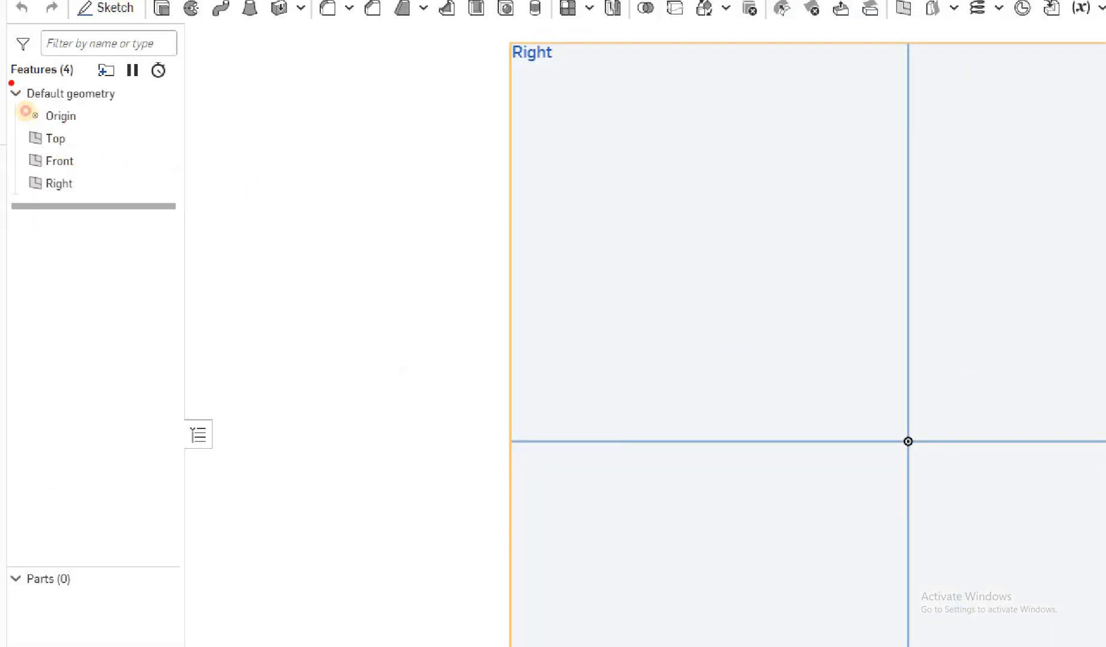
pyautogui.moveTo(9, 83); pyautogui.dragTo(71, 70)
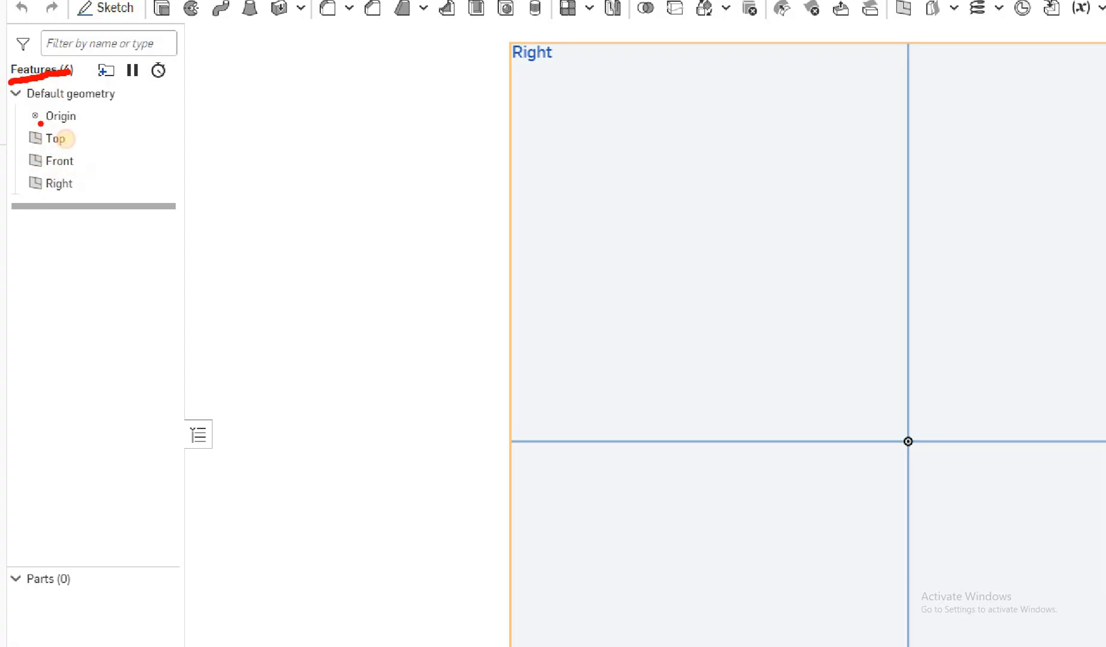
pyautogui.moveTo(38, 124); pyautogui.dragTo(74, 123)
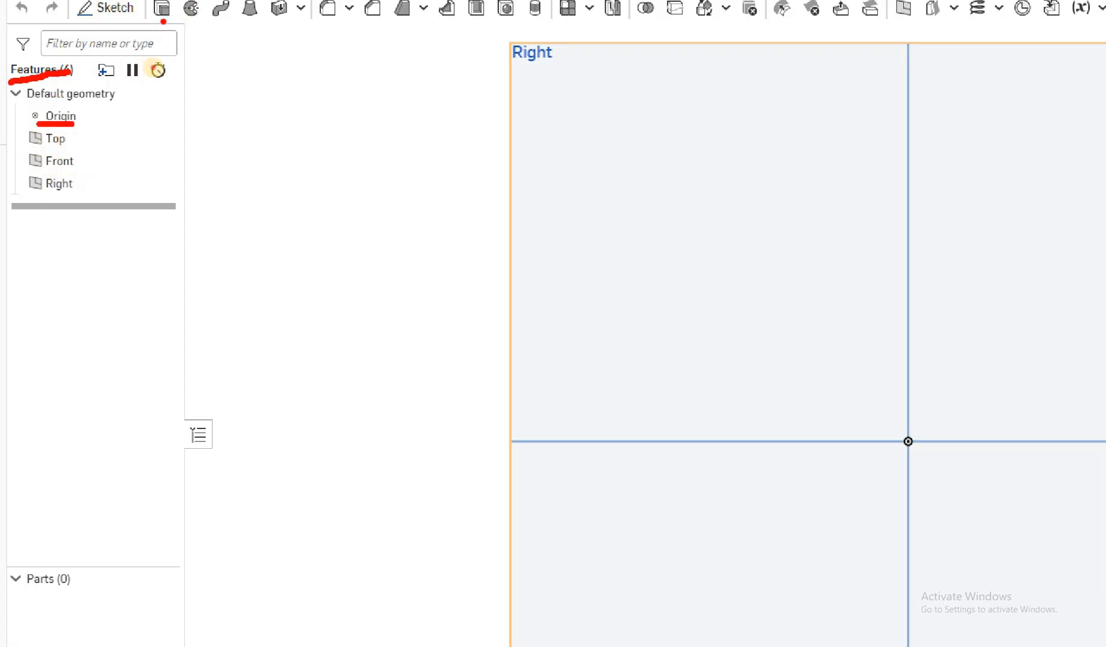
pyautogui.moveTo(160, 22); pyautogui.dragTo(211, 13)
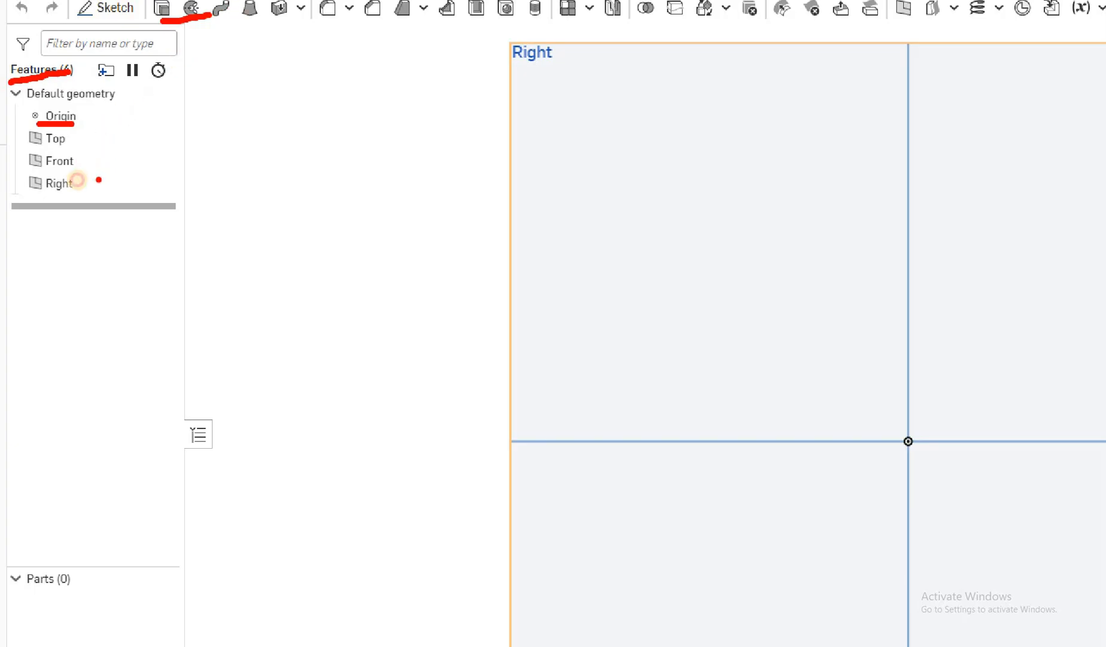
pyautogui.moveTo(81, 173)
pyautogui.mouseDown()
pyautogui.moveTo(106, 156)
pyautogui.moveTo(108, 190)
pyautogui.mouseUp()
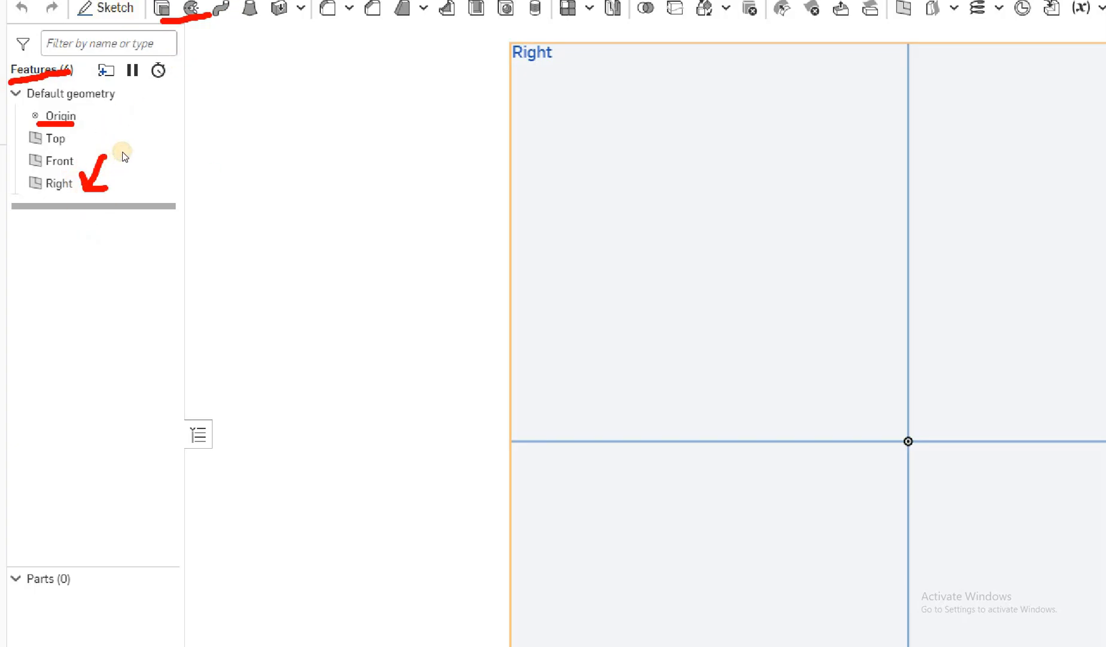
pyautogui.press('Escape')
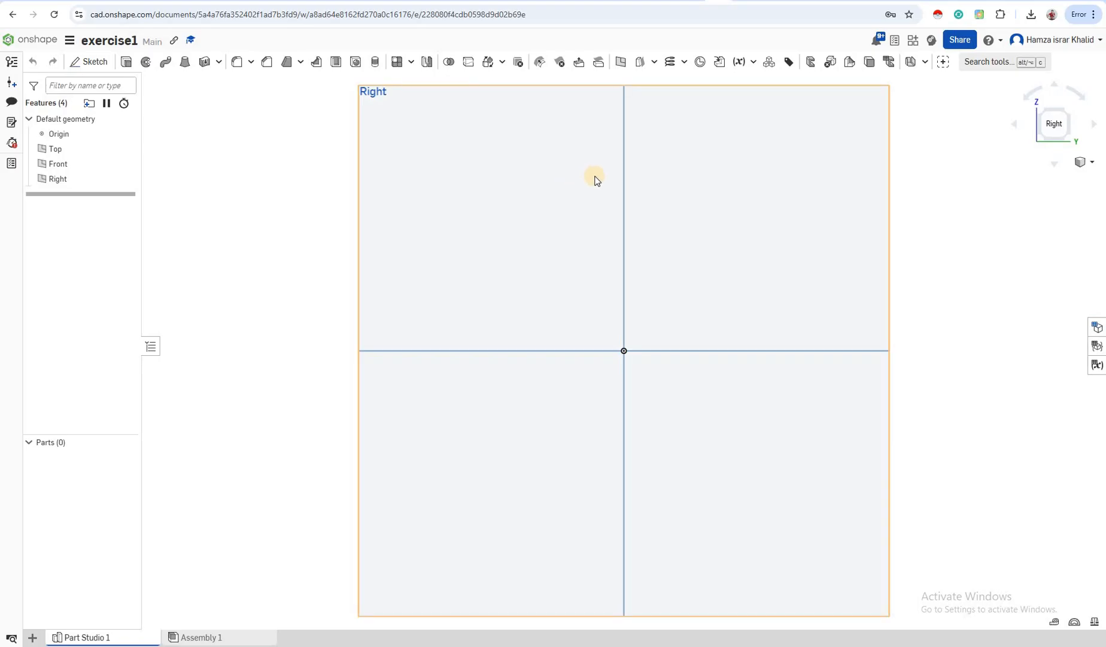
# Create Sketch 1 on the Front plane and view it straight on from the Front
pyautogui.click(95, 63)
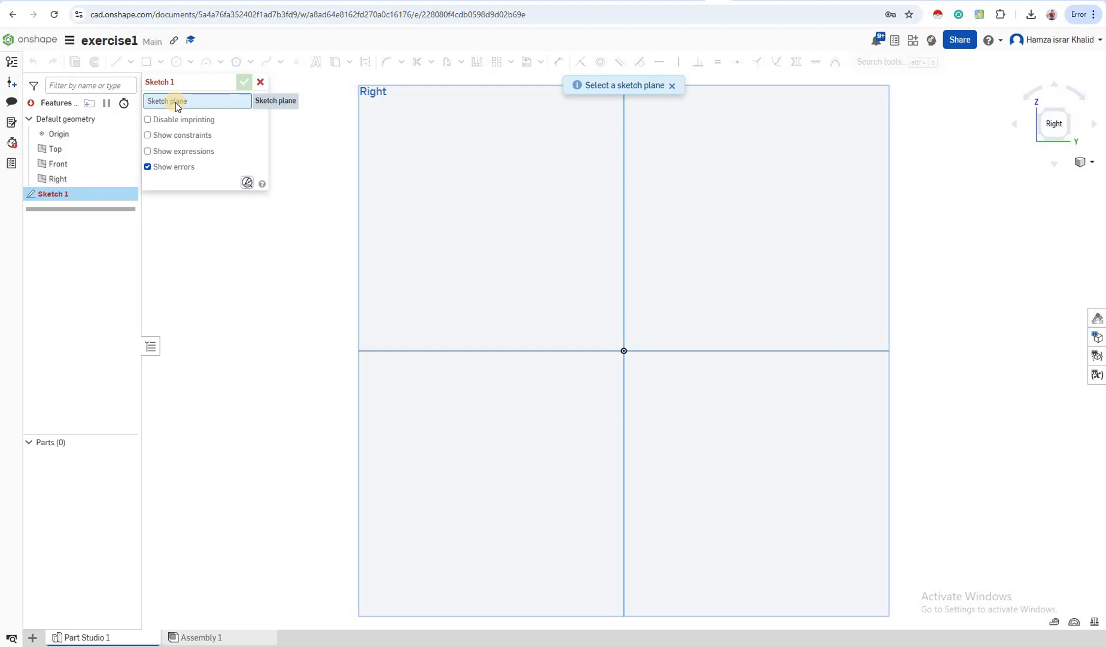
pyautogui.click(54, 167)
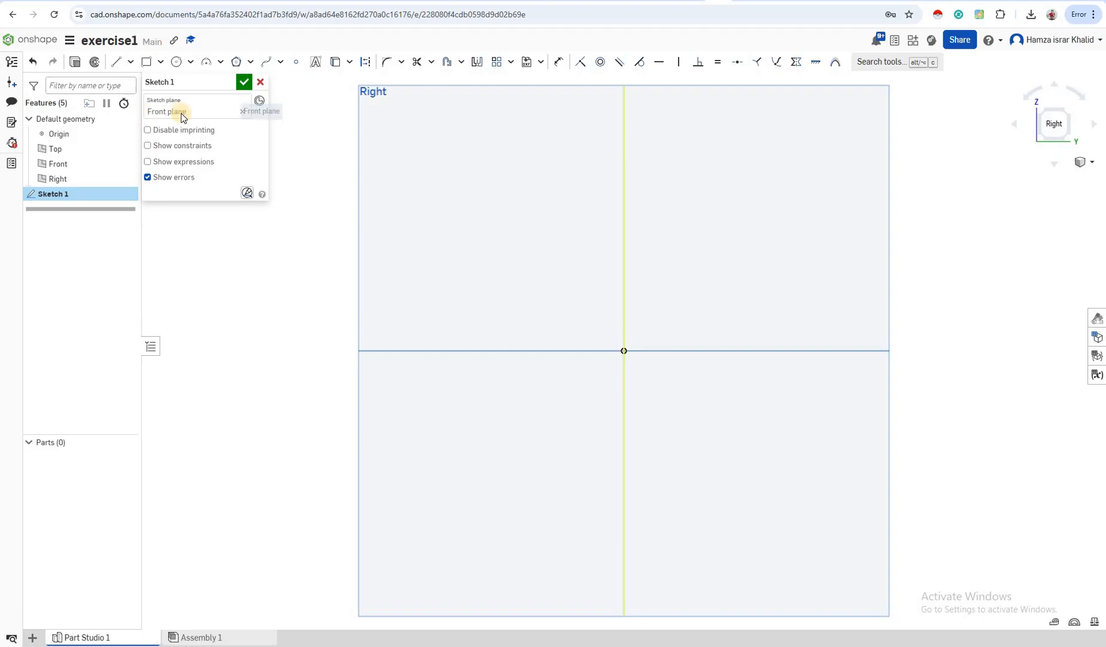
pyautogui.moveTo(963, 170); pyautogui.dragTo(999, 202, button='right')
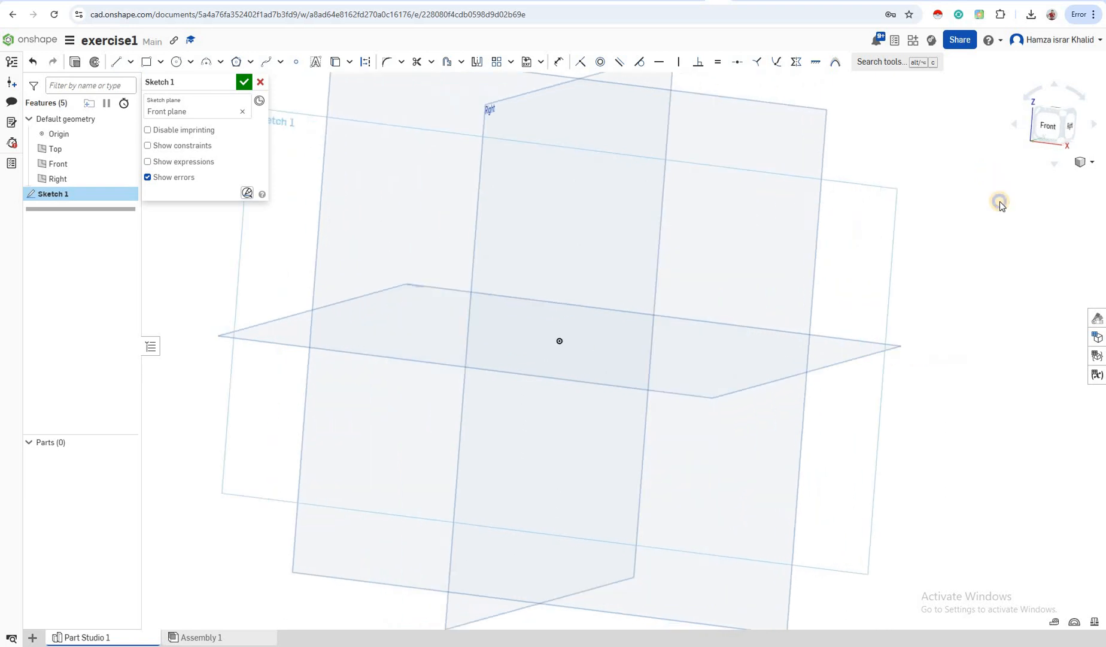
pyautogui.click(1044, 139)
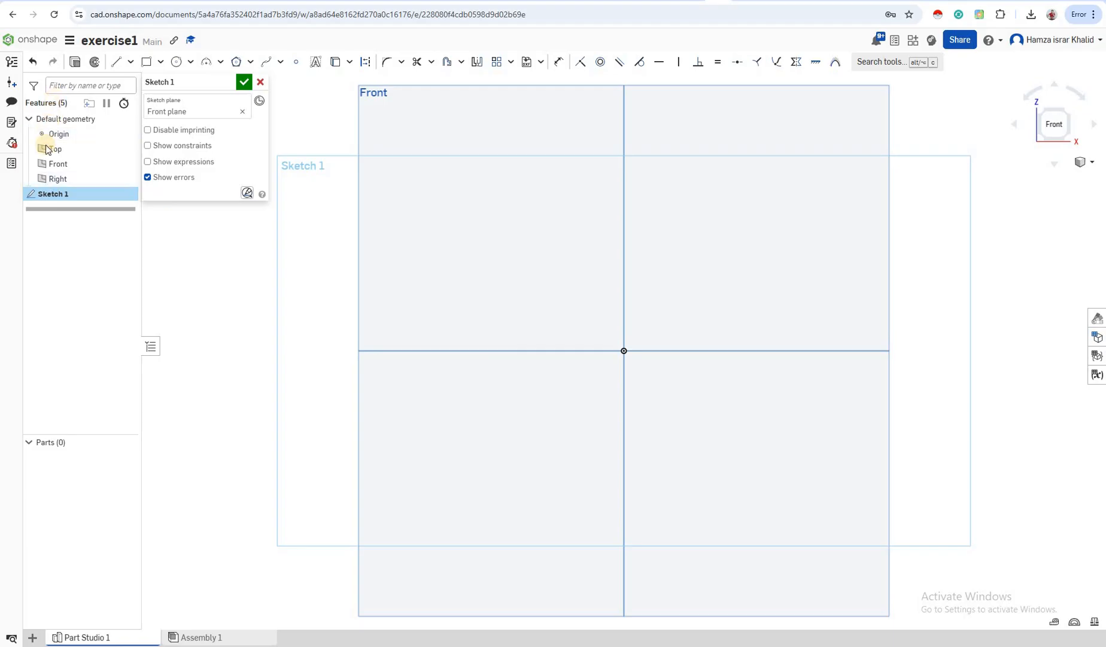
# Import exercise1.PNG from the computer as a sketch image
pyautogui.click(540, 62)
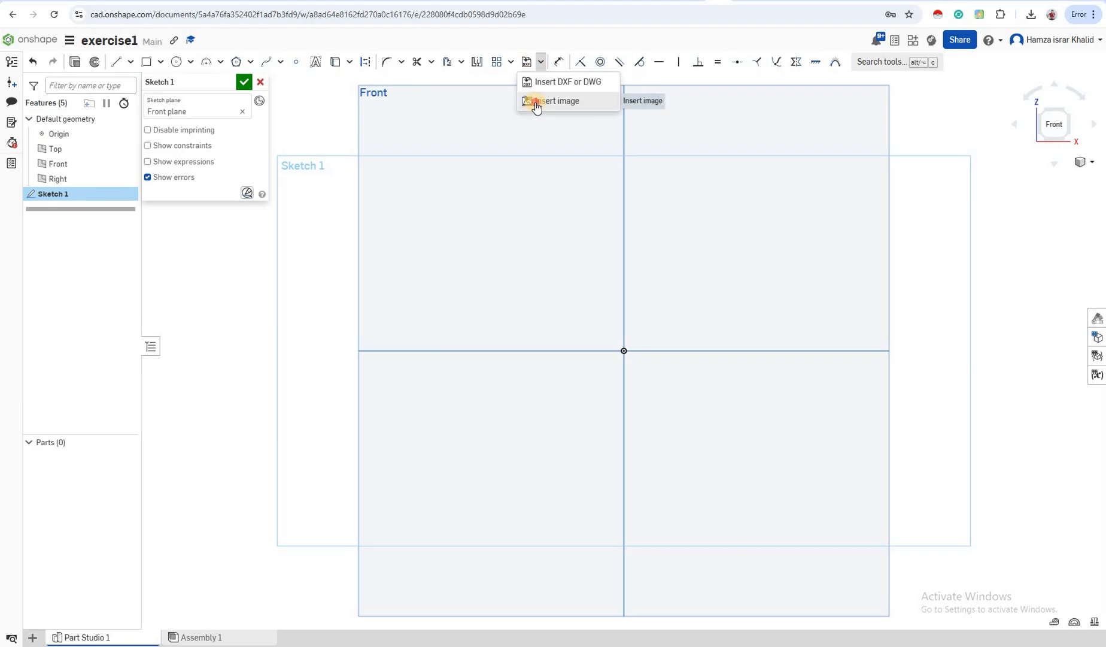
pyautogui.click(548, 101)
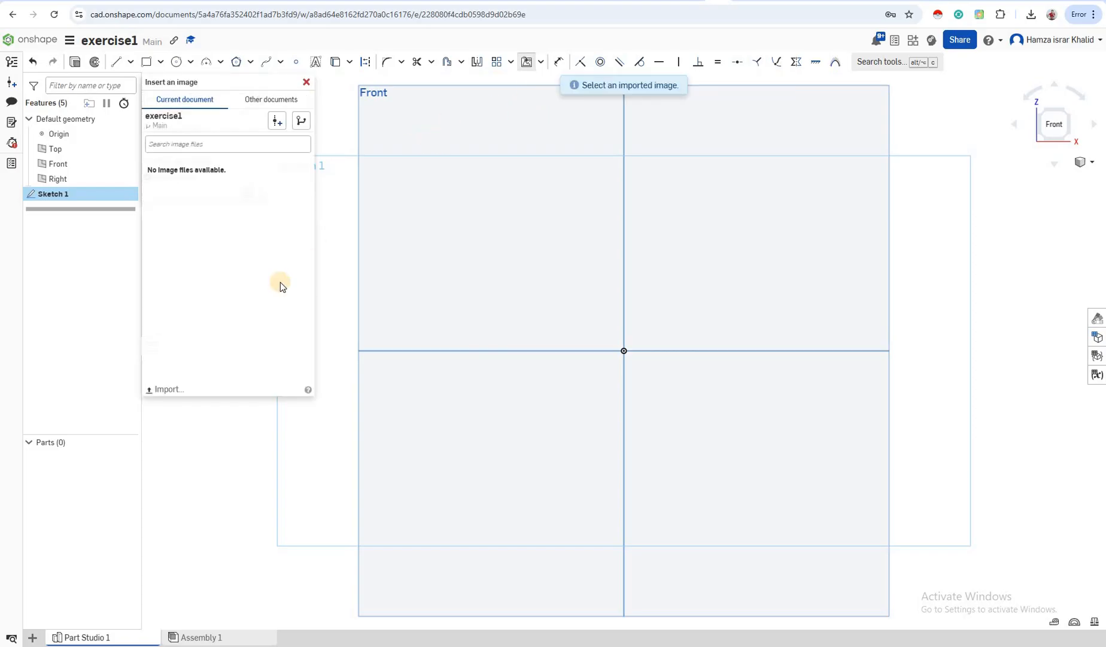
pyautogui.click(170, 388)
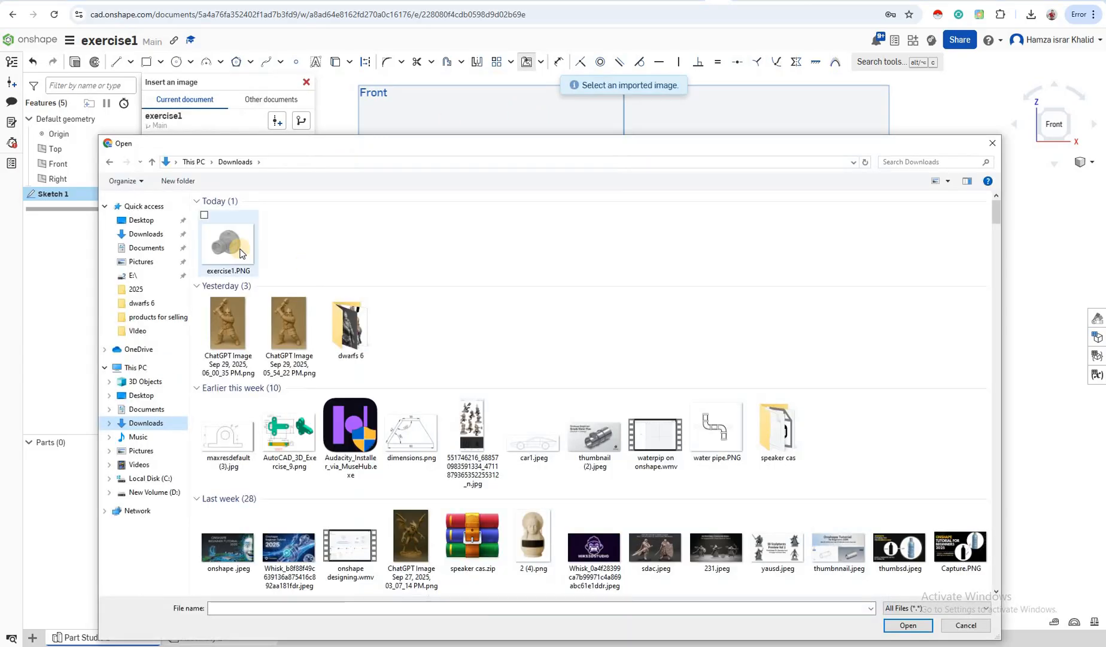
pyautogui.doubleClick(242, 253)
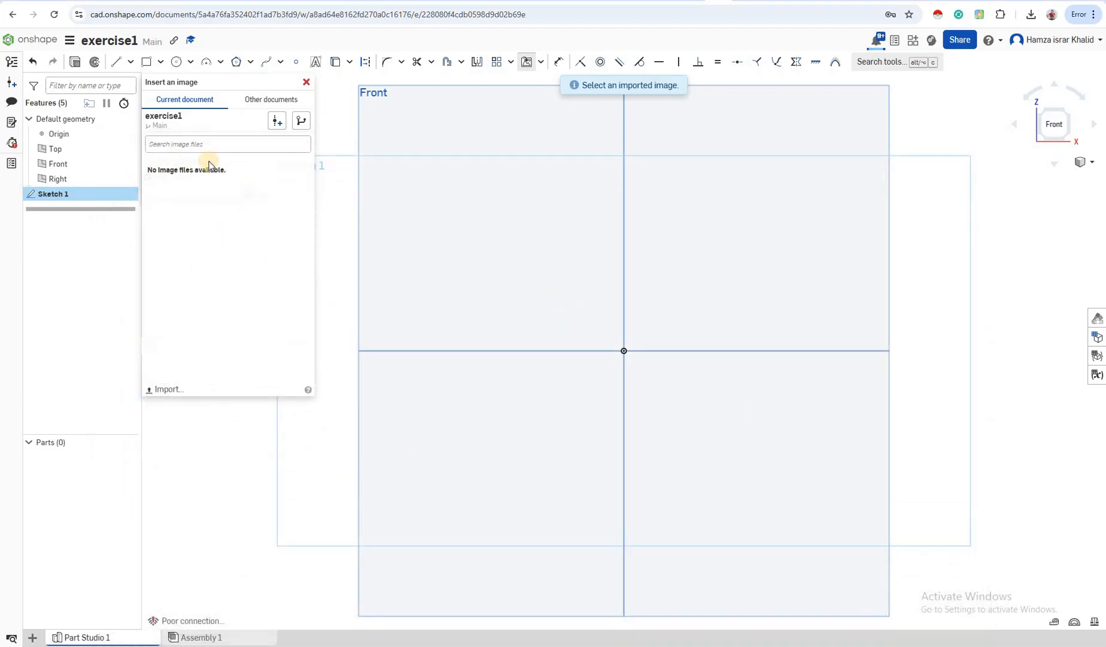
pyautogui.click(193, 181)
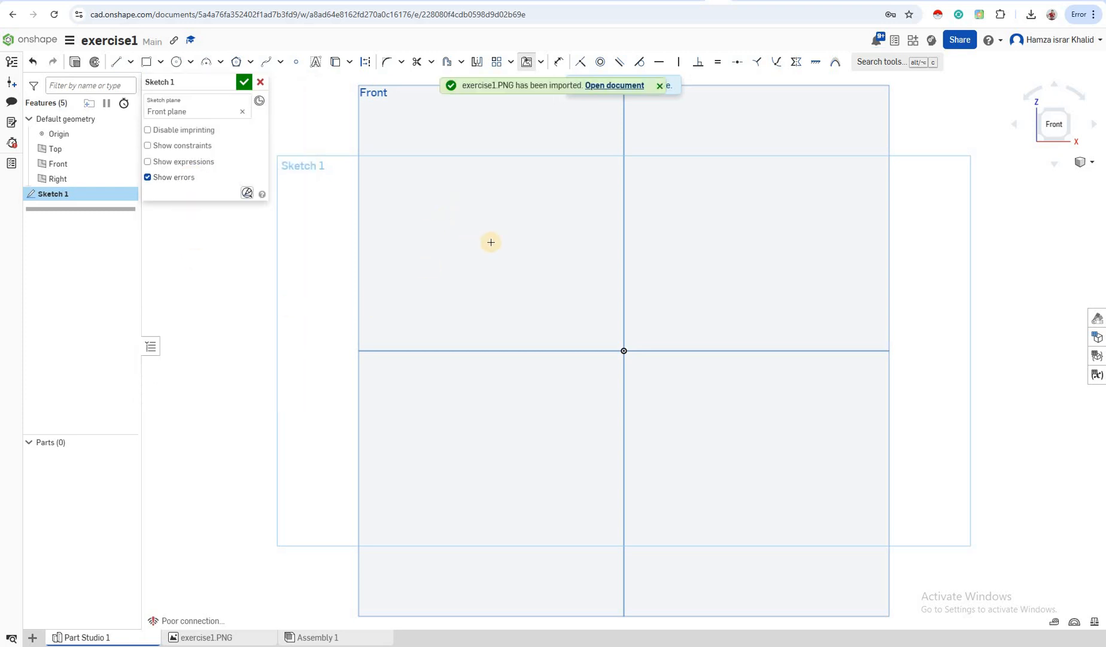
# Place the picture above and left of the origin, then finish Sketch 1
pyautogui.click(394, 185)
pyautogui.click(496, 262)
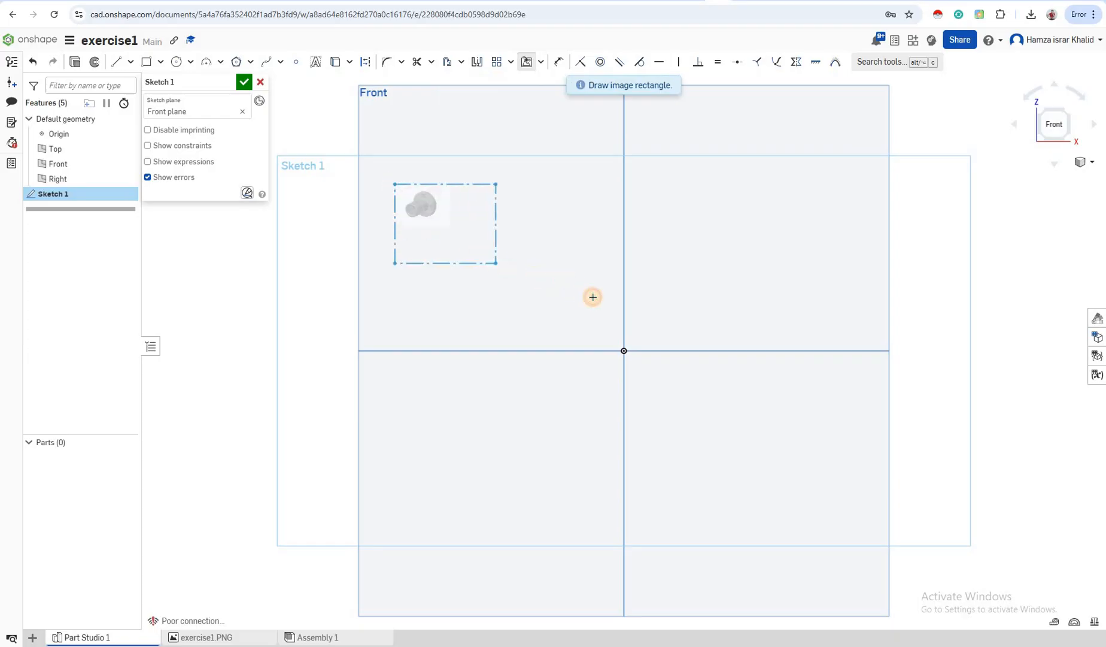
pyautogui.click(593, 298)
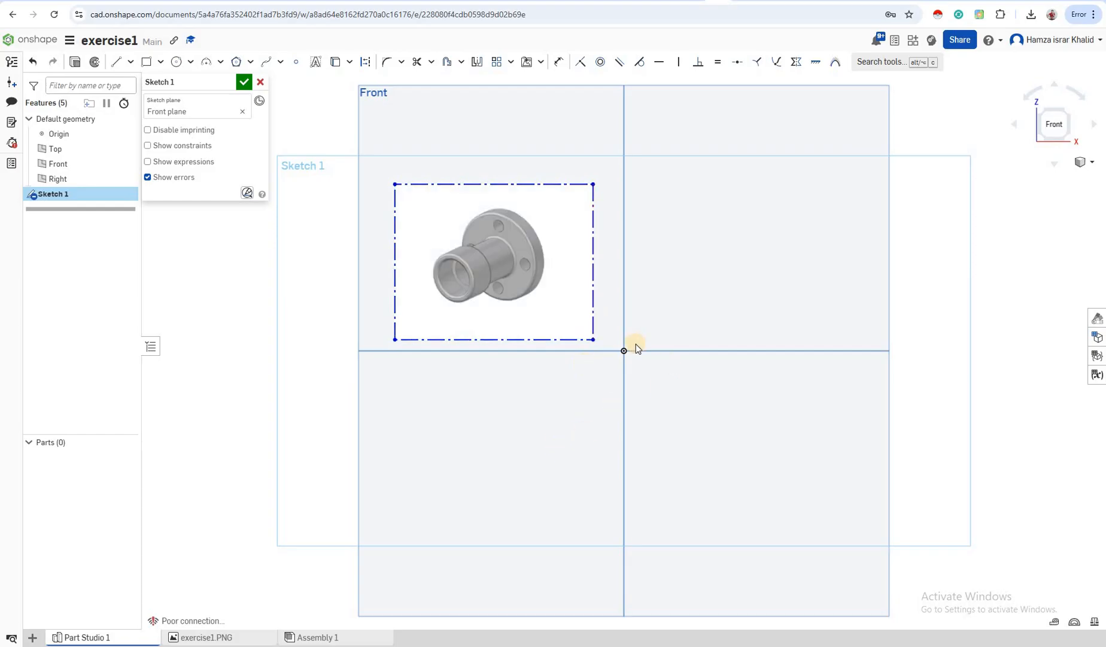
pyautogui.click(556, 339)
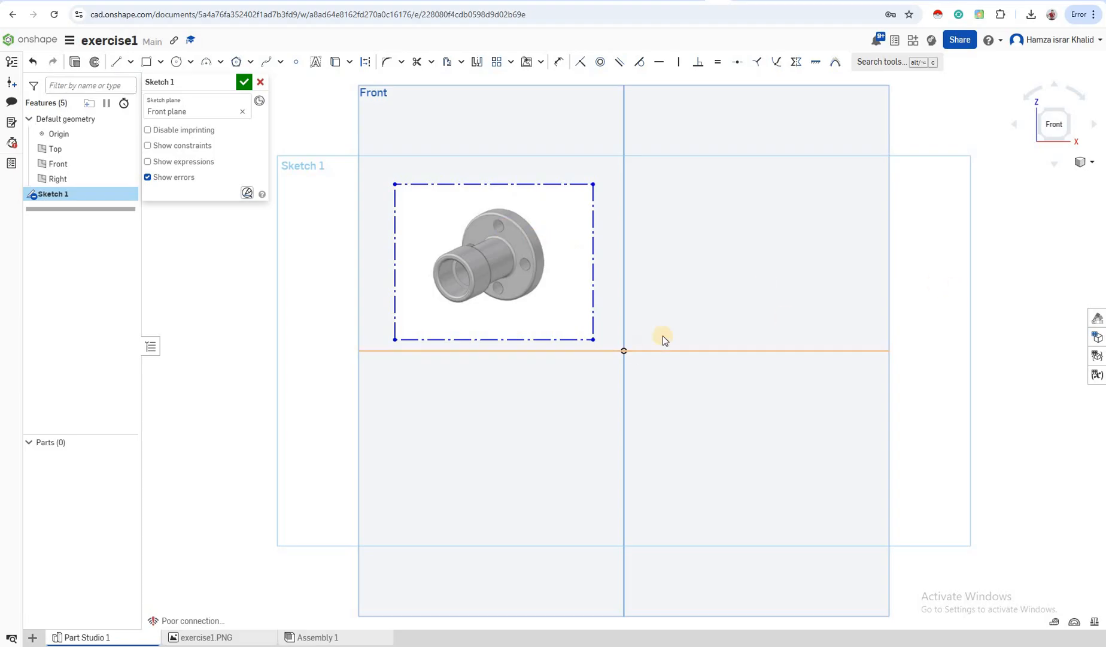
pyautogui.click(243, 84)
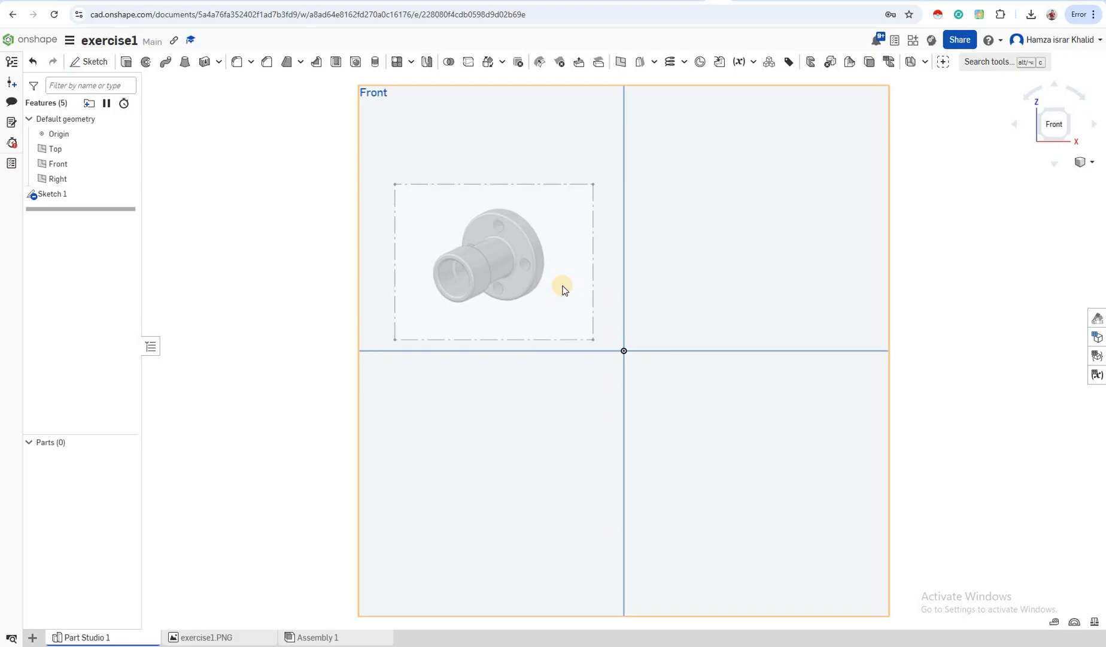
# Create Sketch 2 on the Front plane with a 1.226 diameter circle right of the origin
pyautogui.click(90, 72)
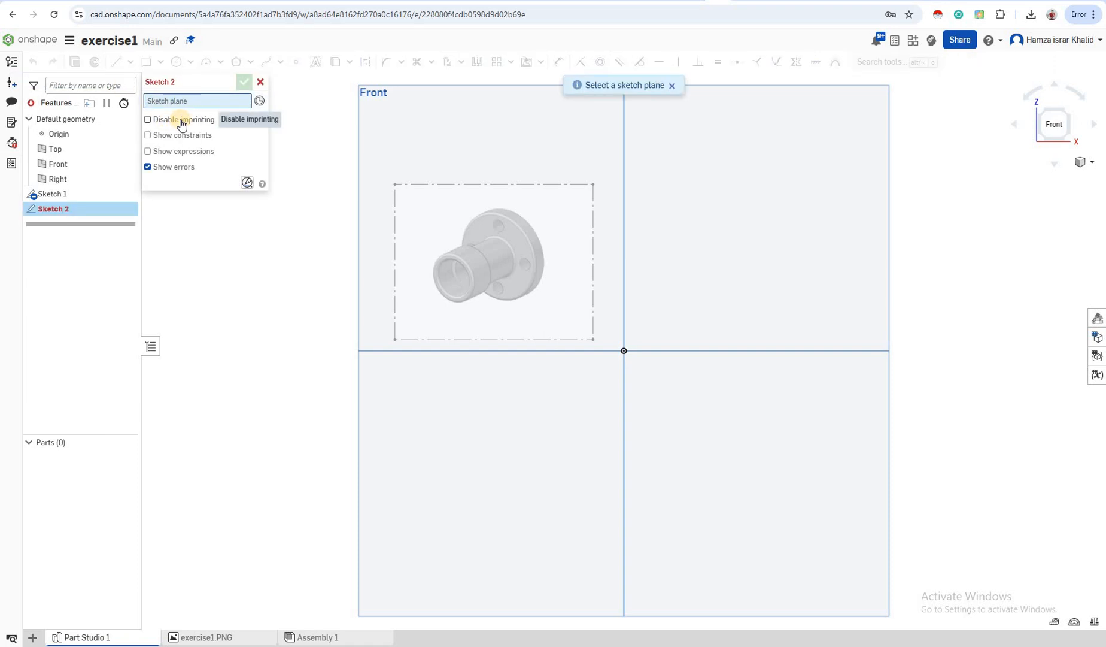
pyautogui.click(56, 163)
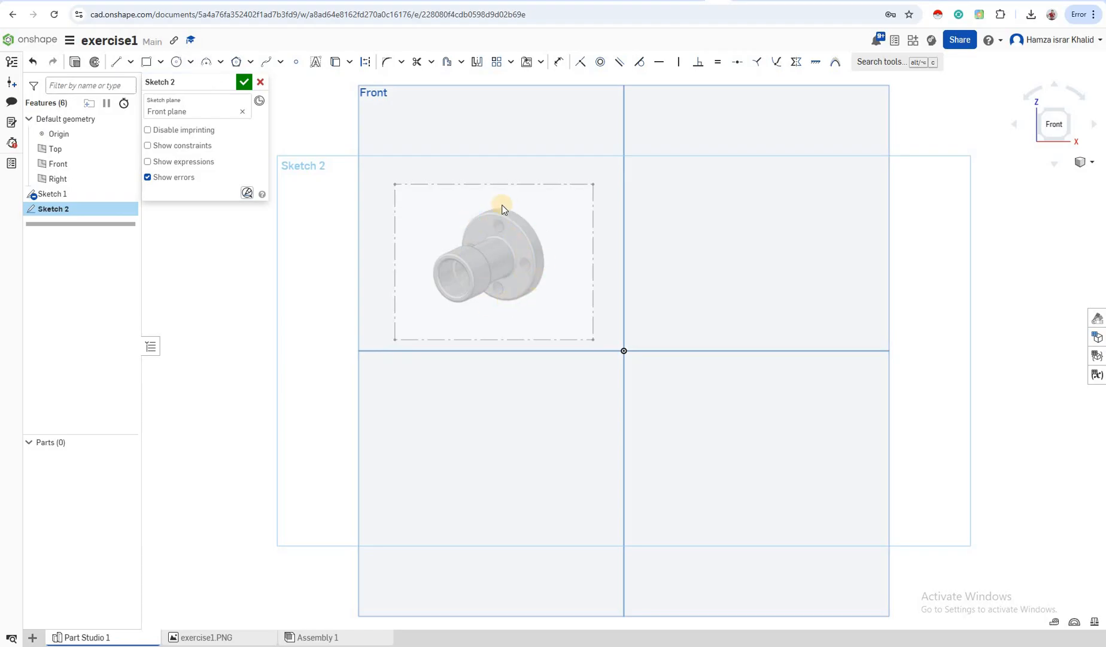
pyautogui.click(178, 63)
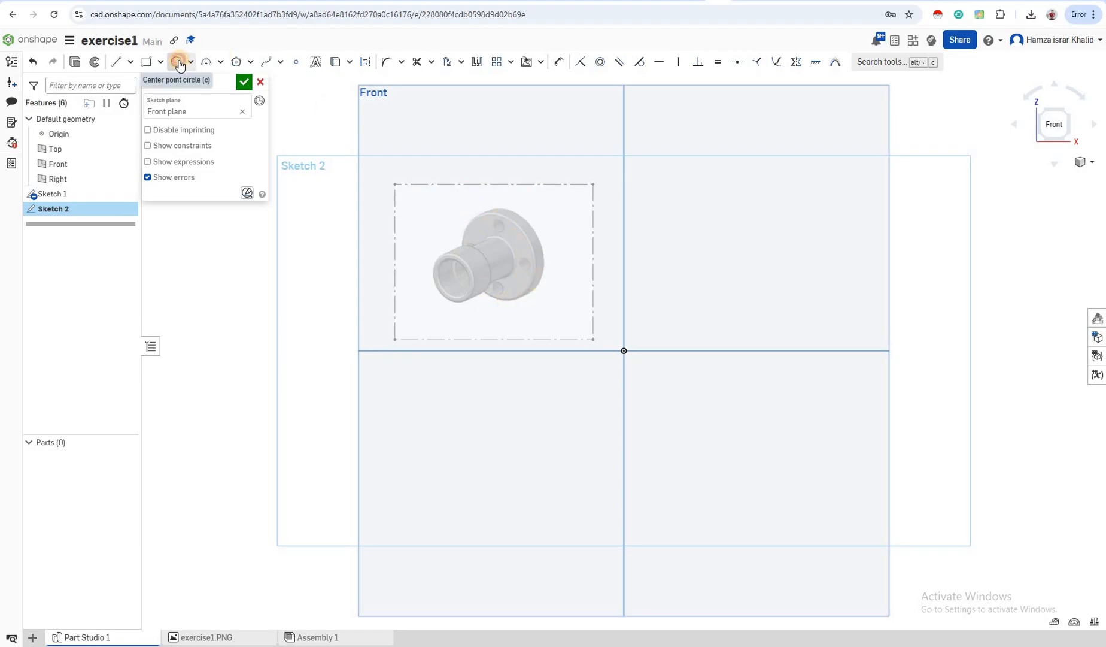
pyautogui.click(734, 313)
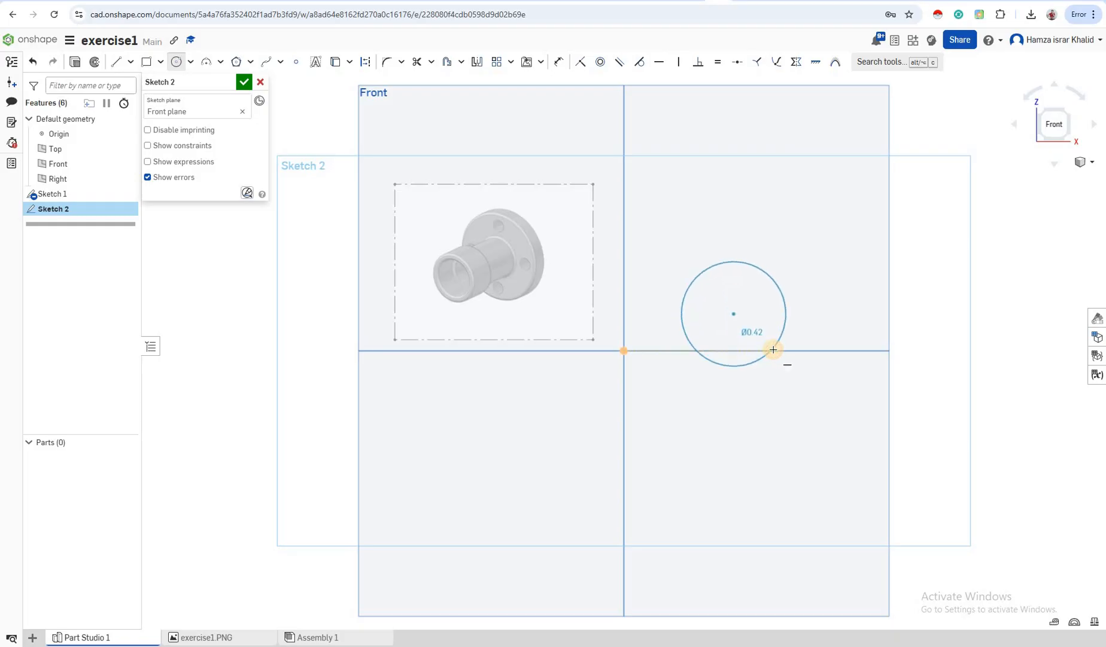
pyautogui.click(780, 345)
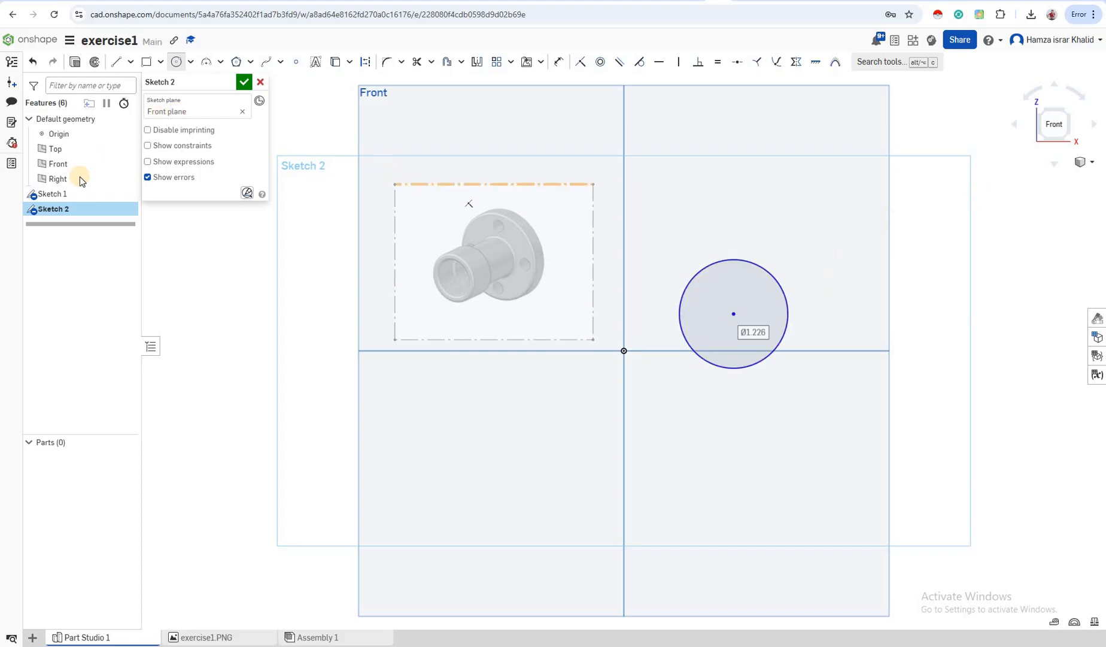
# Extrude the circle, first setting the depth to 0.5 in
pyautogui.click(73, 68)
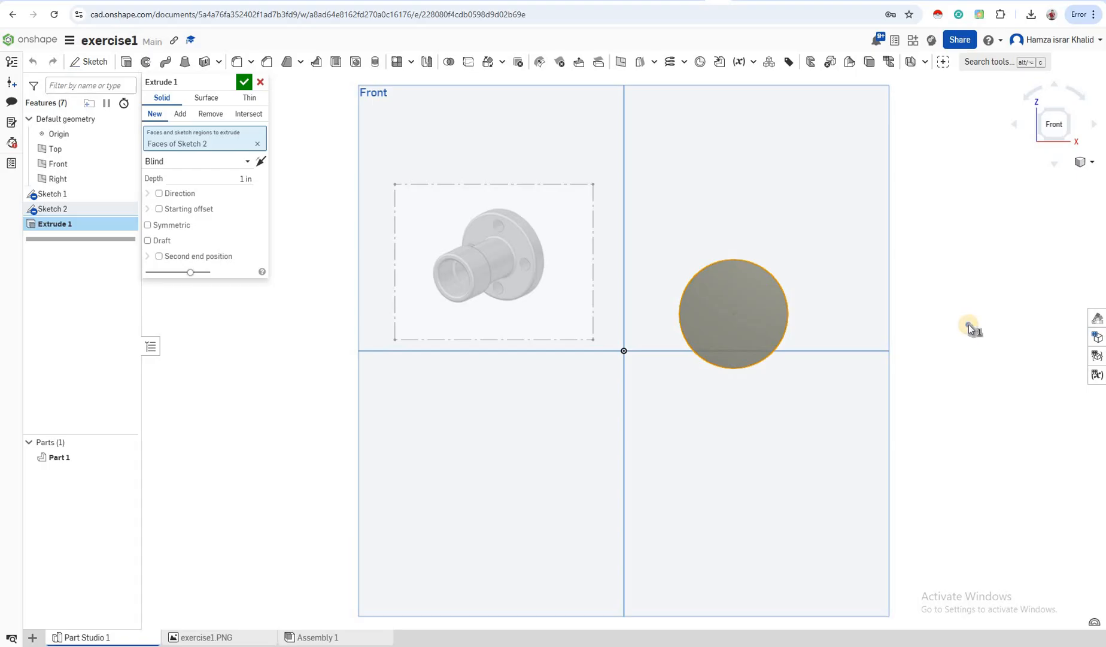
pyautogui.moveTo(937, 325); pyautogui.dragTo(931, 324, button='right')
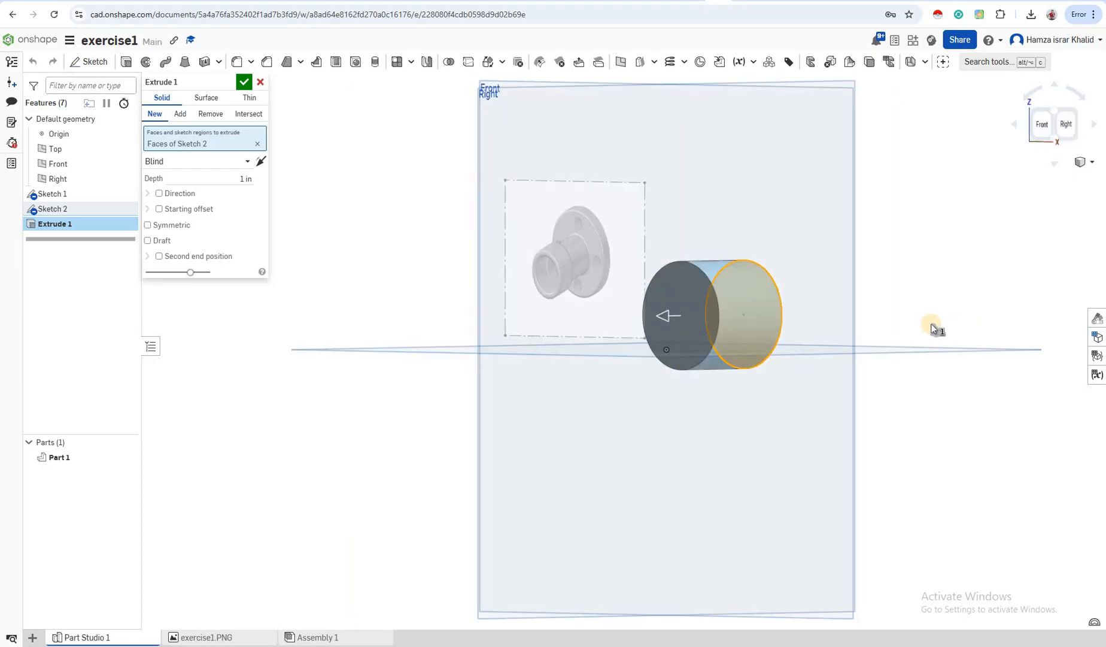
pyautogui.rightClick(932, 325)
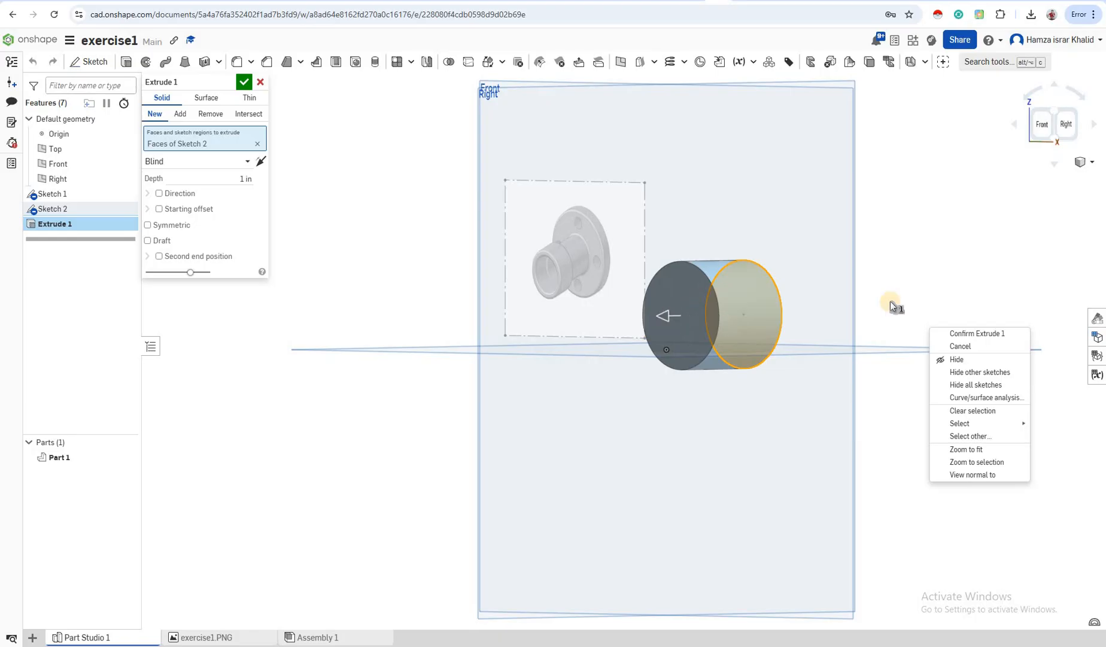
pyautogui.click(873, 326)
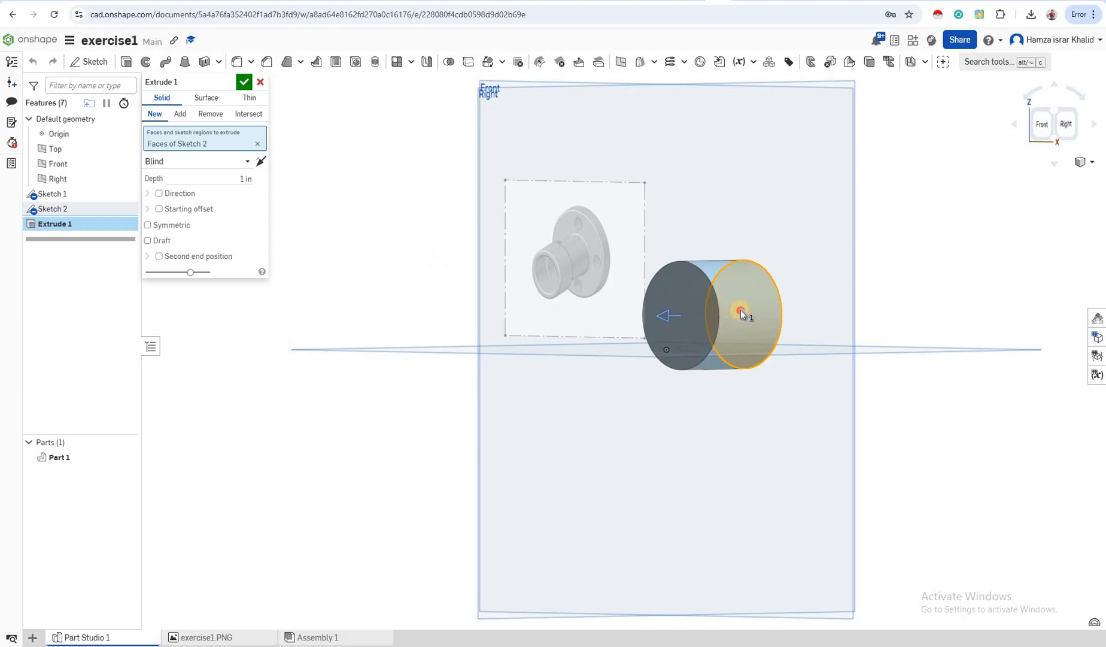
pyautogui.moveTo(741, 314); pyautogui.dragTo(663, 321)
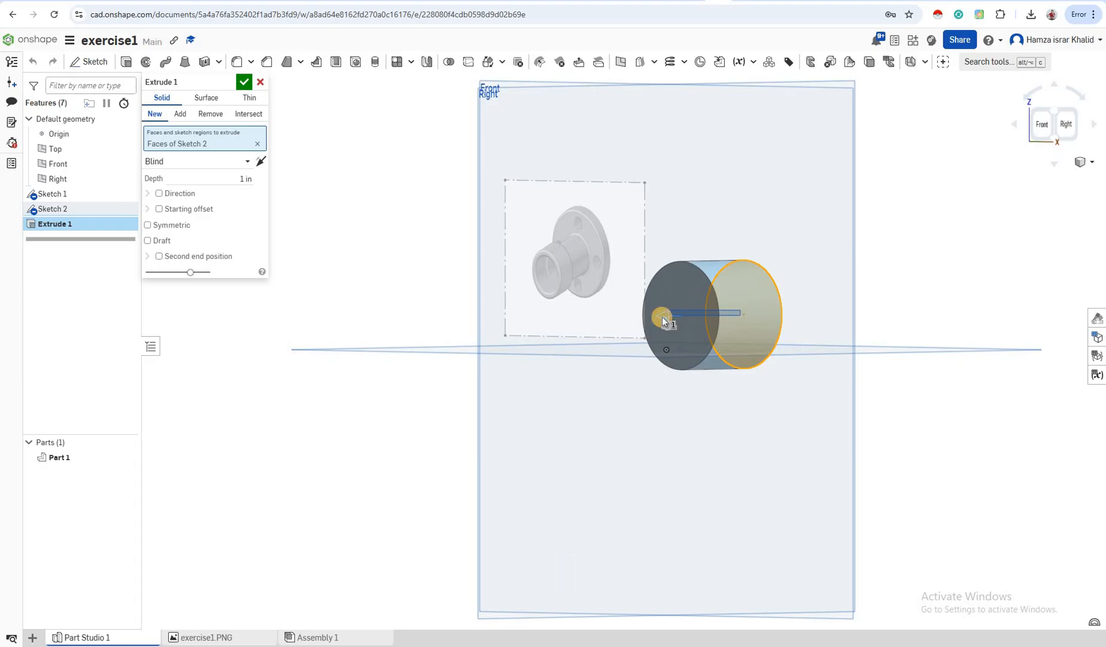
pyautogui.moveTo(663, 318)
pyautogui.mouseDown()
pyautogui.moveTo(768, 305)
pyautogui.moveTo(707, 329)
pyautogui.moveTo(781, 314)
pyautogui.moveTo(695, 321)
pyautogui.mouseUp()
pyautogui.click(208, 180)
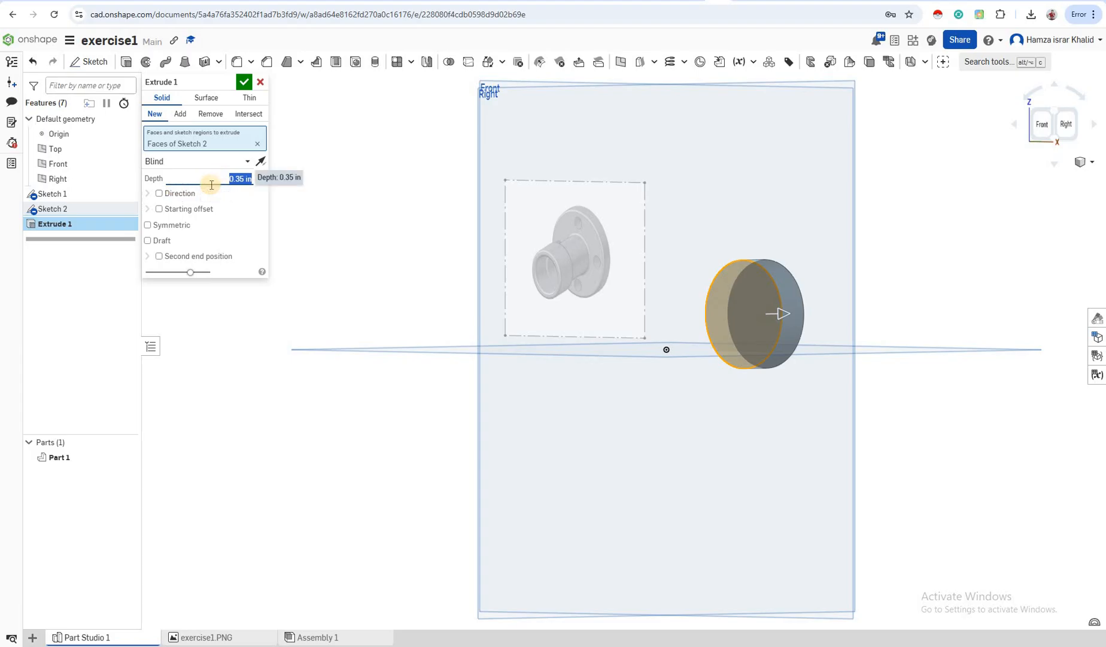
pyautogui.write('0.5')
pyautogui.press('Return')
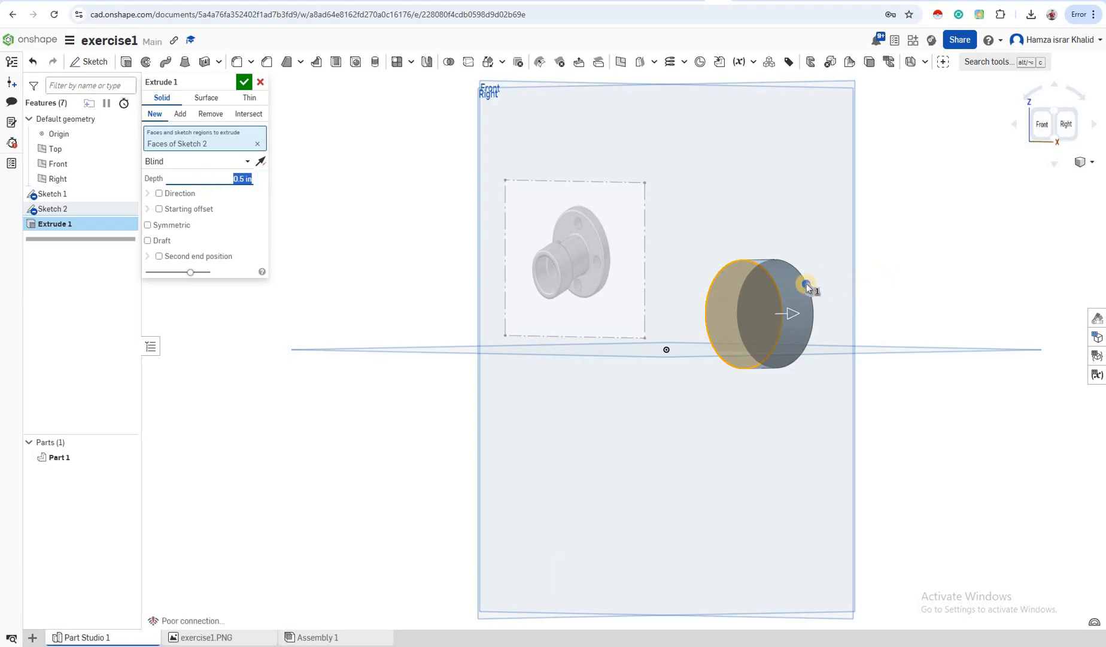
# Flip the extrusion to the opposite side and change the depth to 0.2 in
pyautogui.moveTo(806, 286)
pyautogui.mouseDown(button='right')
pyautogui.moveTo(699, 342)
pyautogui.moveTo(253, 203)
pyautogui.mouseUp(button='right')
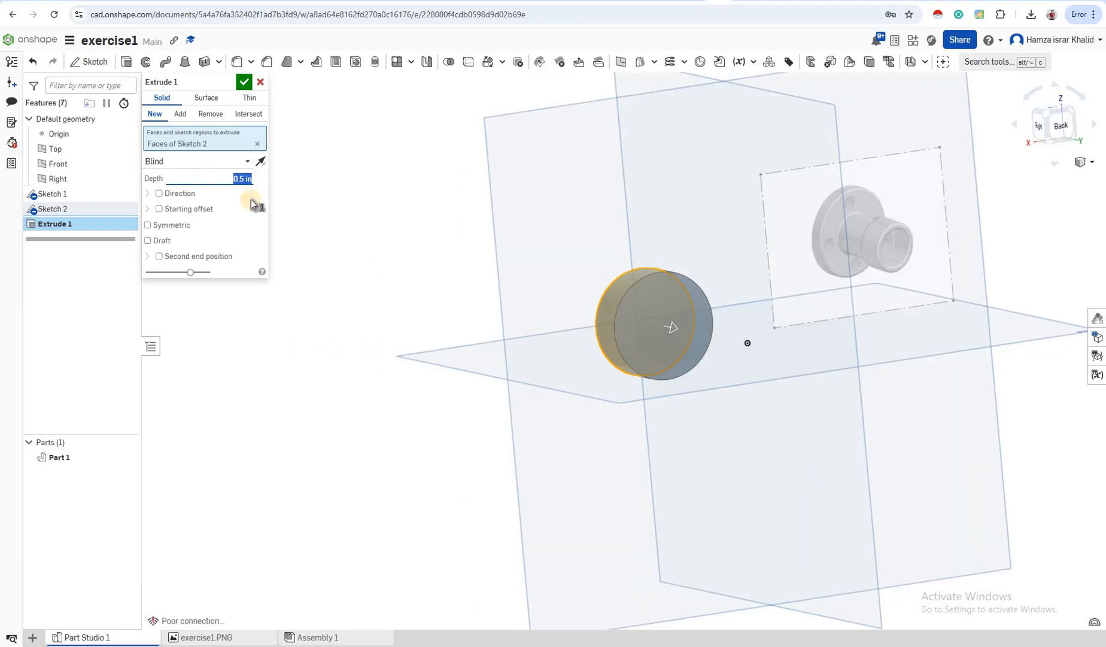
pyautogui.click(261, 163)
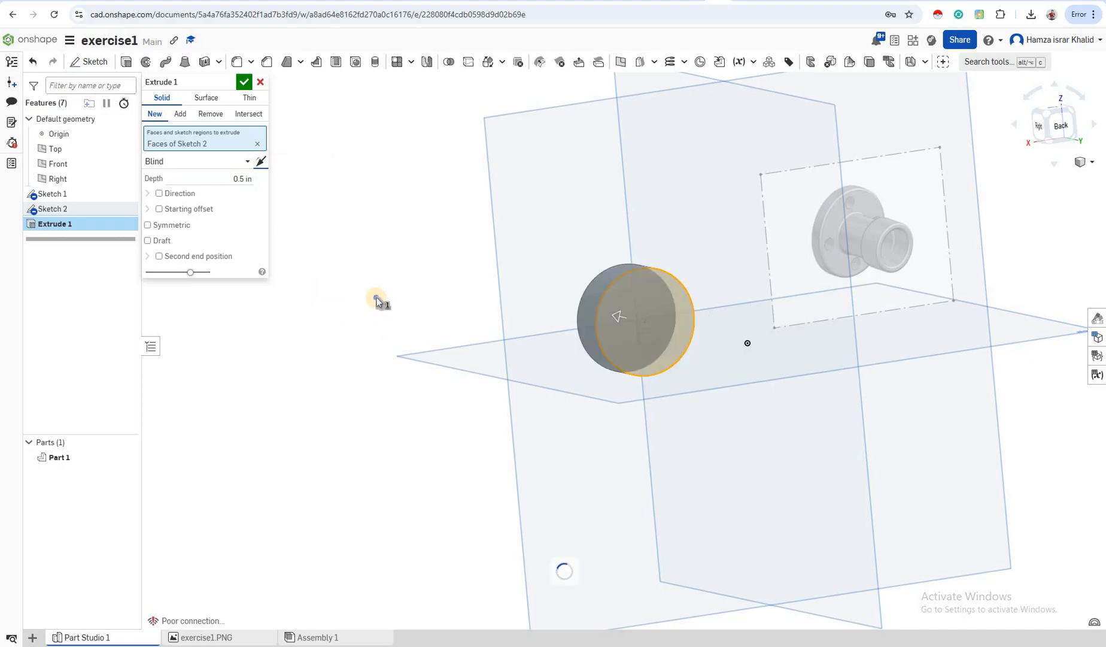
pyautogui.moveTo(479, 316); pyautogui.dragTo(806, 349, button='right')
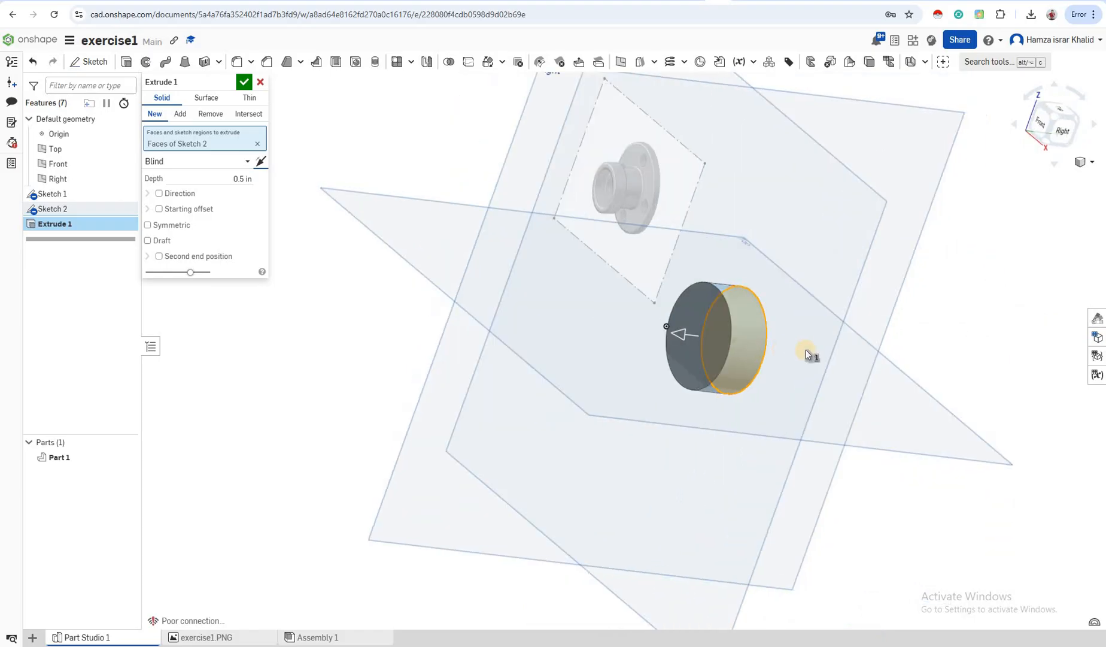
pyautogui.click(233, 175)
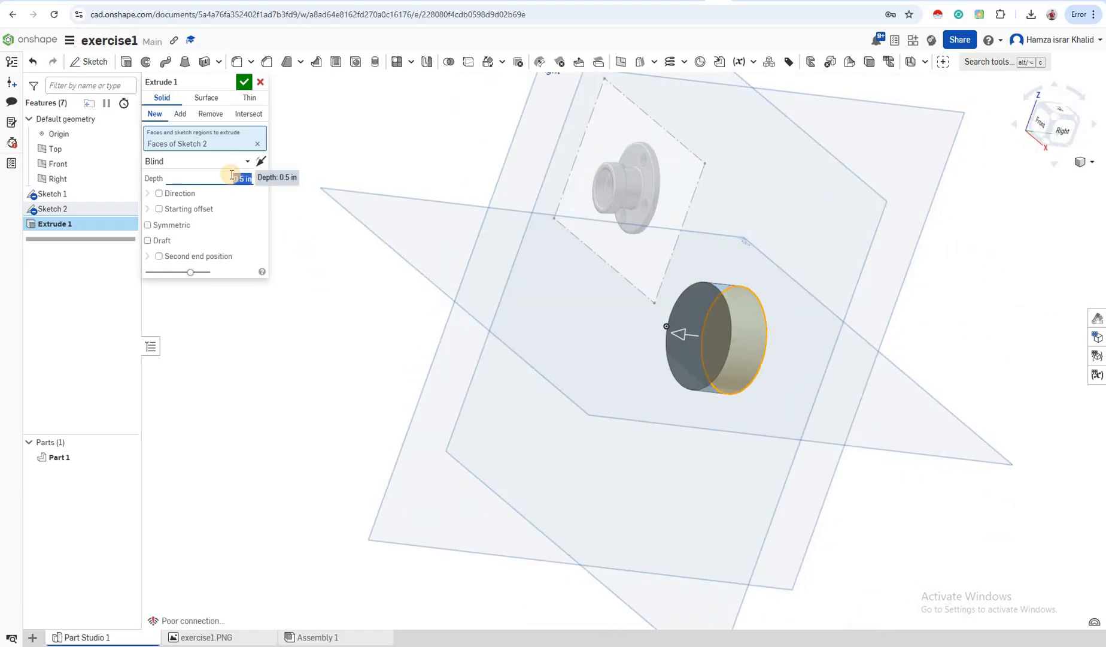
pyautogui.write('0.2')
pyautogui.press('Return')
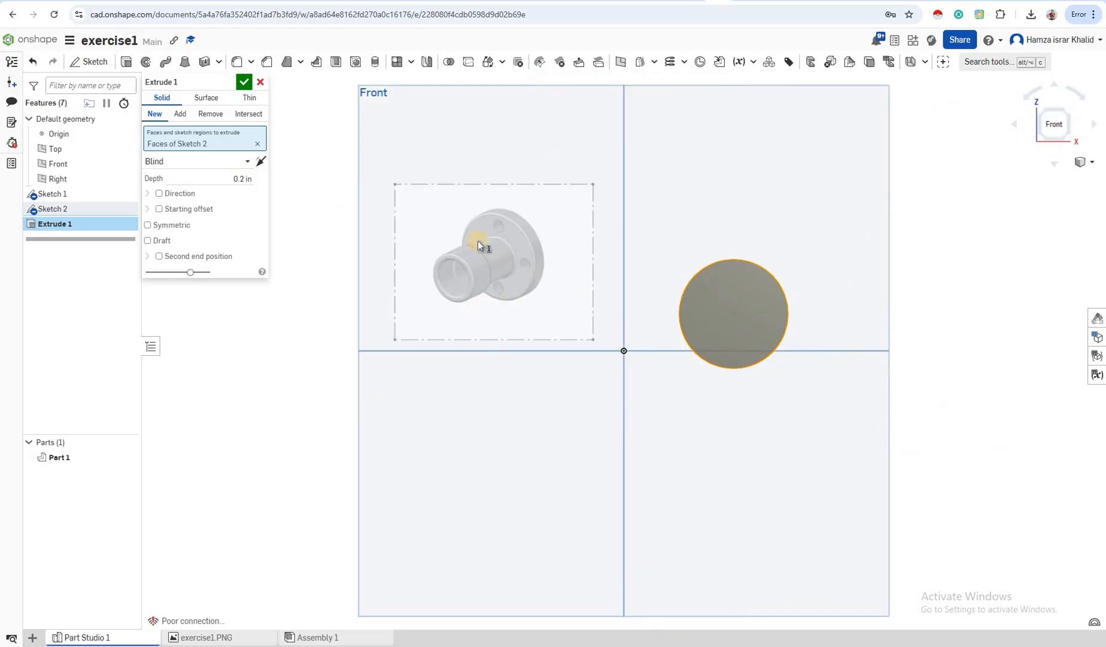
# Check the disc from an angle and confirm the 0.2 in extrusion as a new solid
pyautogui.scroll(1, 465, 224)
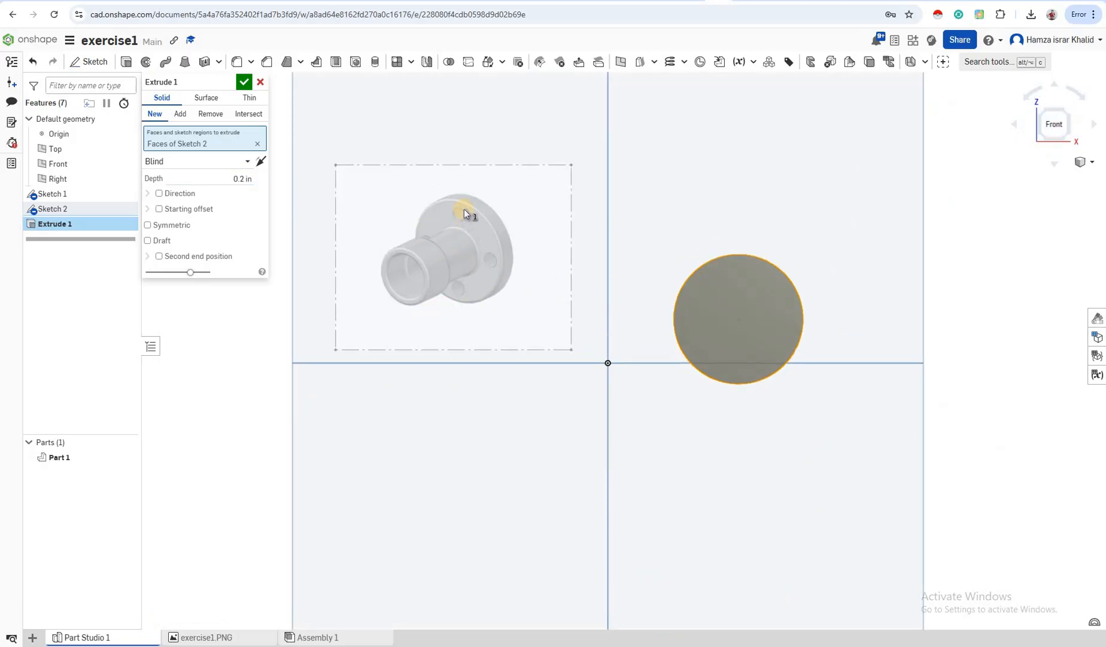
pyautogui.scroll(2, 466, 208)
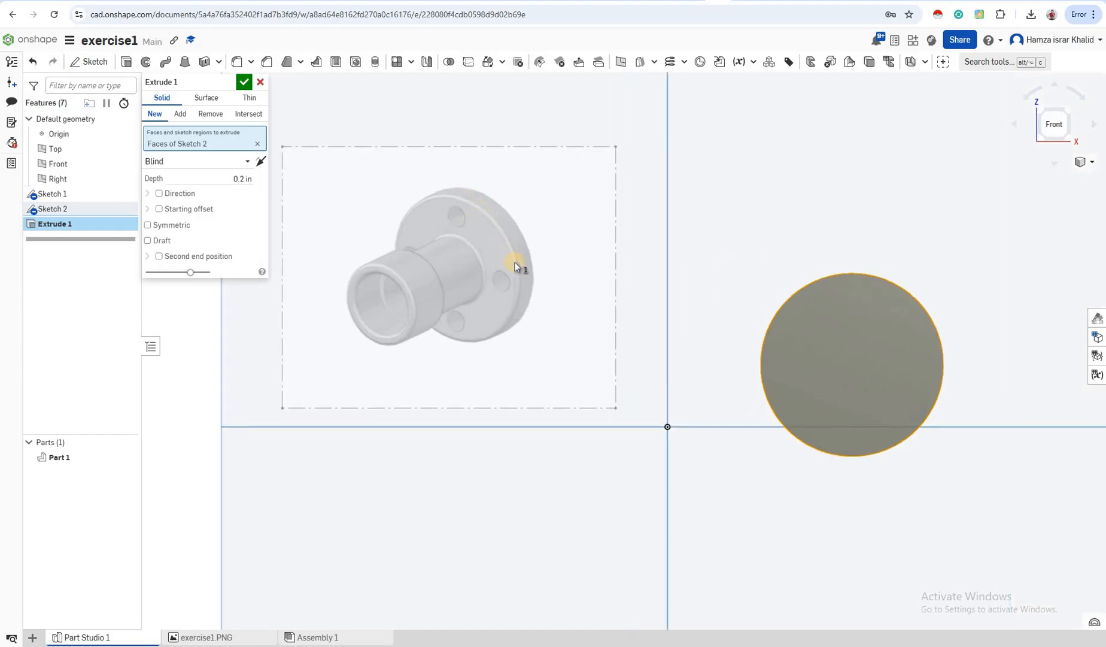
pyautogui.scroll(3, 515, 266)
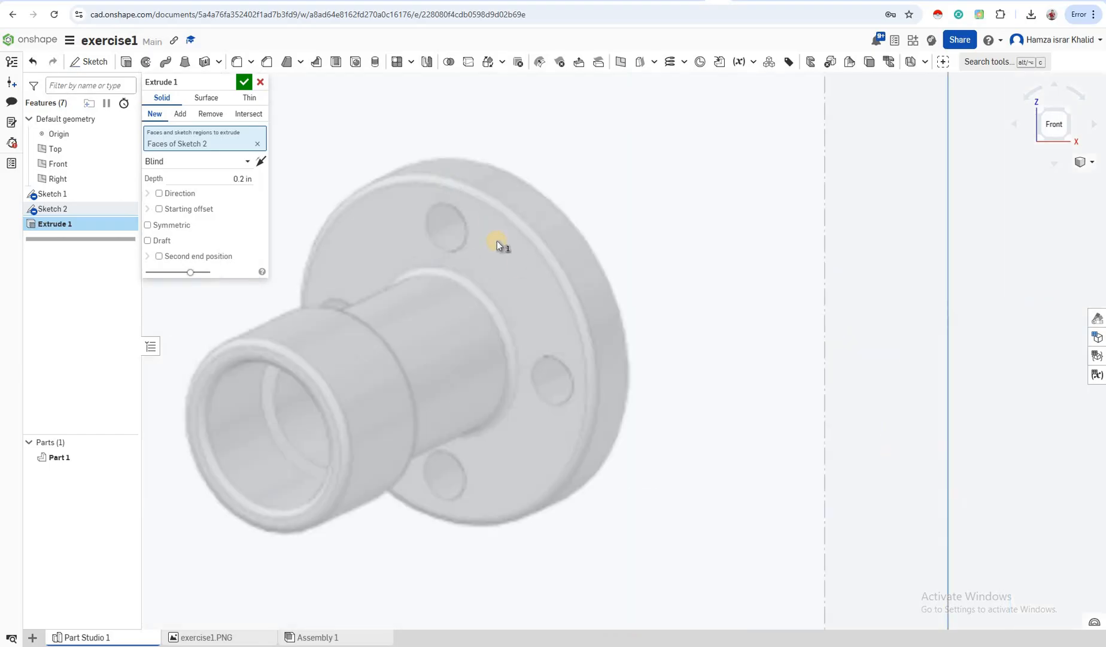
pyautogui.scroll(-7, 557, 264)
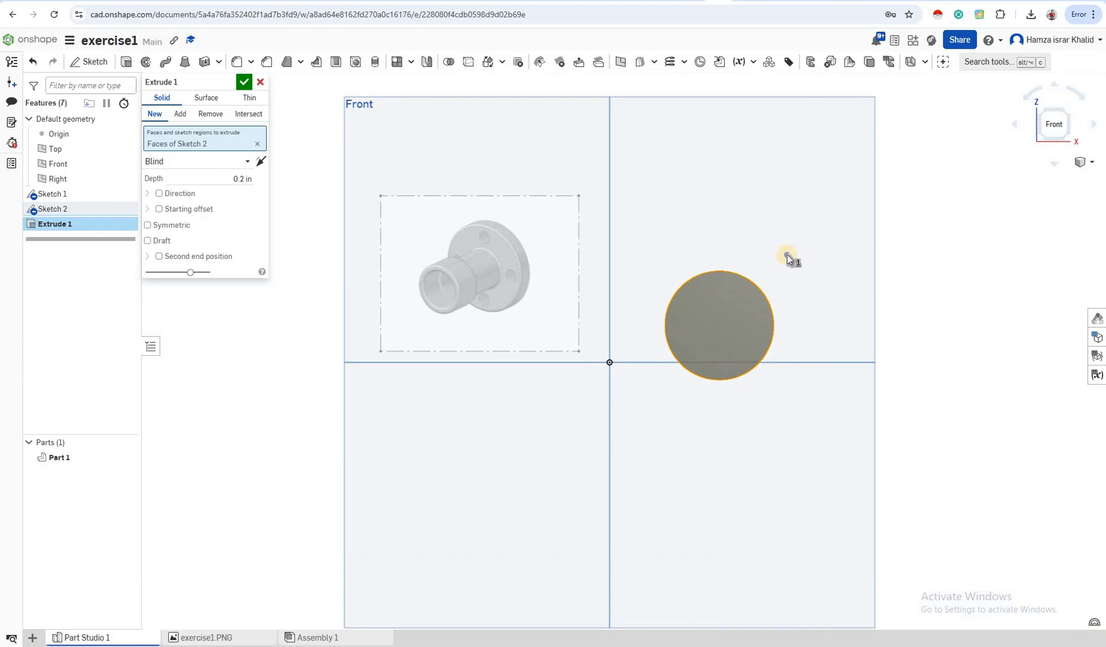
pyautogui.moveTo(787, 256); pyautogui.dragTo(518, 303, button='right')
pyautogui.scroll(2, 527, 297)
pyautogui.scroll(6, 497, 216)
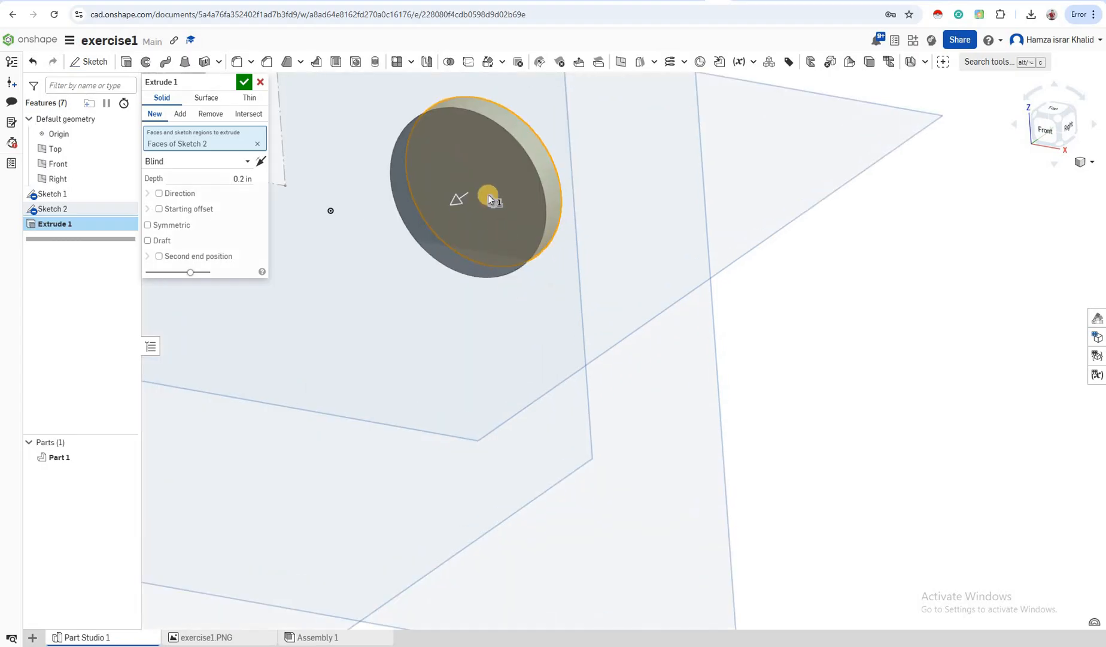
pyautogui.scroll(-2, 535, 170)
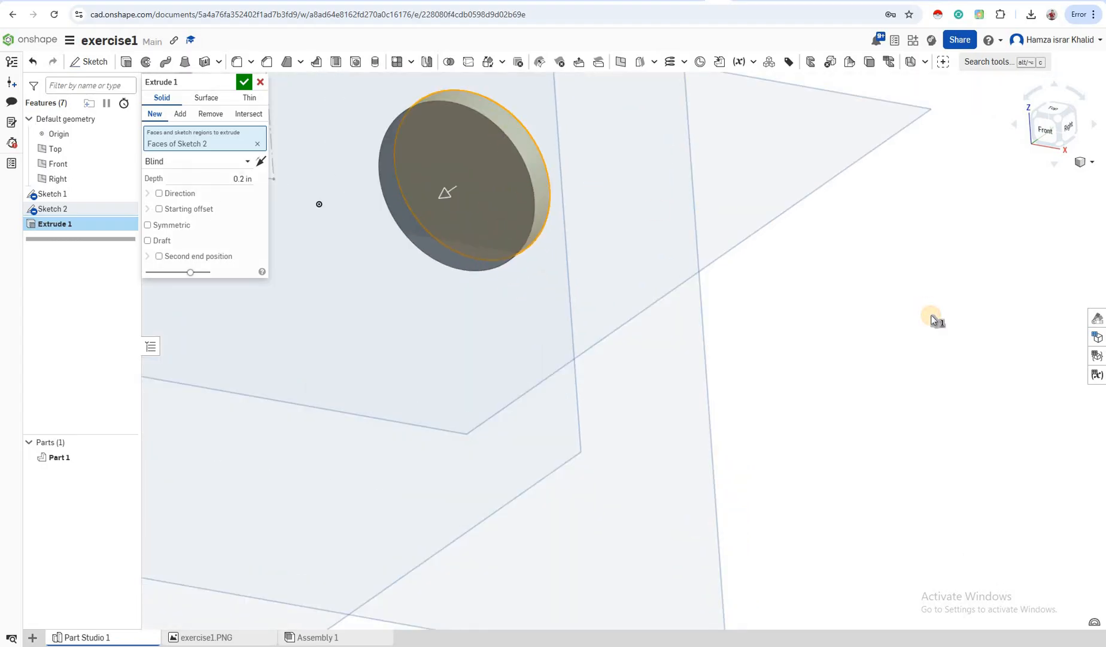
pyautogui.click(243, 84)
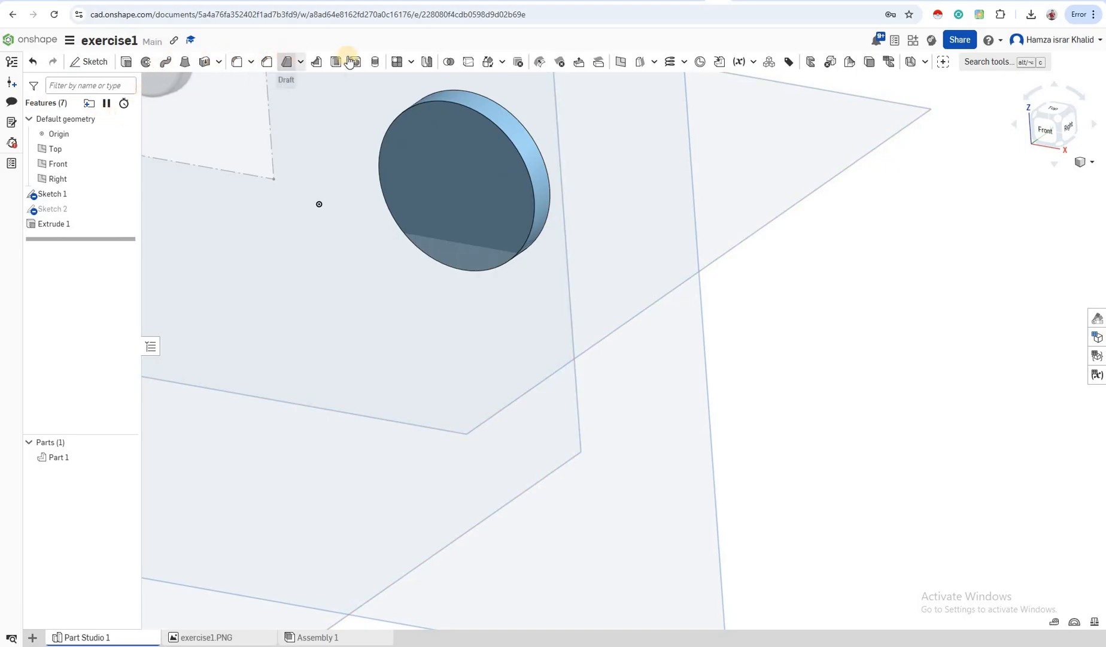
# Fillet the disc's front circular edge with a 0.05 in radius
pyautogui.click(241, 65)
pyautogui.click(491, 122)
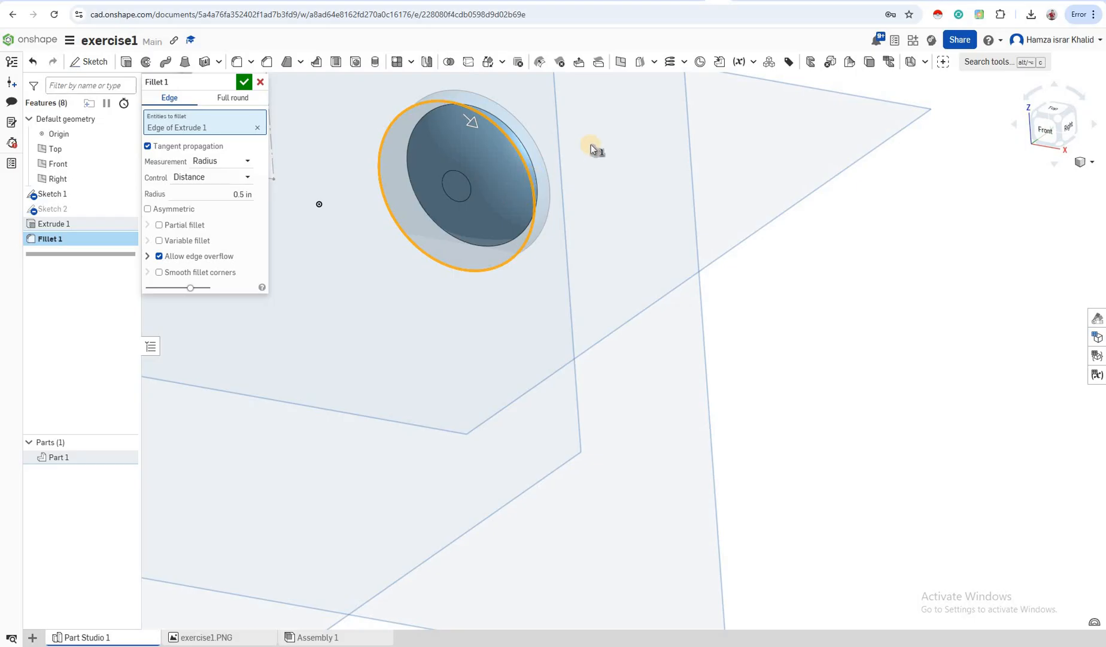
pyautogui.scroll(3, 599, 164)
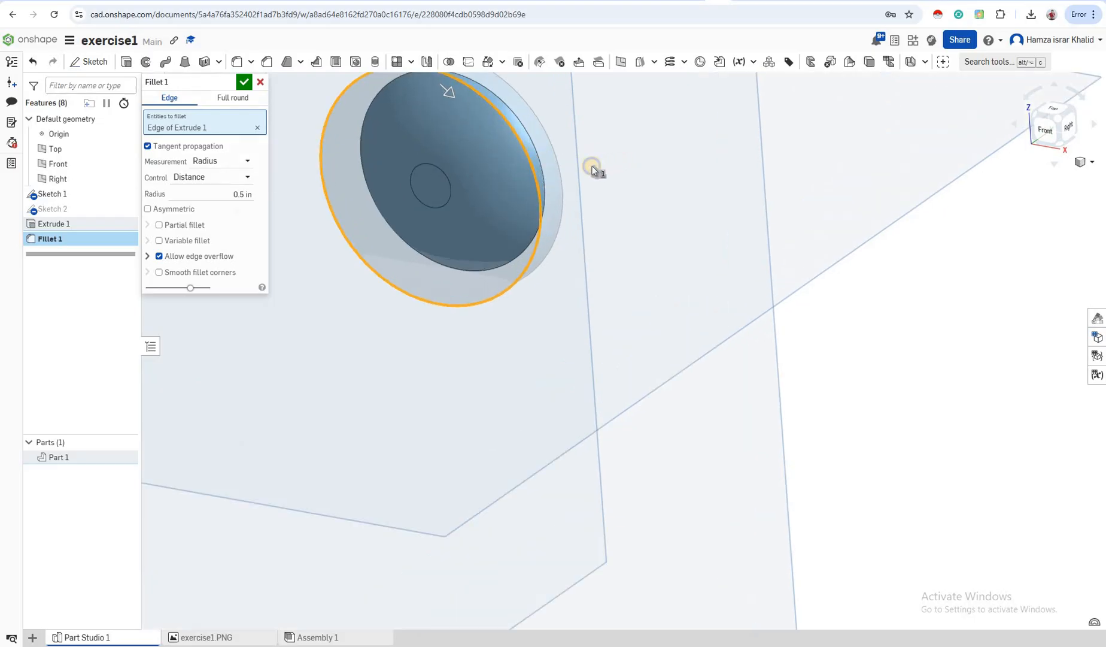
pyautogui.scroll(2, 593, 166)
pyautogui.moveTo(496, 197); pyautogui.dragTo(298, 200, button='right')
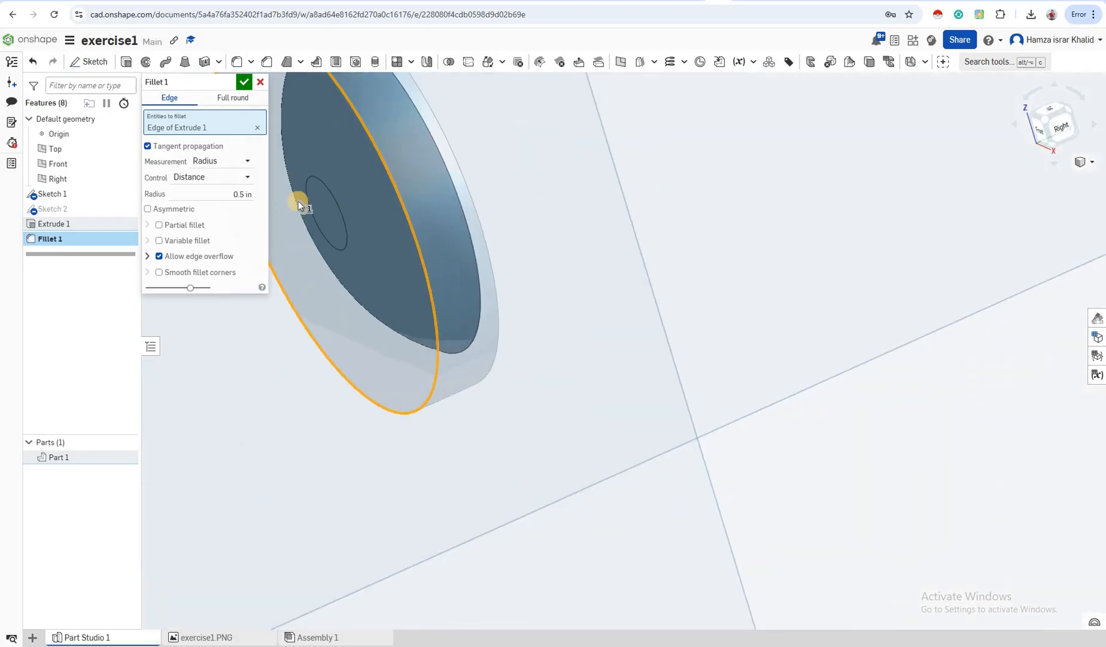
pyautogui.click(232, 193)
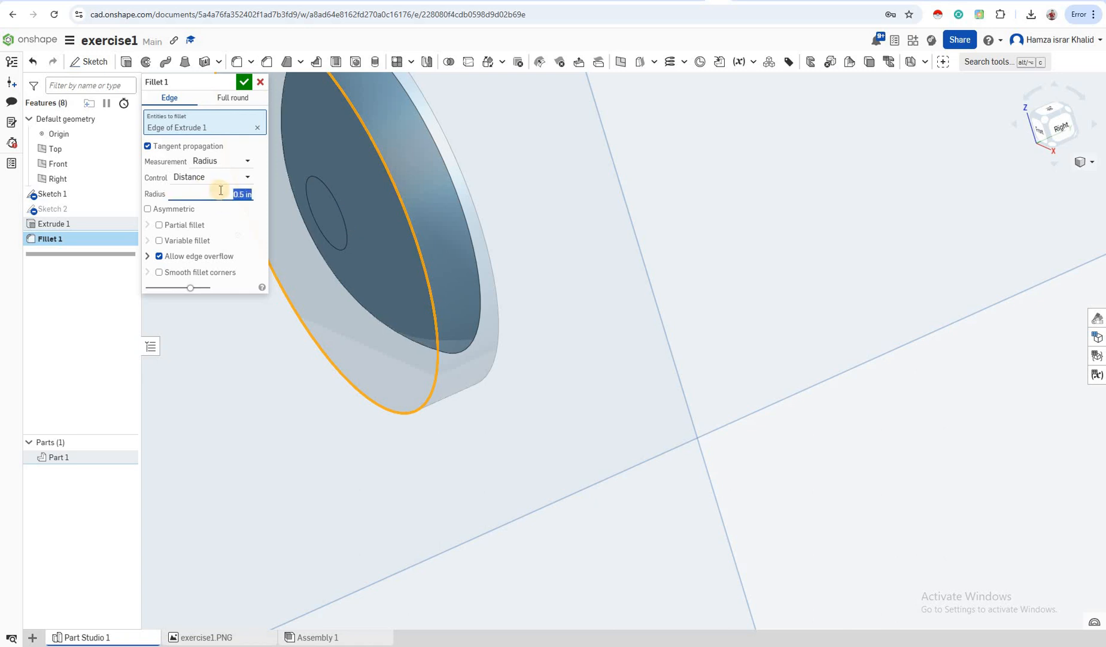
pyautogui.write('0')
pyautogui.press('Return')
# Inspect the fillet preview and confirm Fillet 1
pyautogui.scroll(-1, 419, 237)
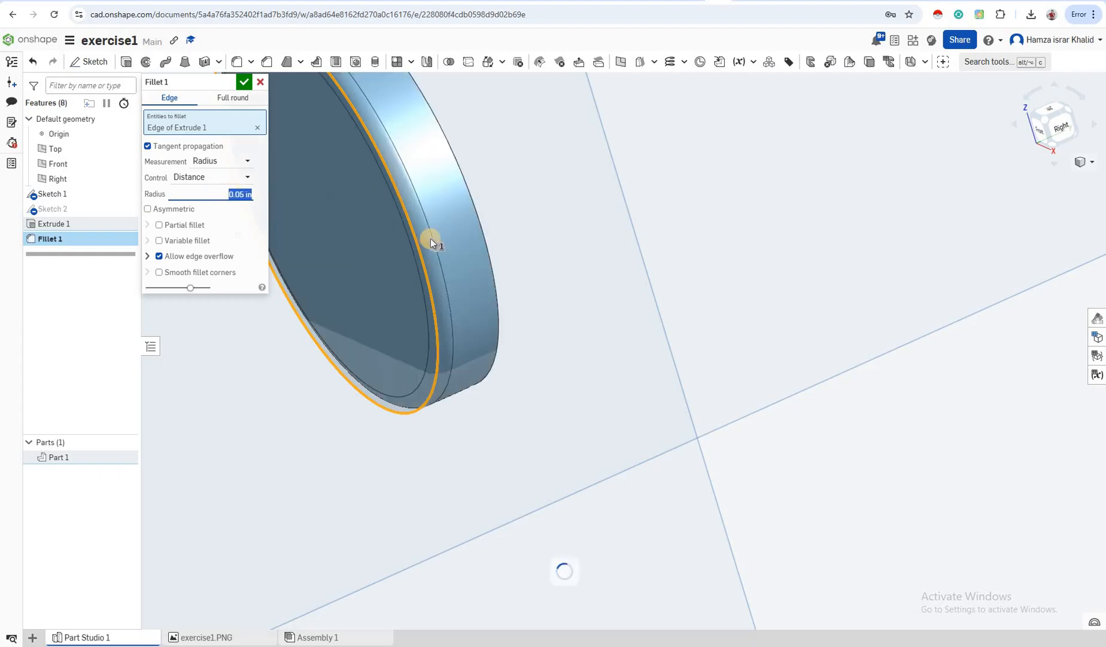
pyautogui.scroll(-3, 469, 288)
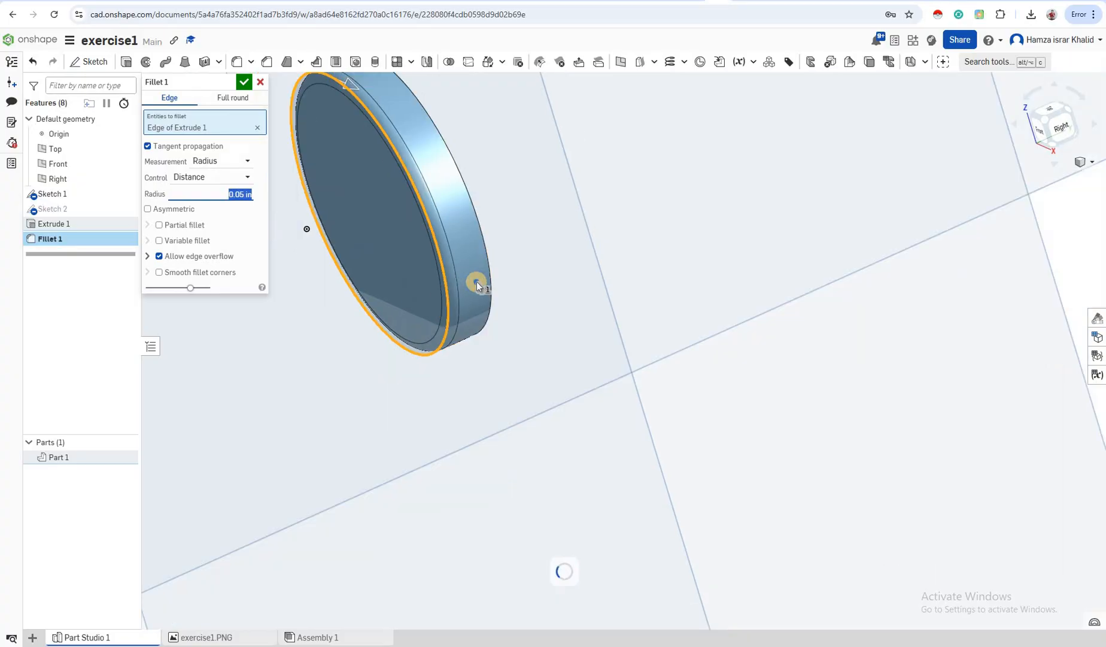
pyautogui.moveTo(481, 281); pyautogui.dragTo(431, 209, button='right')
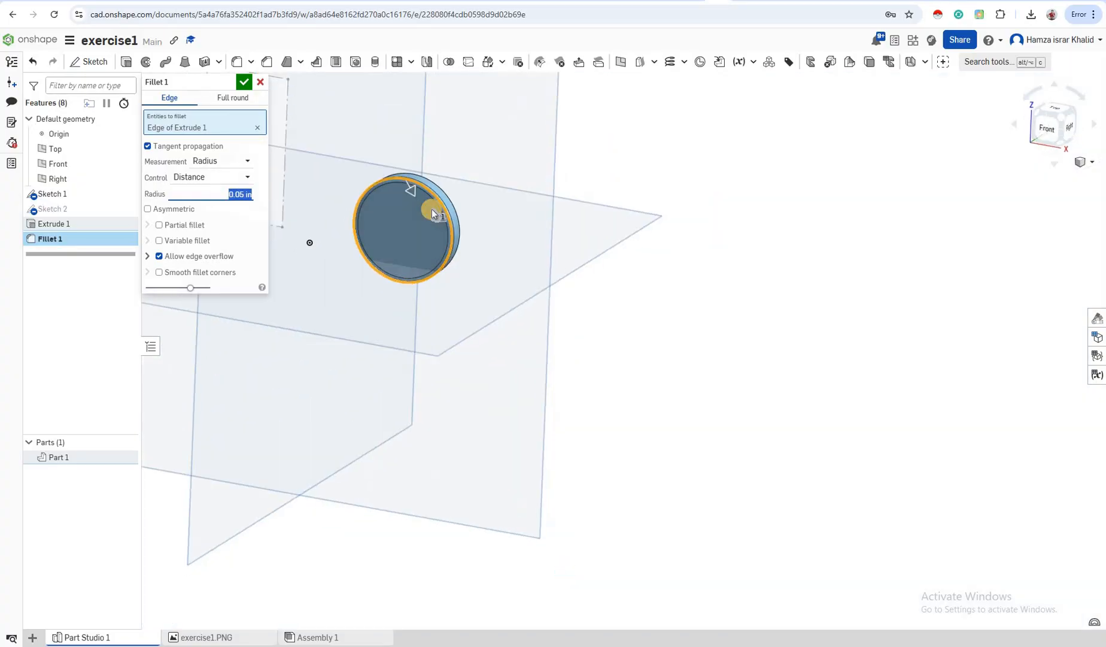
pyautogui.scroll(2, 436, 209)
pyautogui.scroll(3, 440, 208)
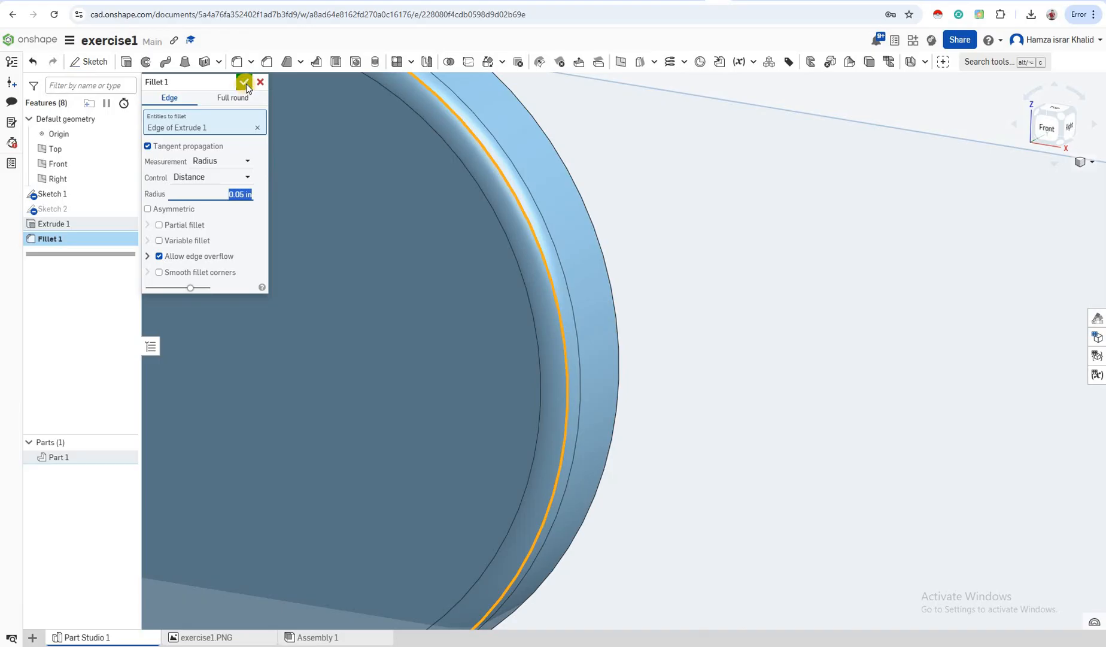
pyautogui.click(245, 82)
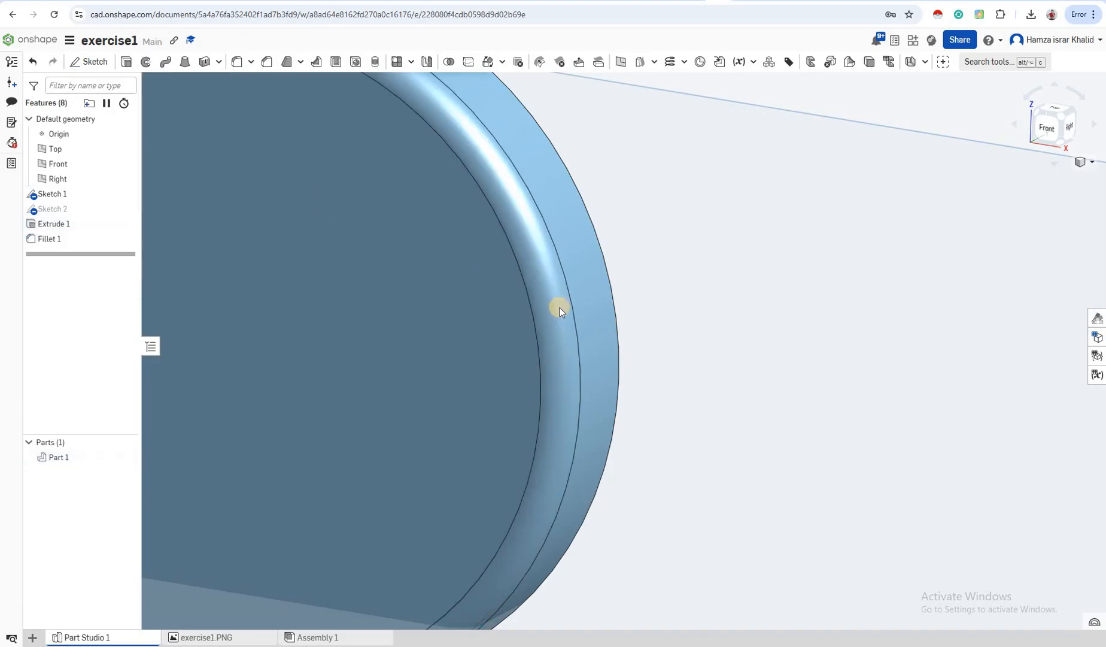
# Zoom out, view the disc straight-on from the Front, and select its flat face
pyautogui.scroll(-3, 509, 266)
pyautogui.scroll(-3, 488, 227)
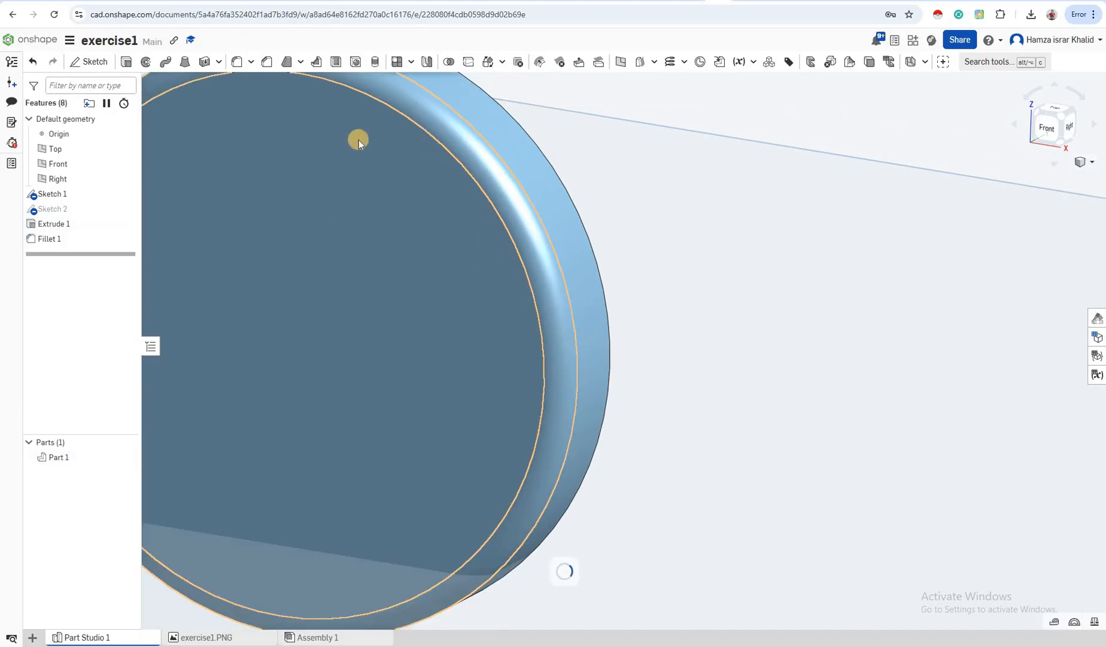
pyautogui.scroll(-3, 361, 240)
pyautogui.scroll(-3, 526, 351)
pyautogui.scroll(-2, 506, 273)
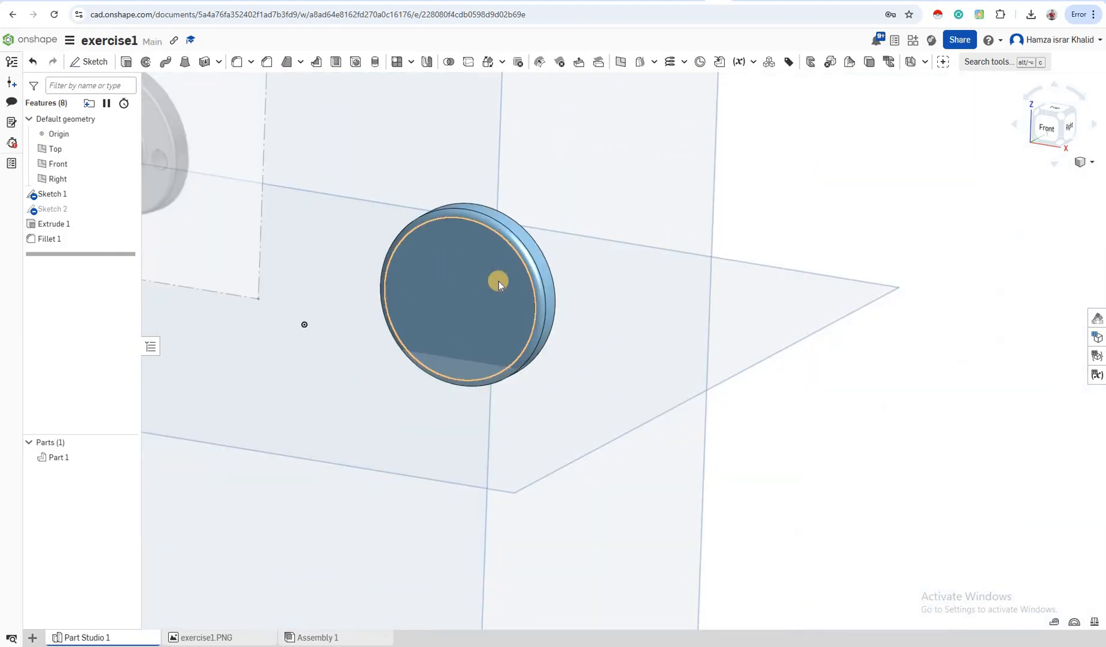
pyautogui.moveTo(573, 325); pyautogui.dragTo(551, 331, button='right')
pyautogui.moveTo(544, 330); pyautogui.dragTo(357, 273, button='right')
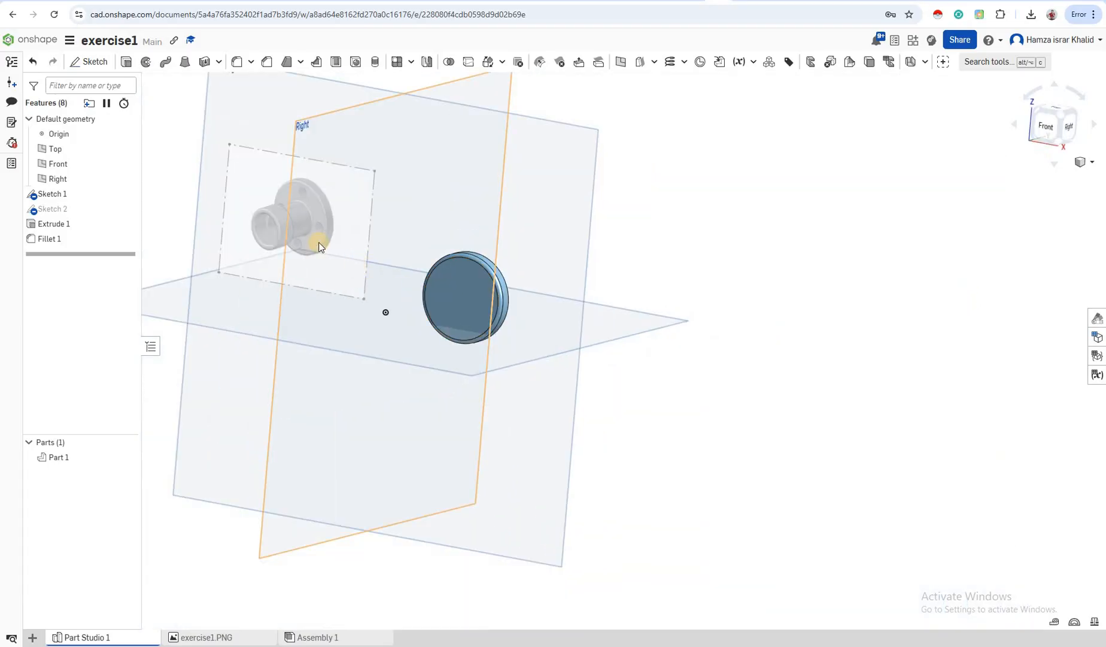
pyautogui.scroll(3, 352, 266)
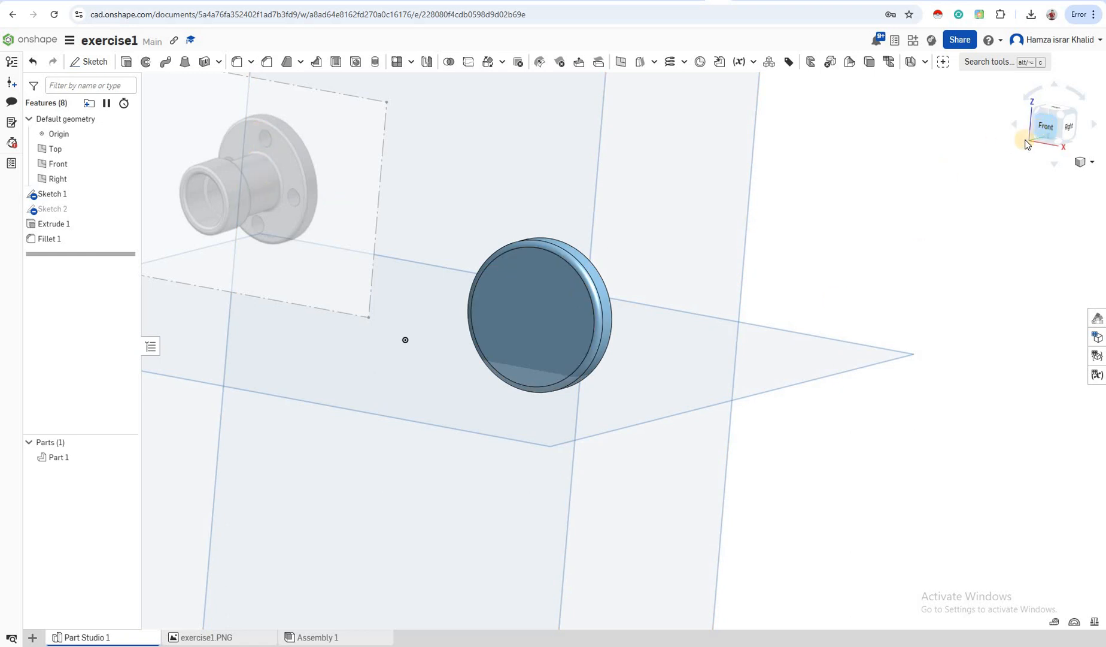
pyautogui.click(1044, 127)
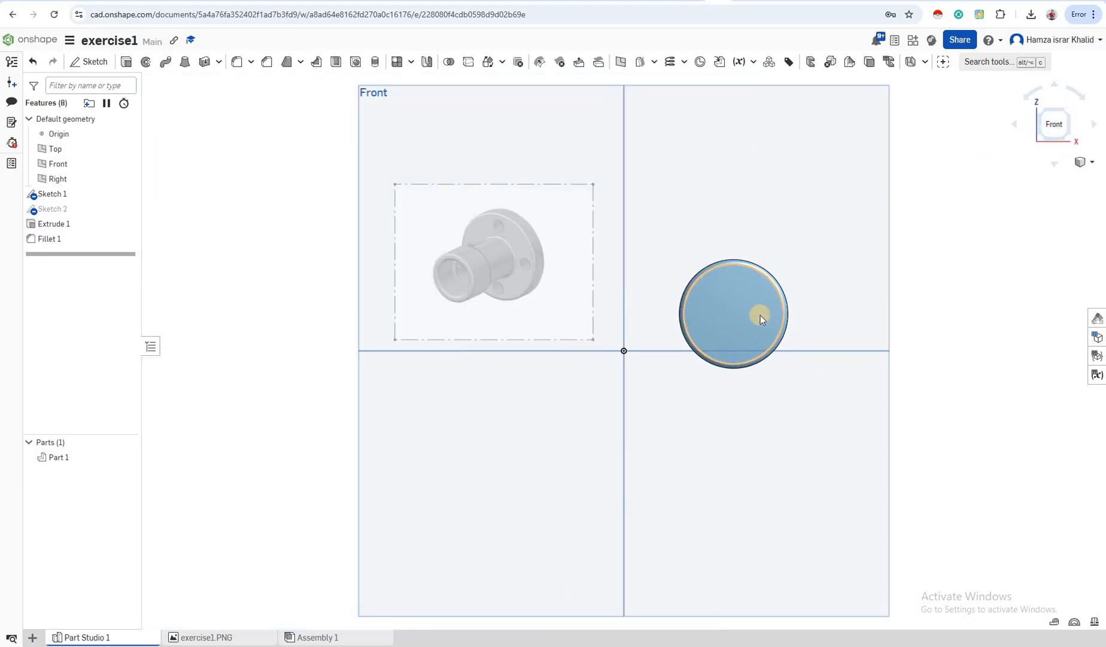
pyautogui.scroll(3, 737, 306)
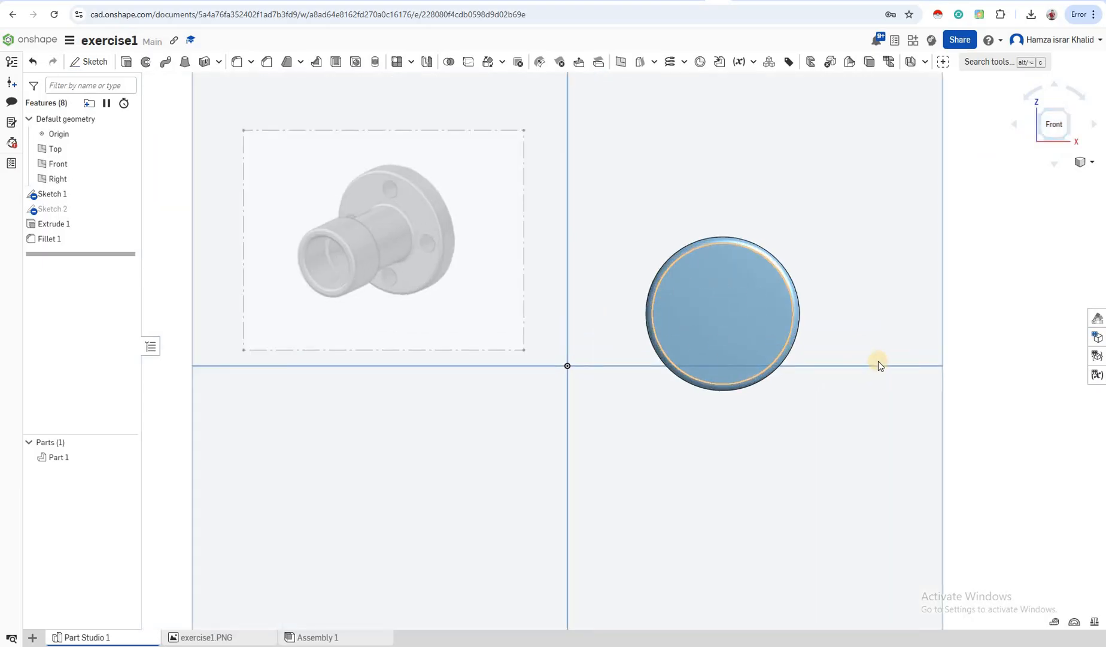
pyautogui.click(722, 313)
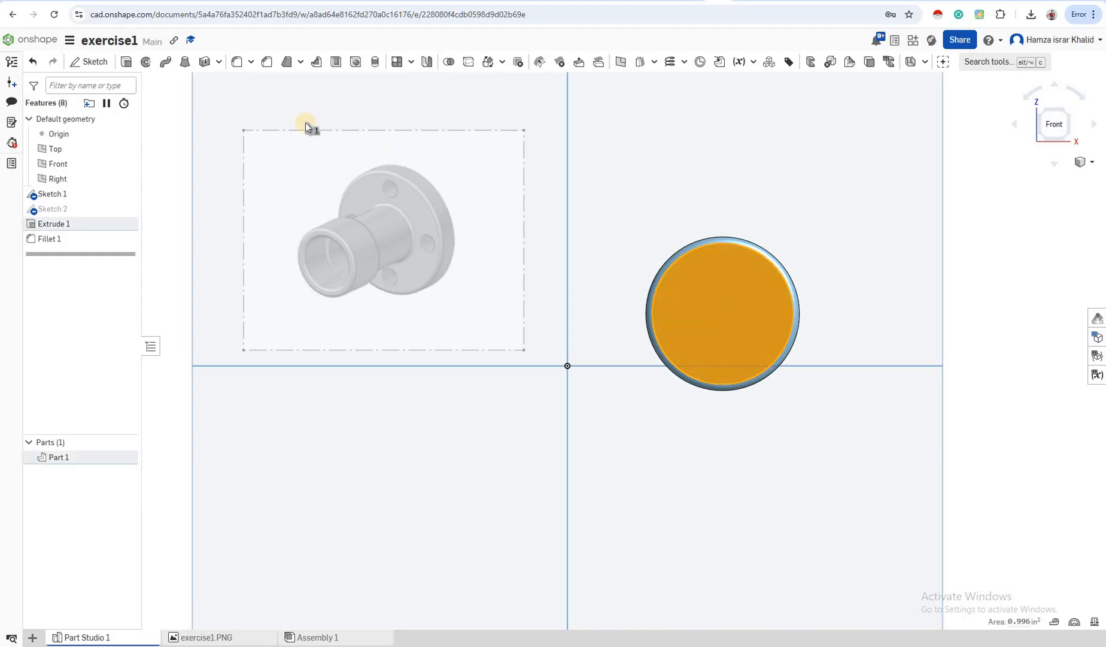
# Start Sketch 3 on the disc face, draw a top-left bolt-hole circle, and undo a stray one
pyautogui.click(92, 62)
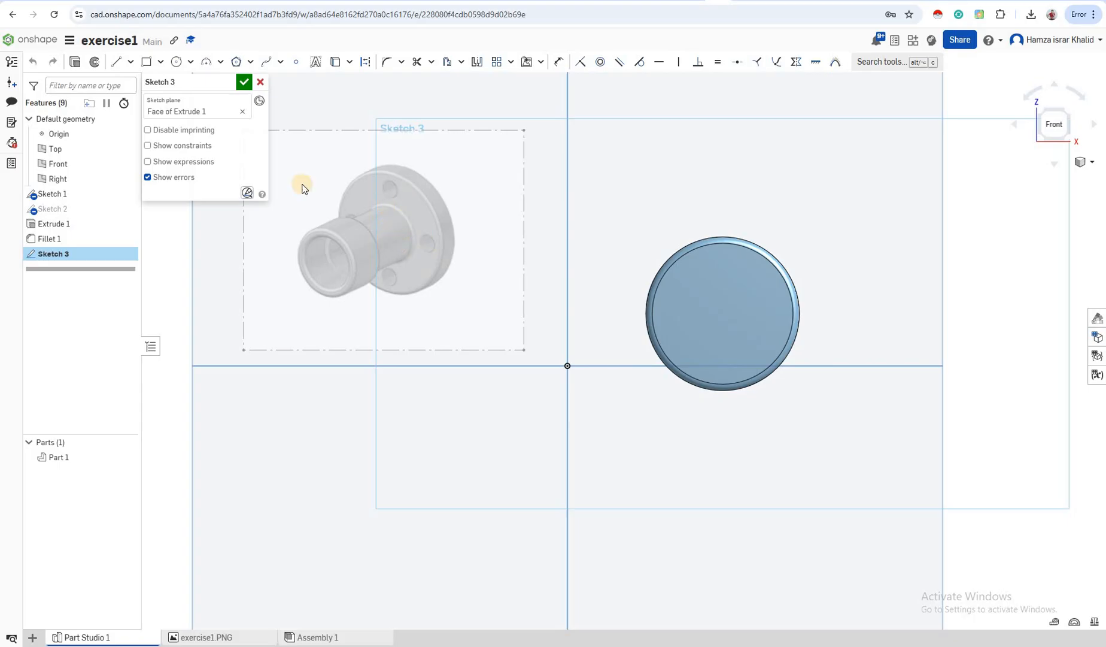
pyautogui.click(176, 63)
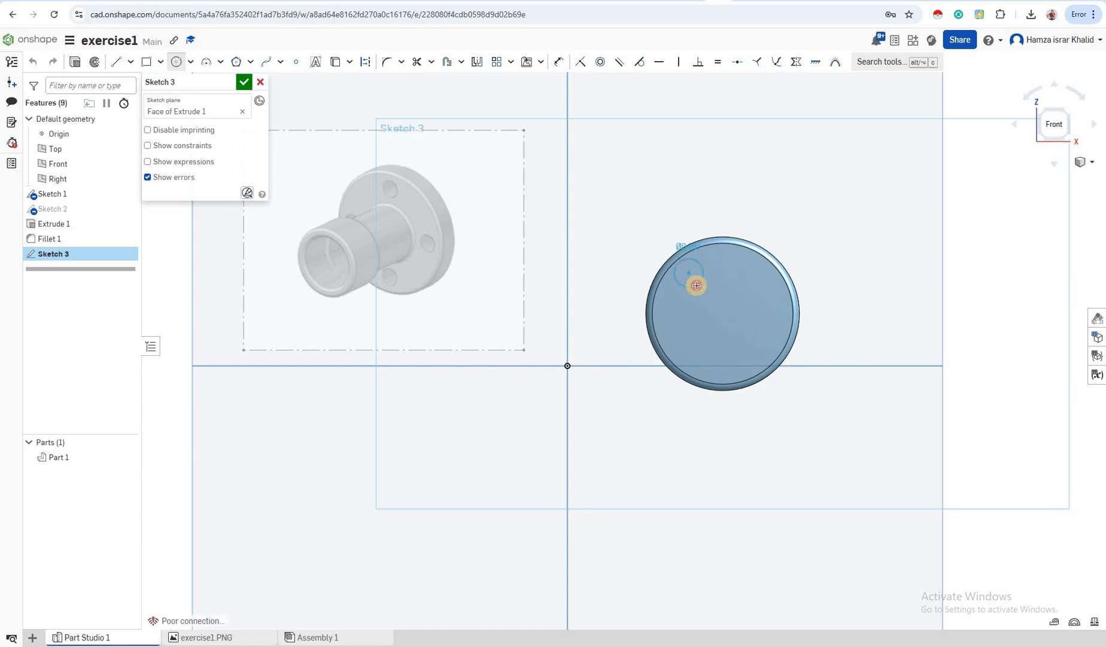
pyautogui.click(698, 285)
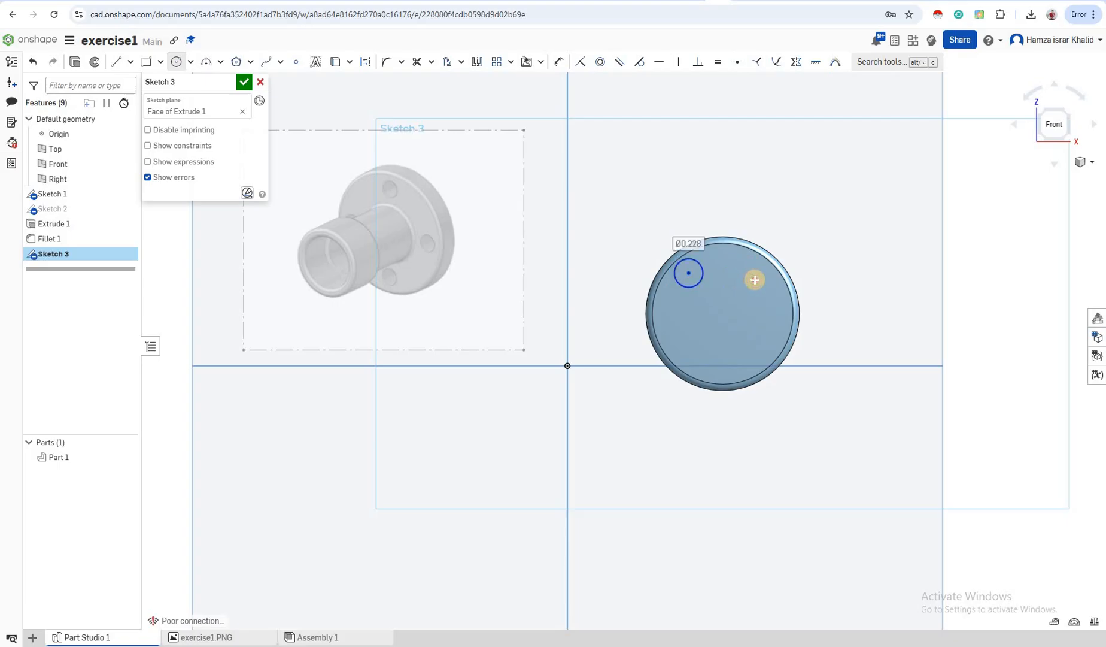
pyautogui.click(755, 279)
pyautogui.click(753, 279)
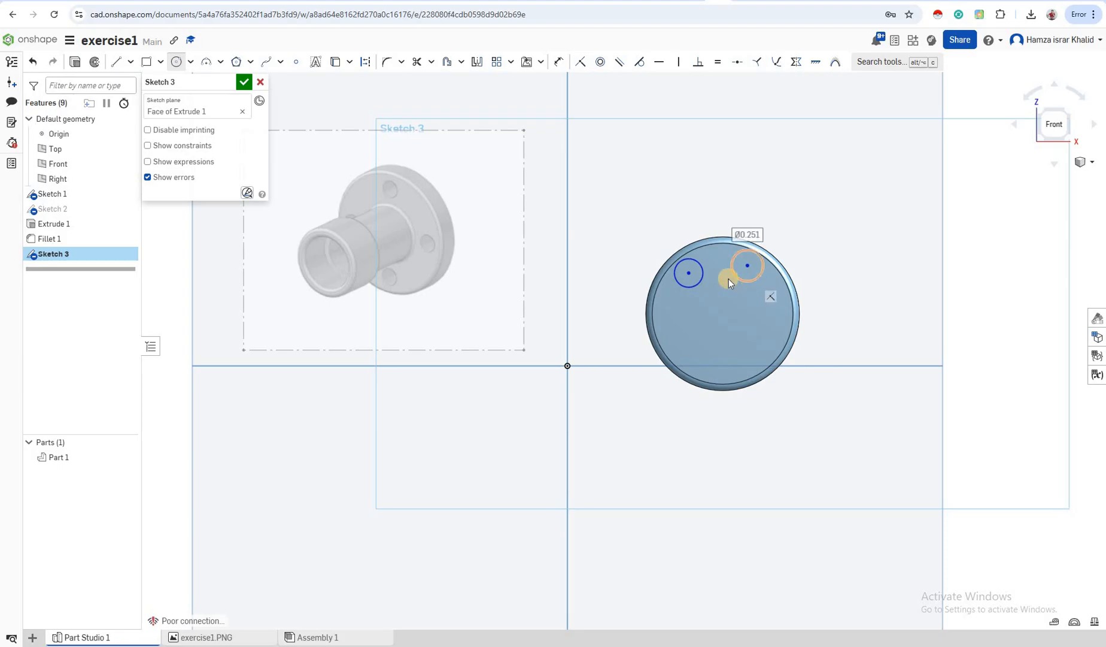
pyautogui.press('Escape')
pyautogui.hotkey('ctrl', 'z')
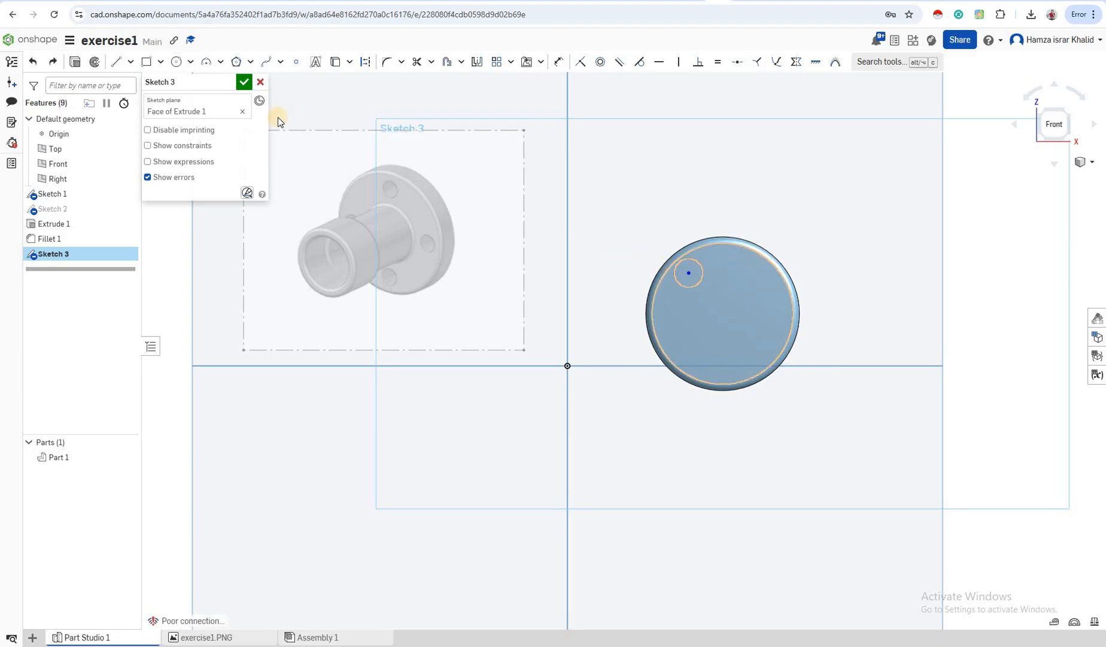
# Draw the upper-right, lower-left and lower-right bolt-hole circles
pyautogui.click(176, 61)
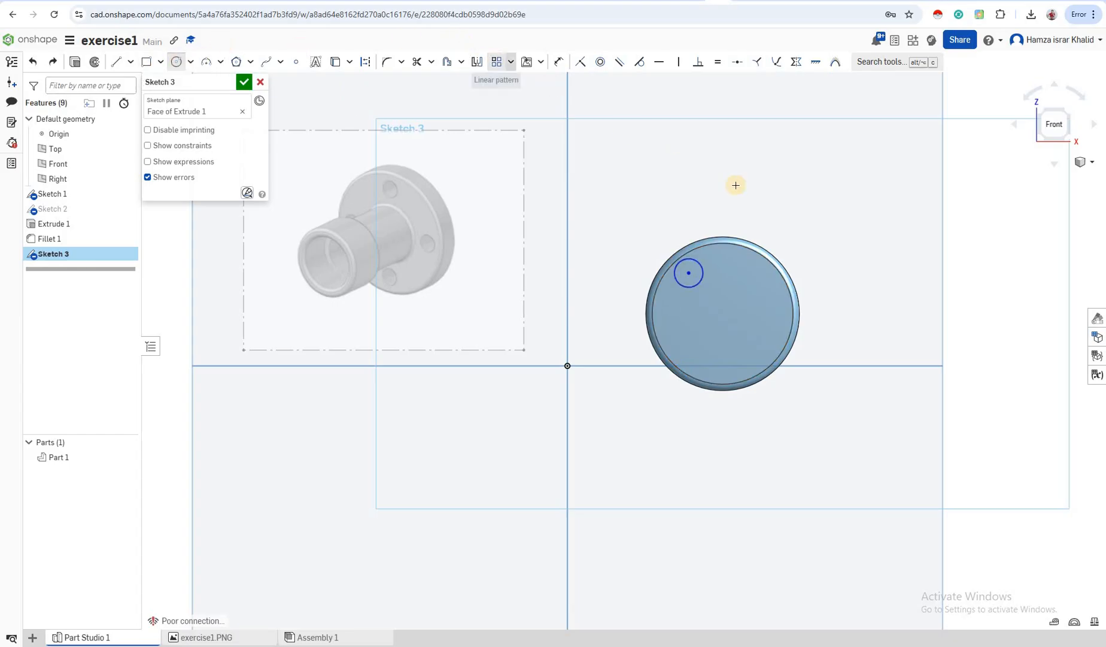
pyautogui.click(756, 277)
pyautogui.click(709, 355)
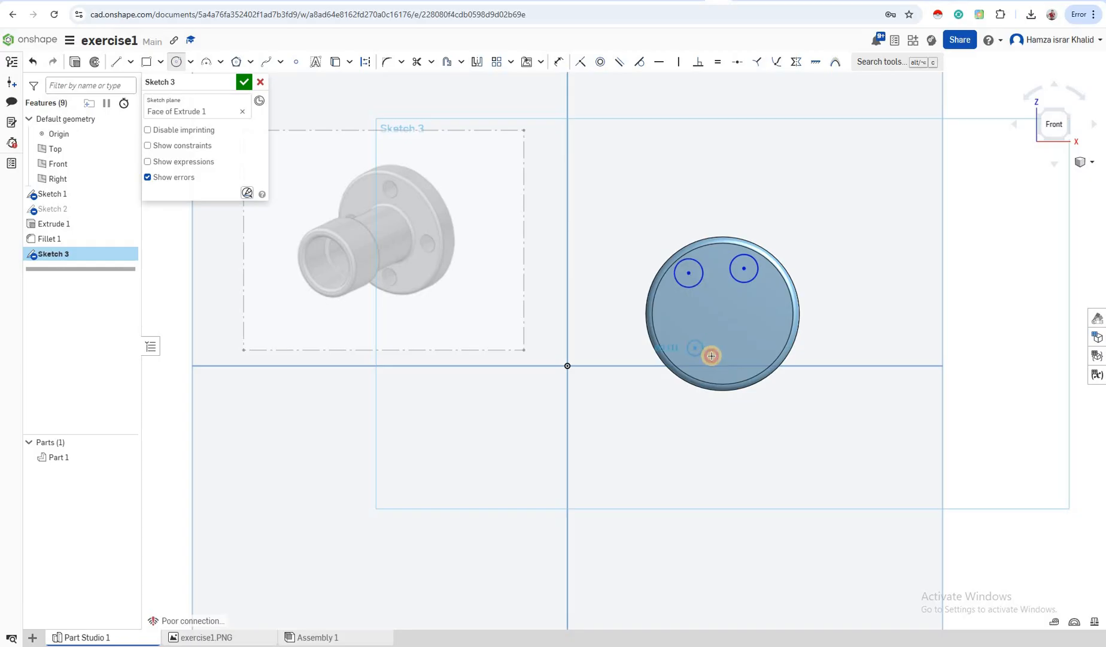
pyautogui.moveTo(711, 356); pyautogui.dragTo(716, 357)
pyautogui.click(712, 357)
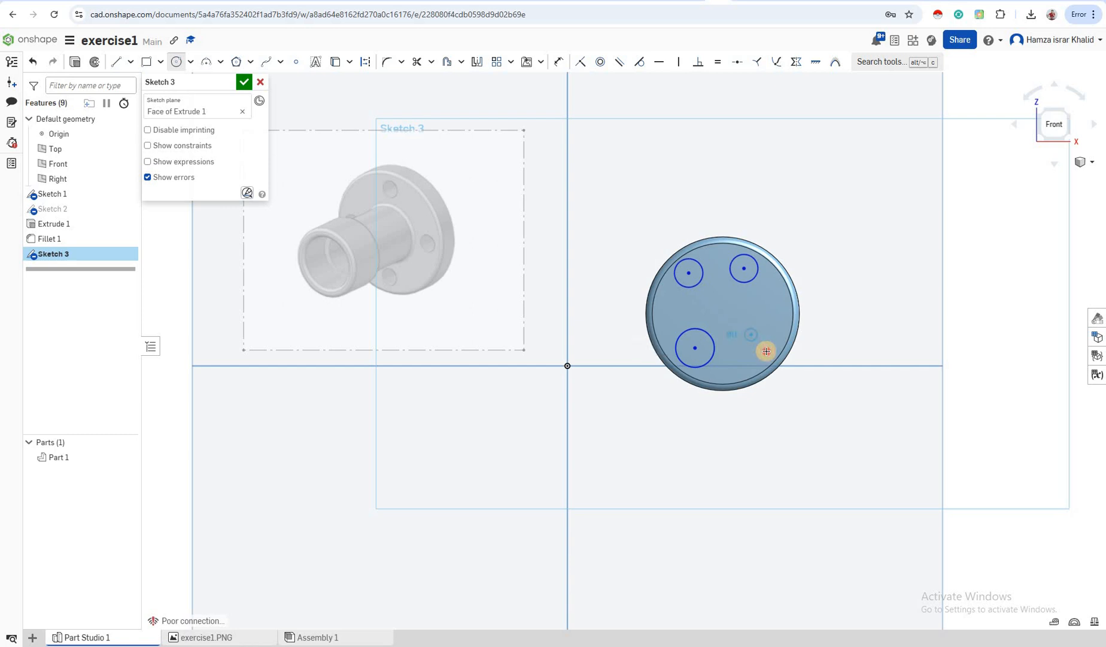
pyautogui.moveTo(750, 334); pyautogui.dragTo(760, 351)
pyautogui.click(759, 350)
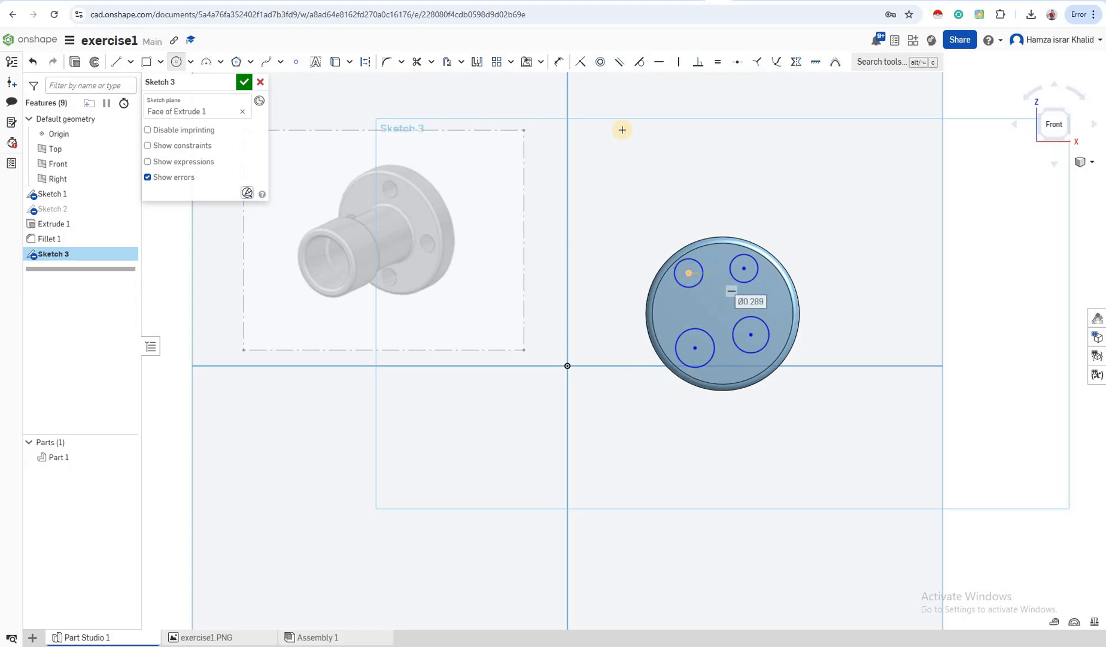
# Make the two top bolt-hole circles equal in size and level their centres horizontally
pyautogui.click(674, 281)
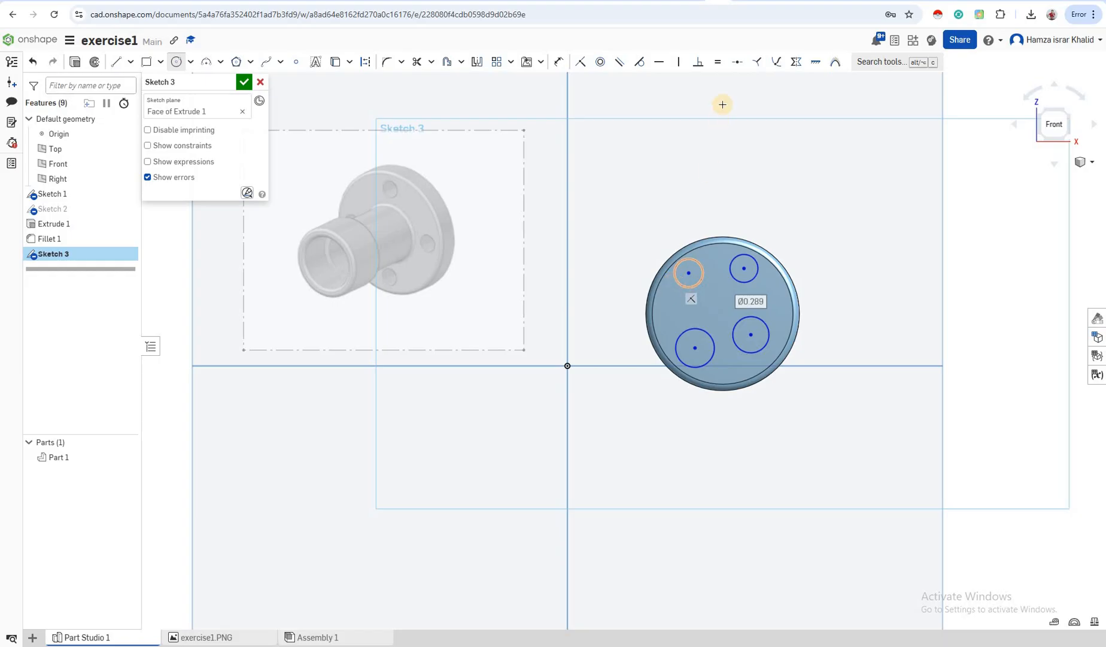
pyautogui.click(719, 64)
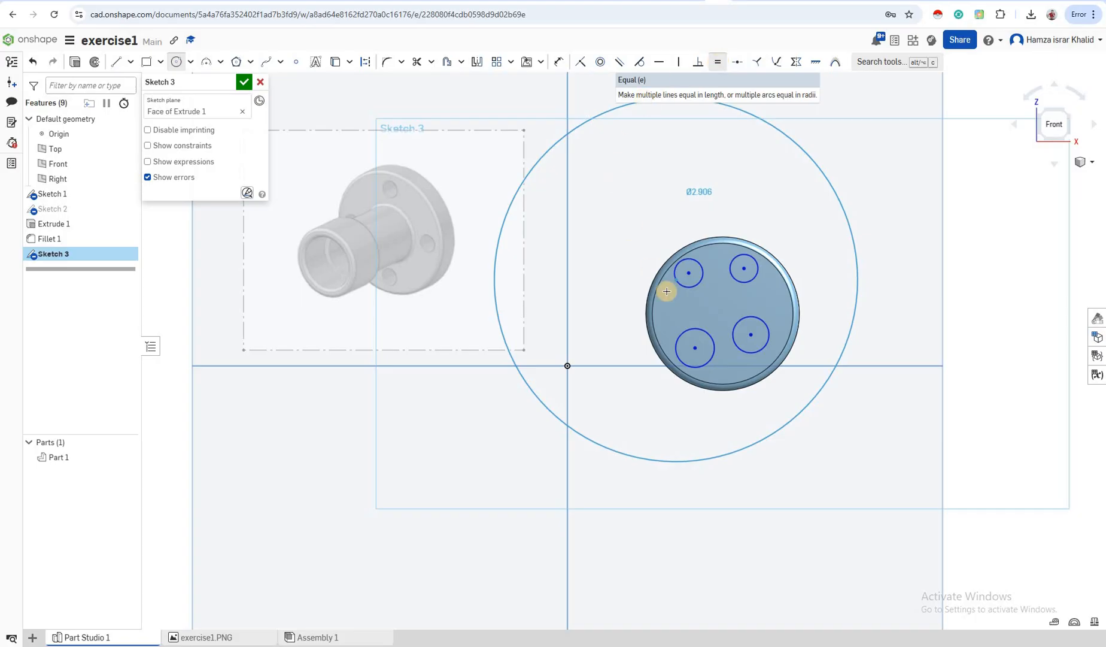
pyautogui.click(701, 276)
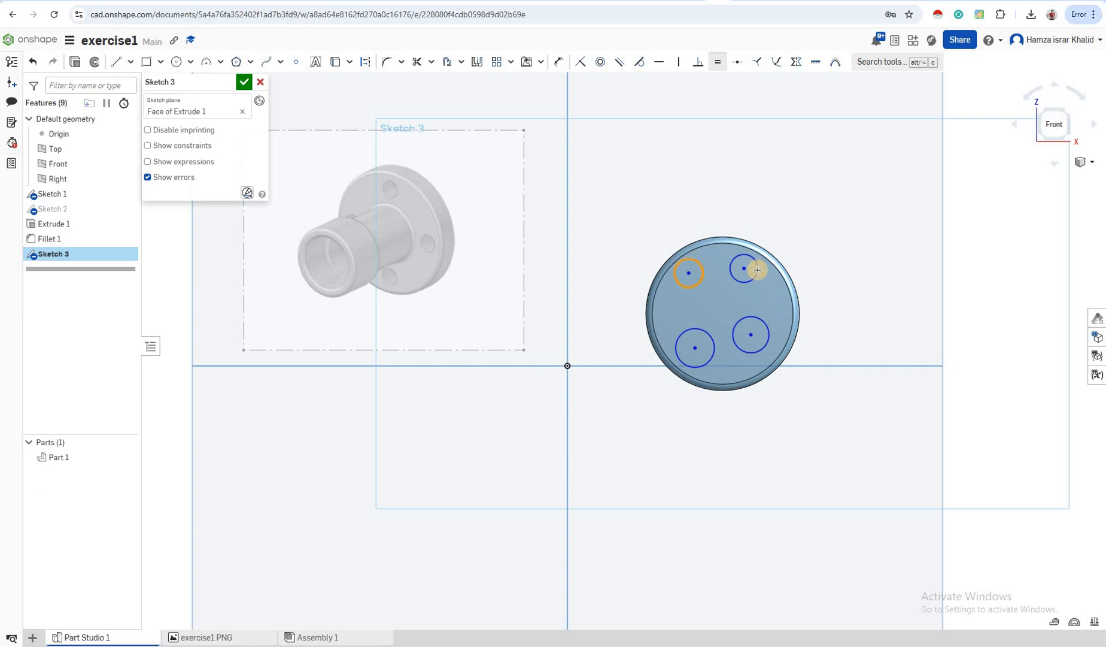
pyautogui.click(758, 270)
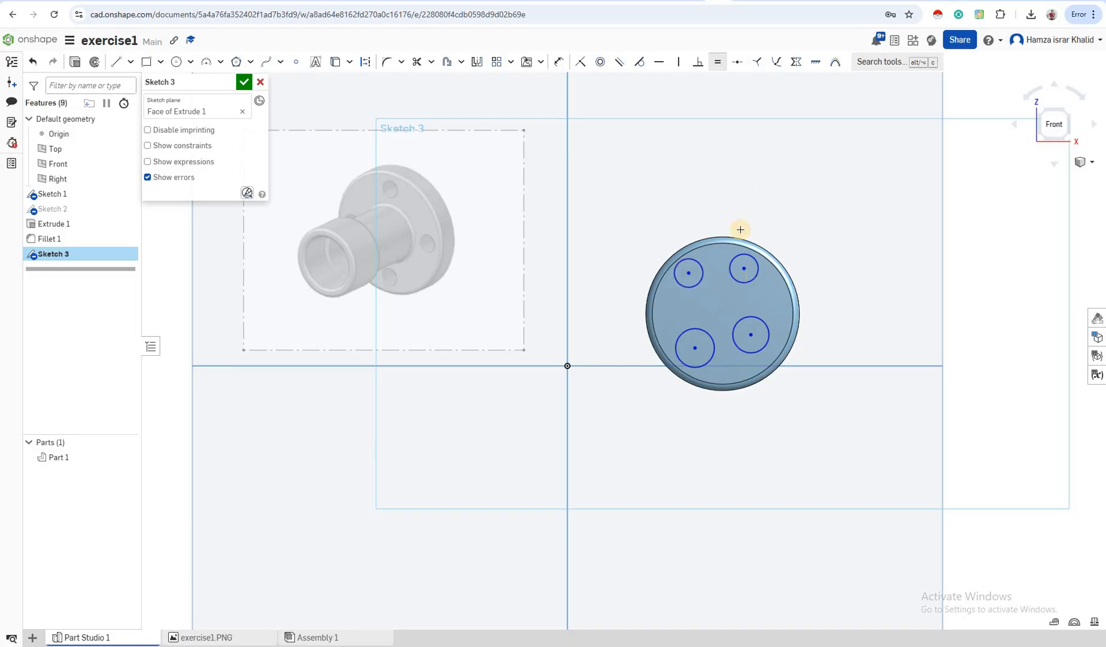
pyautogui.click(681, 262)
pyautogui.click(661, 62)
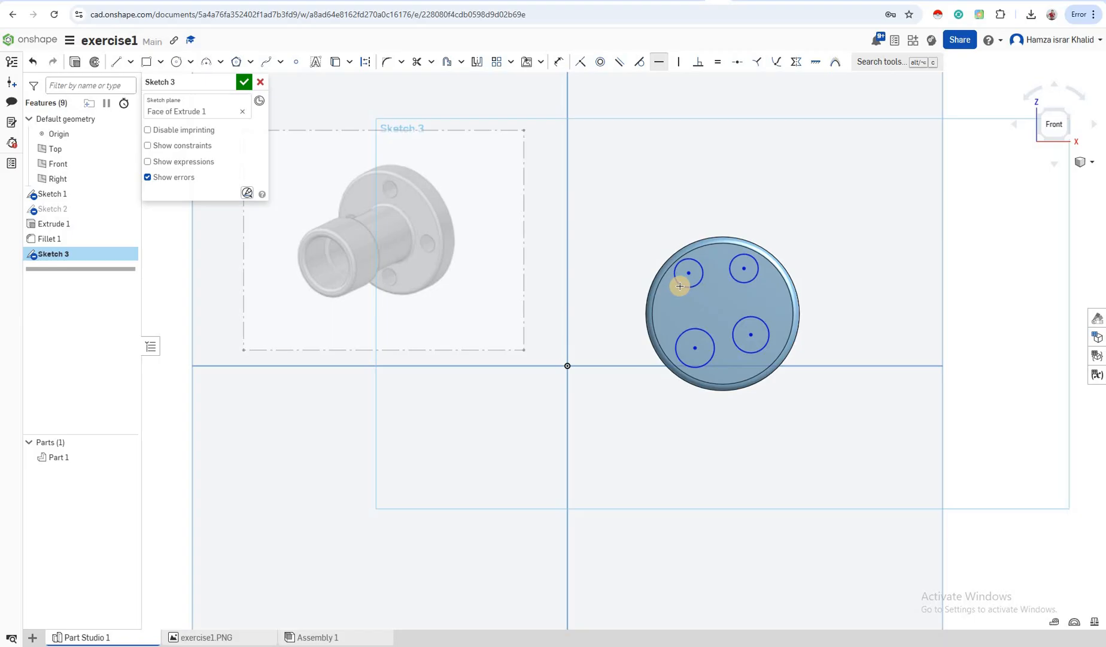
pyautogui.click(745, 269)
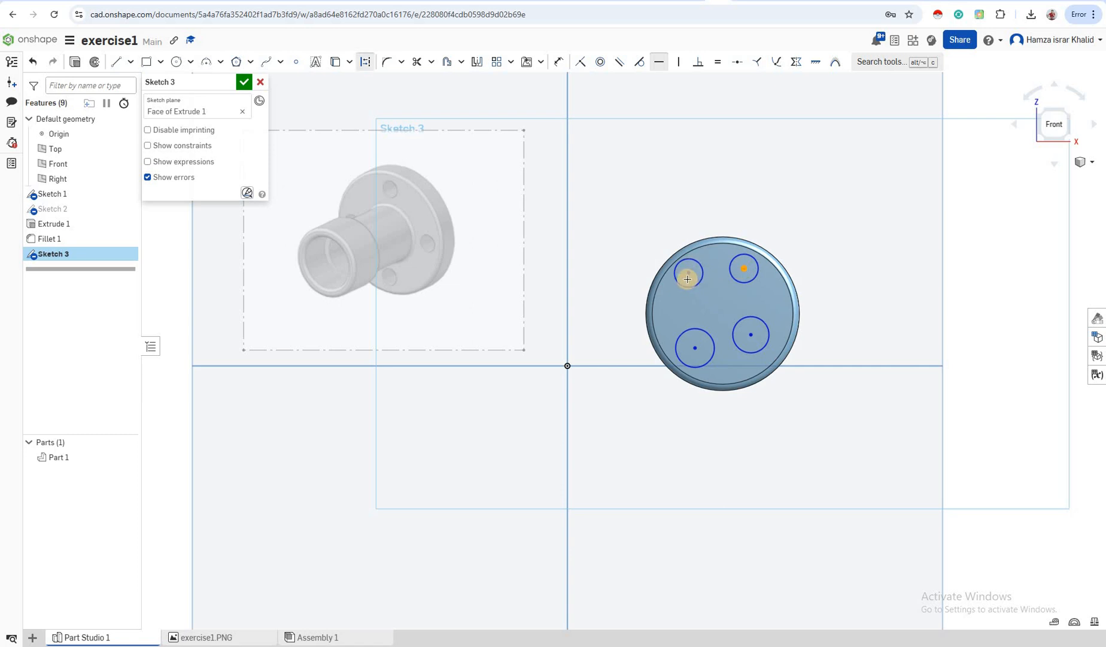
pyautogui.click(688, 273)
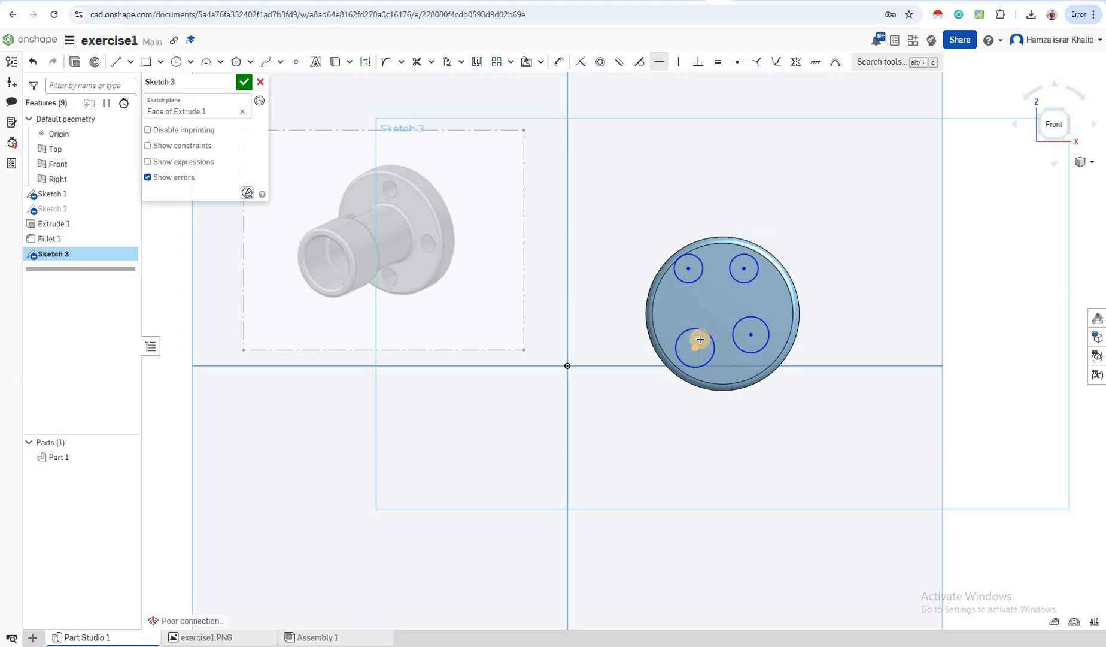
# Make both lower circles equal to the top-right one and level their centres horizontally
pyautogui.click(719, 62)
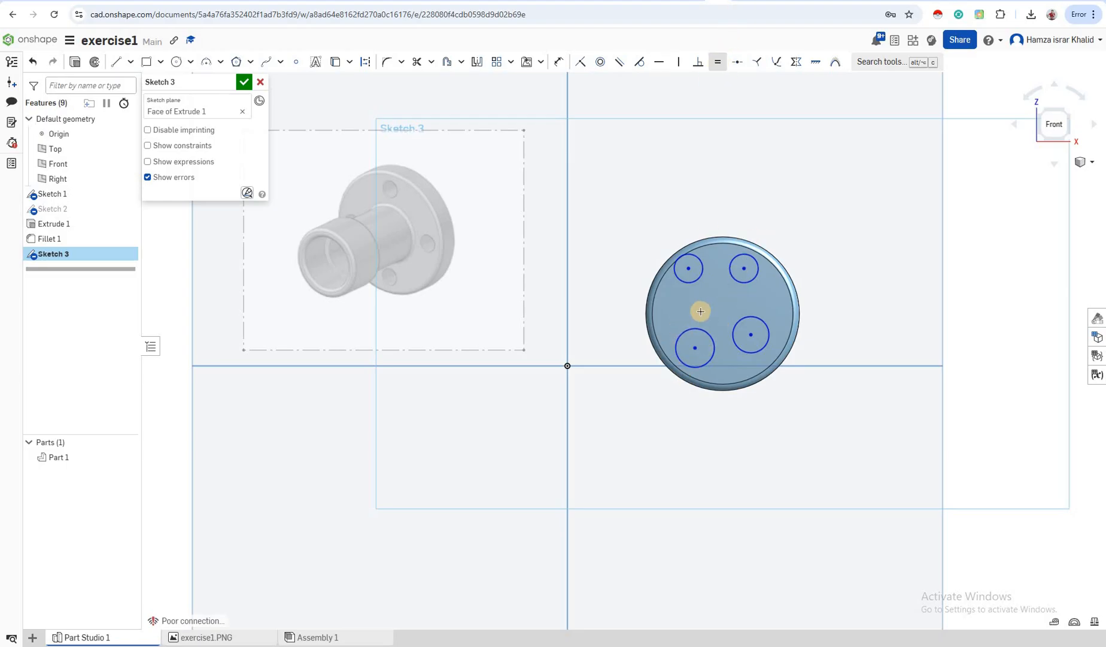
pyautogui.click(740, 283)
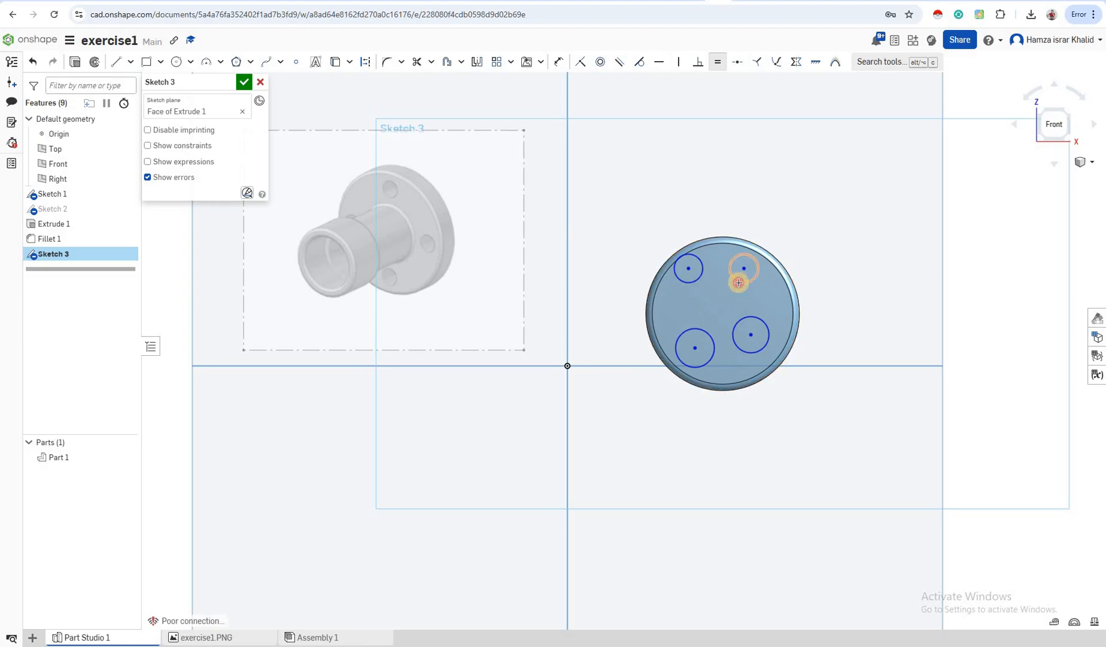
pyautogui.click(704, 333)
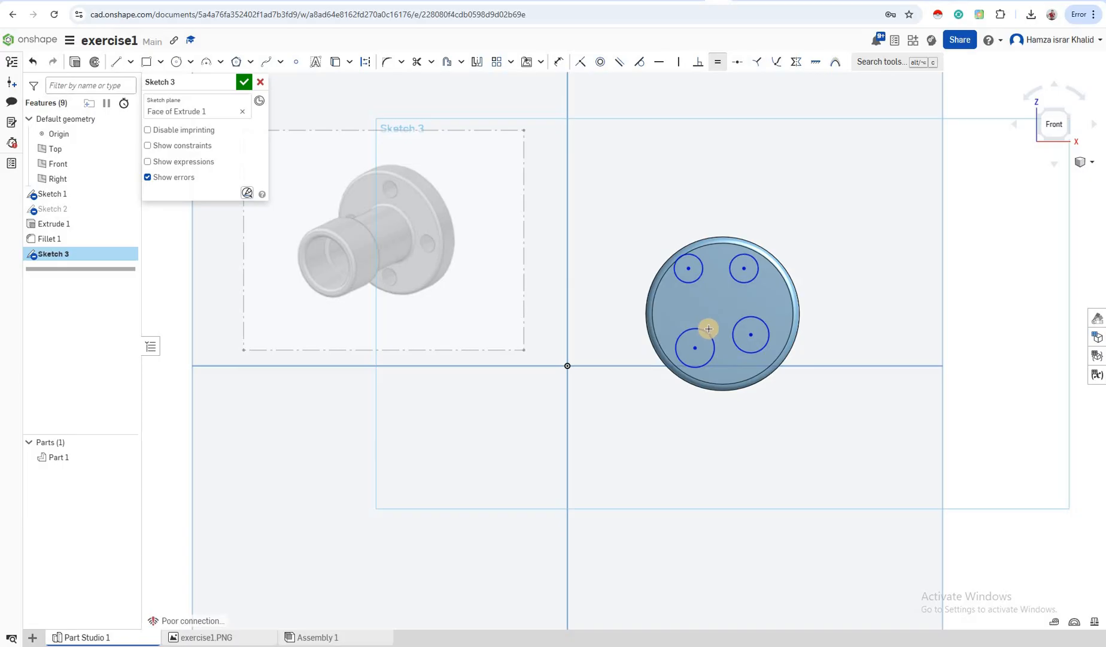
pyautogui.click(745, 281)
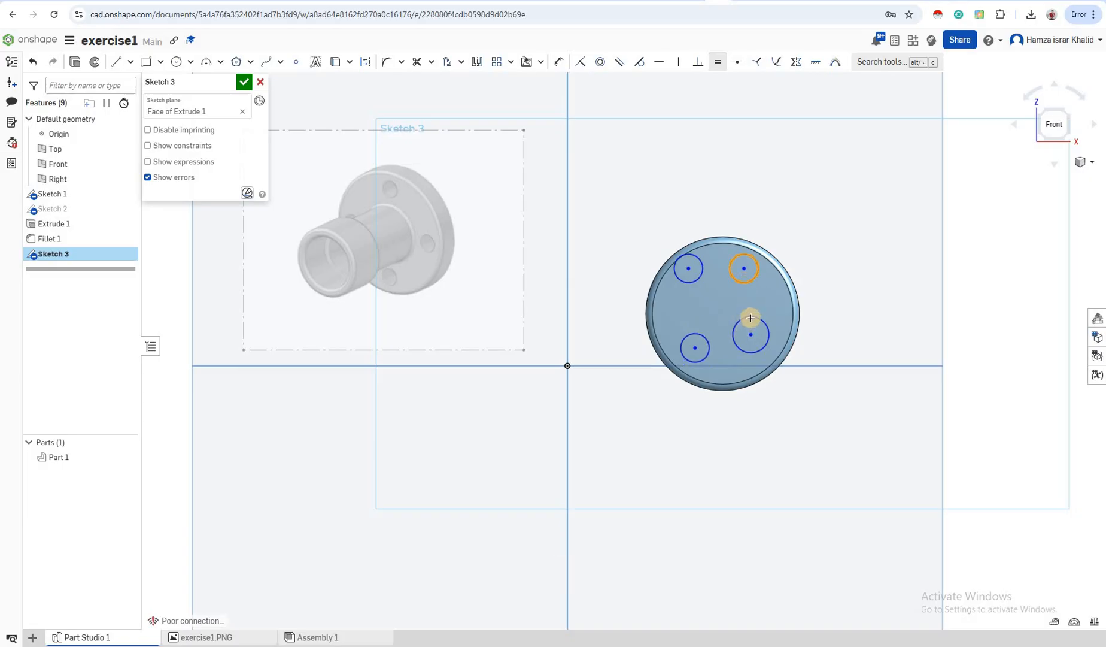
pyautogui.click(750, 317)
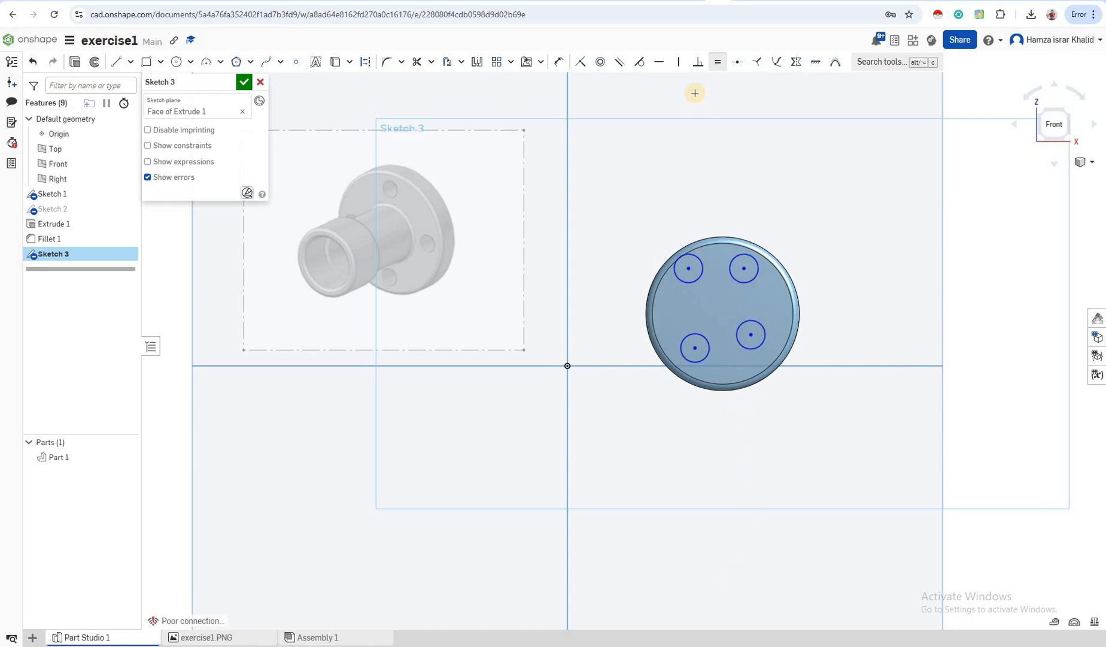
pyautogui.click(659, 62)
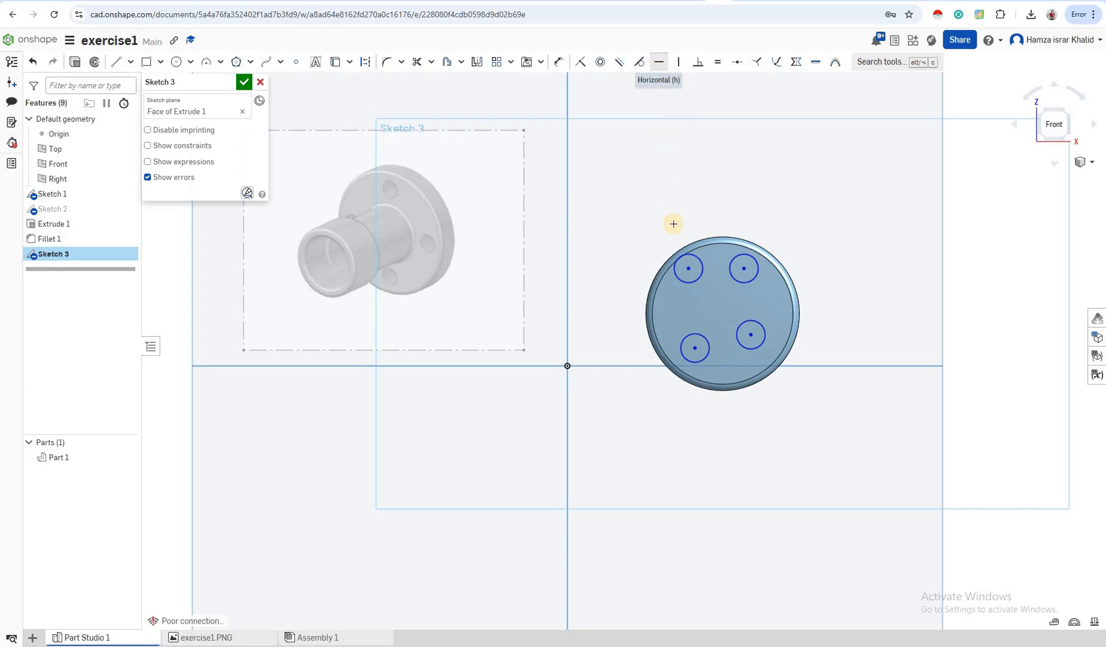
pyautogui.click(695, 348)
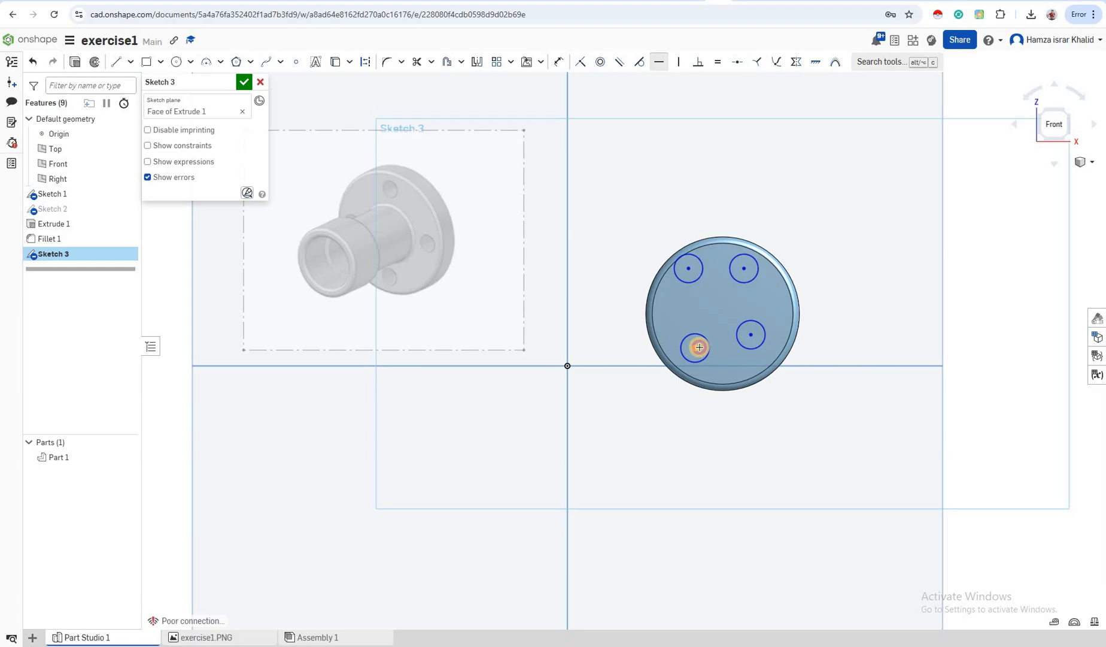
pyautogui.click(754, 335)
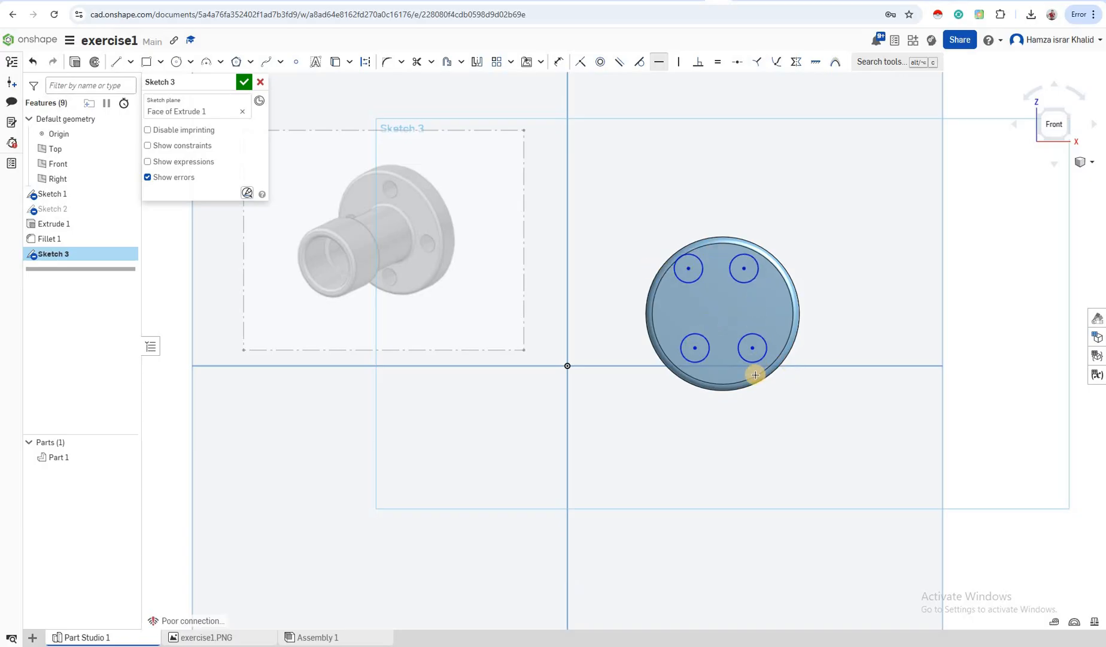
# Constrain the upper-right and lower-right hole centres to line up vertically
pyautogui.click(680, 62)
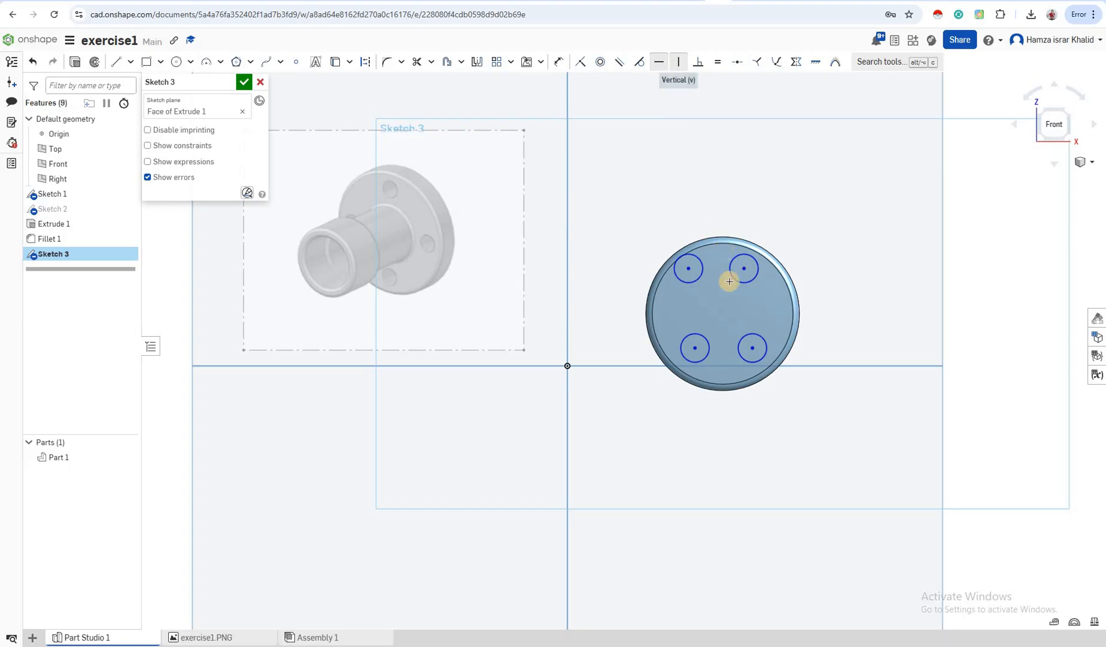
pyautogui.click(754, 348)
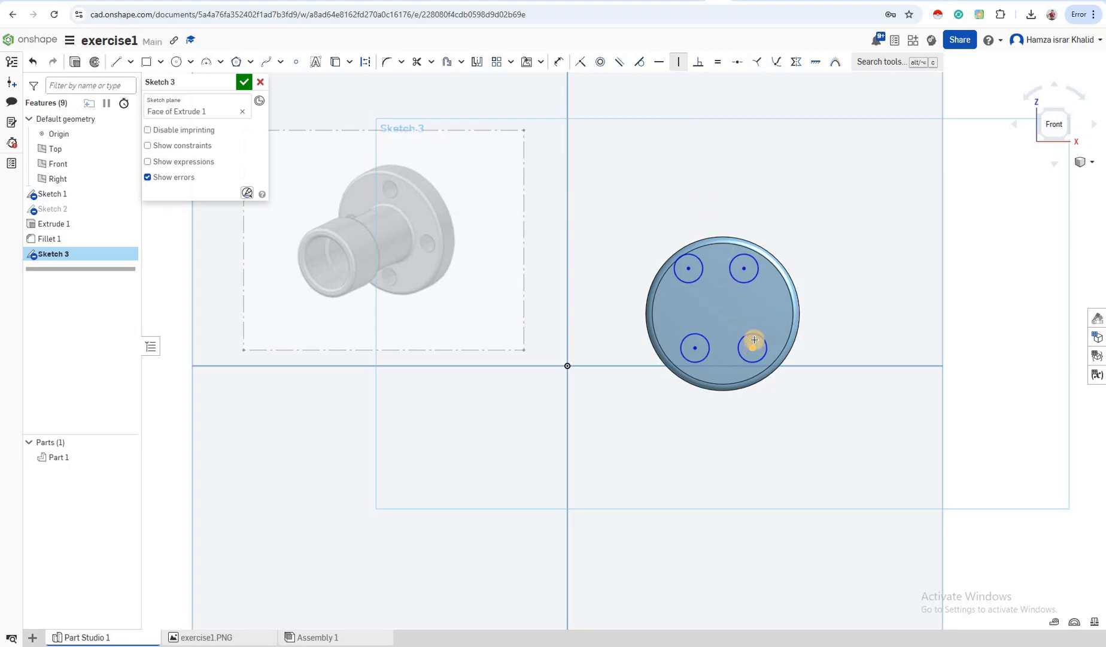
pyautogui.click(744, 268)
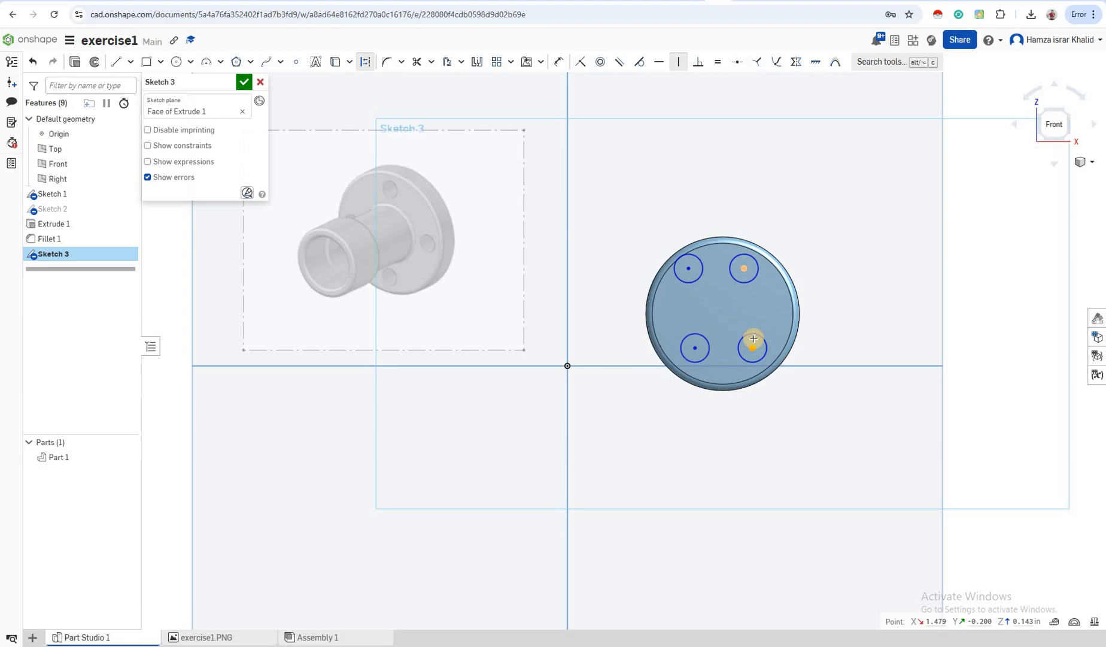
pyautogui.click(753, 417)
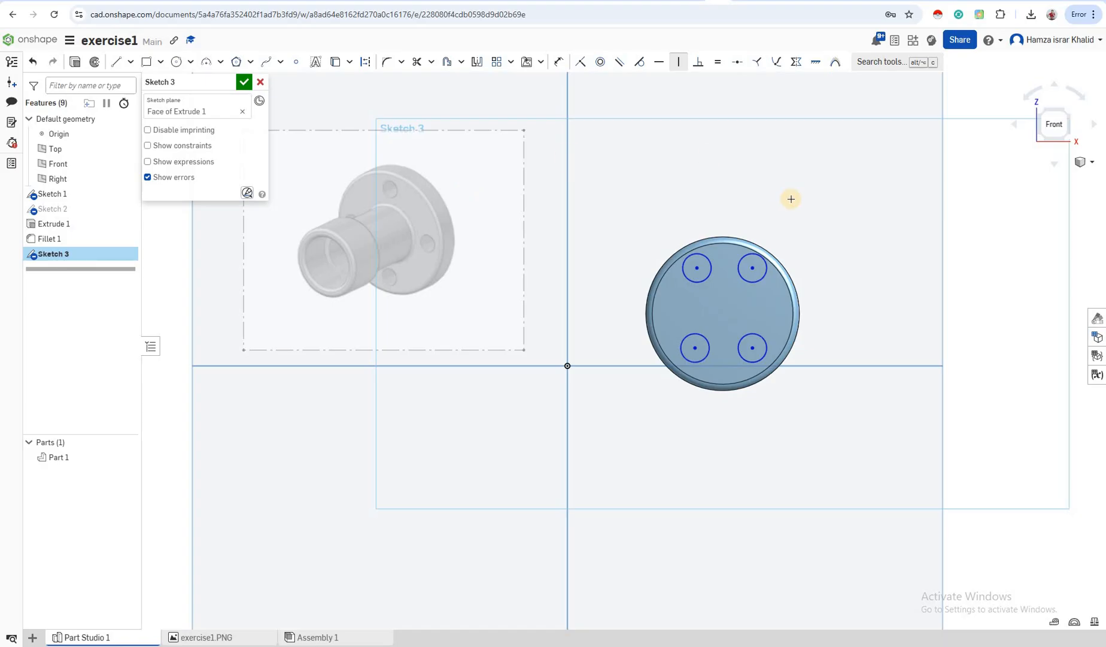
pyautogui.click(678, 62)
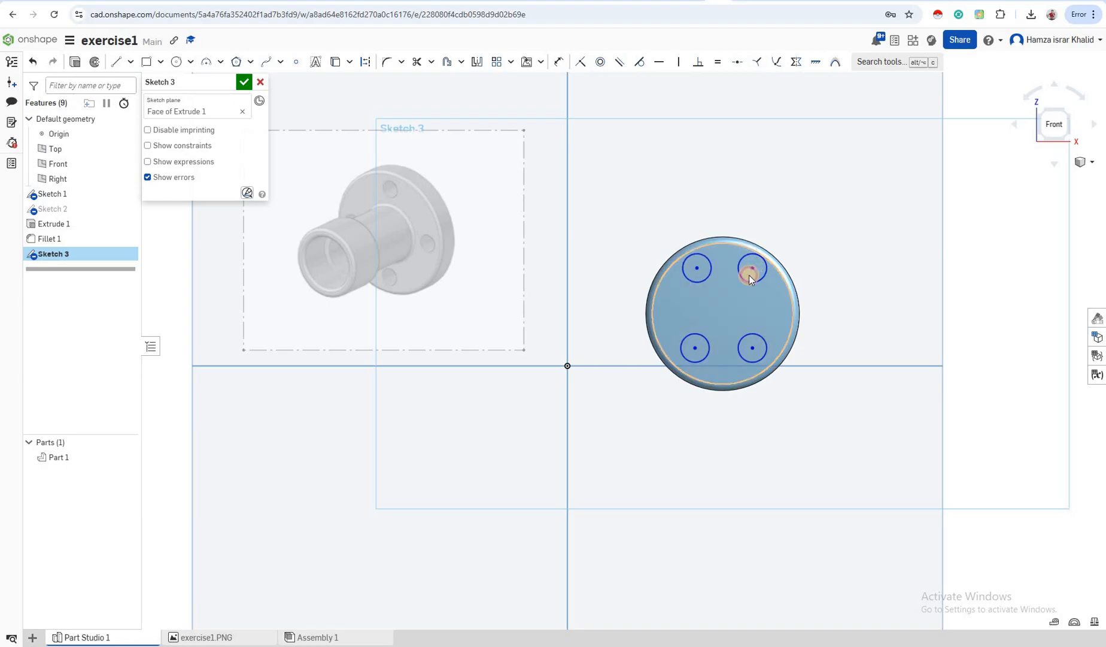
# Drag the right-hand holes to arrange the four bolt holes in a square, then view it tilted
pyautogui.moveTo(748, 275); pyautogui.dragTo(749, 276)
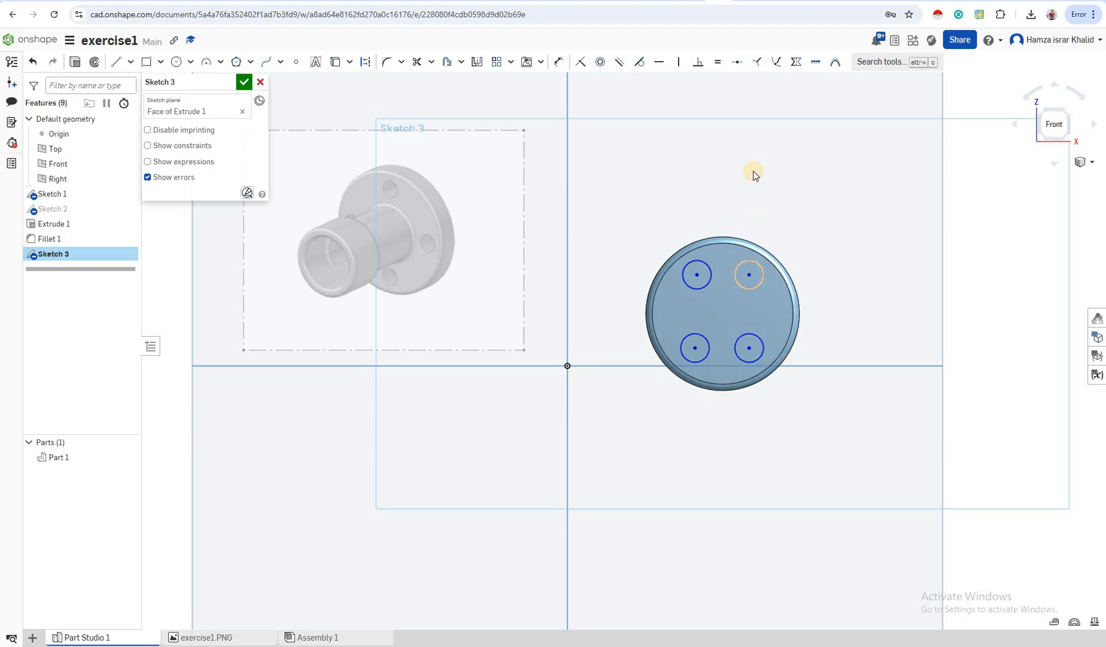
pyautogui.click(741, 274)
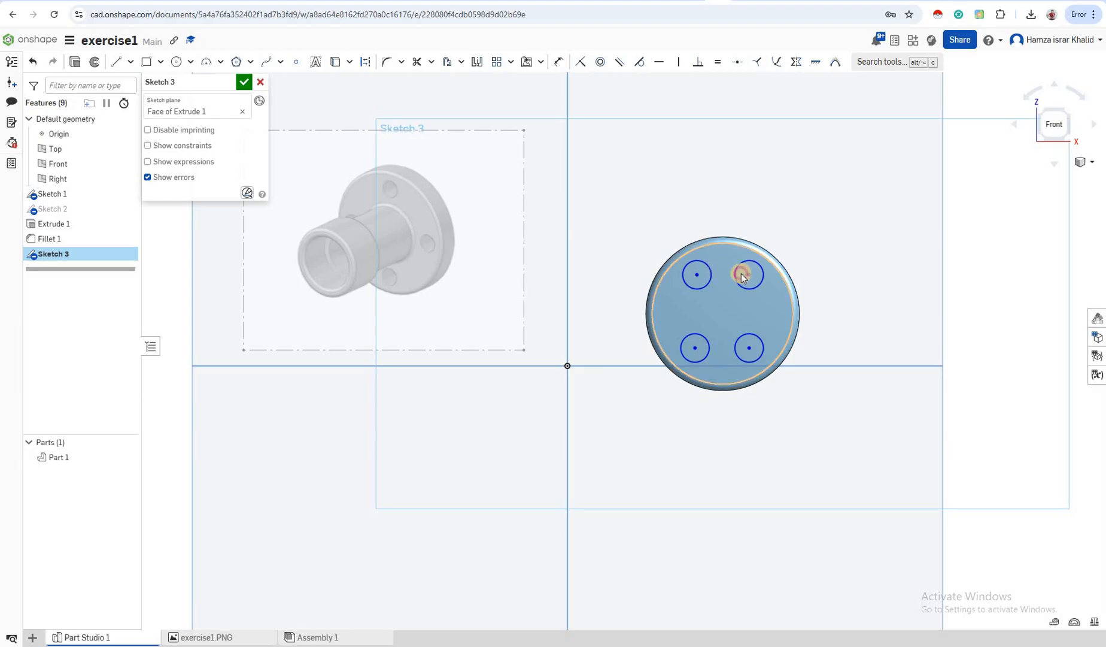
pyautogui.moveTo(741, 273); pyautogui.dragTo(749, 274)
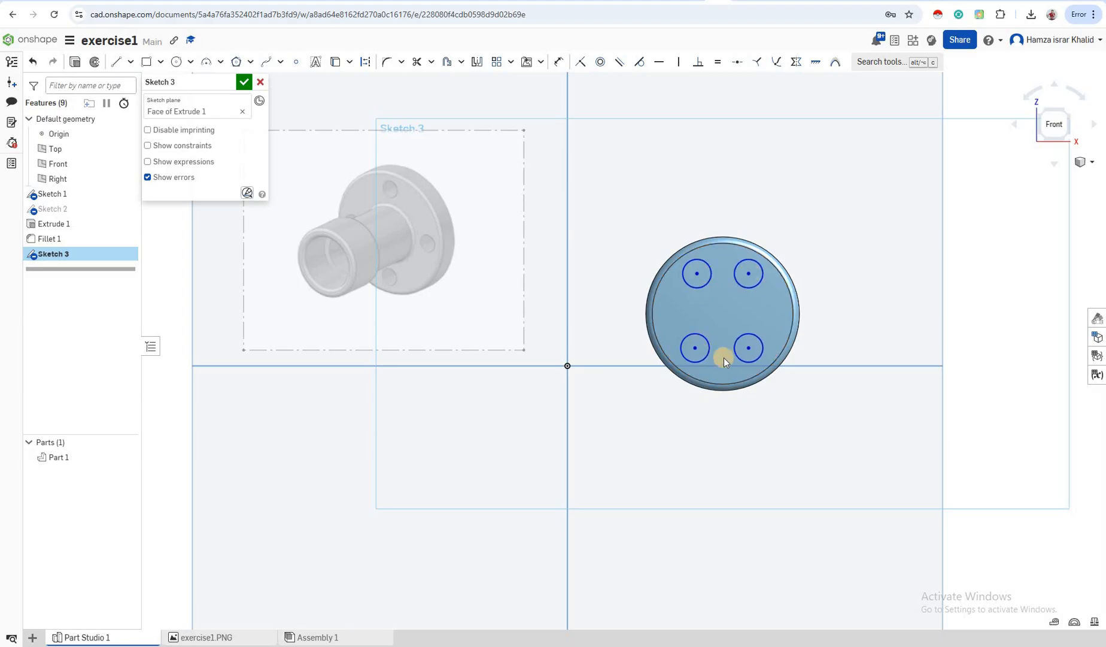
pyautogui.click(683, 358)
pyautogui.press('Escape')
pyautogui.moveTo(844, 331); pyautogui.dragTo(772, 290, button='right')
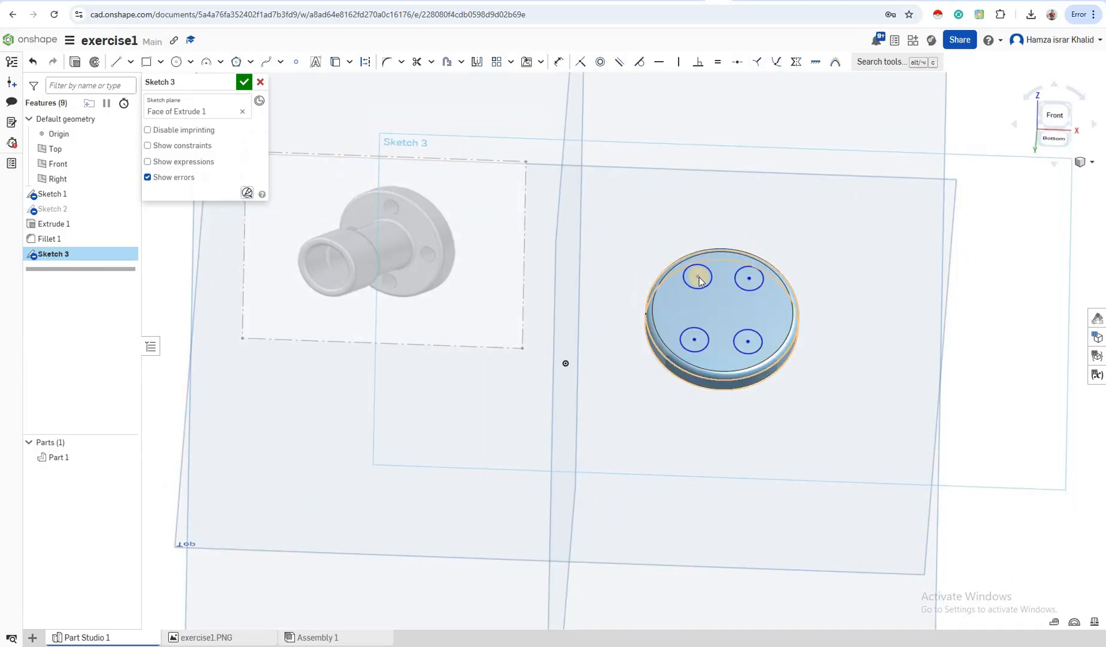
# Close Sketch 3 and extrude its four circles Through all, flipped back into the flange
pyautogui.click(74, 62)
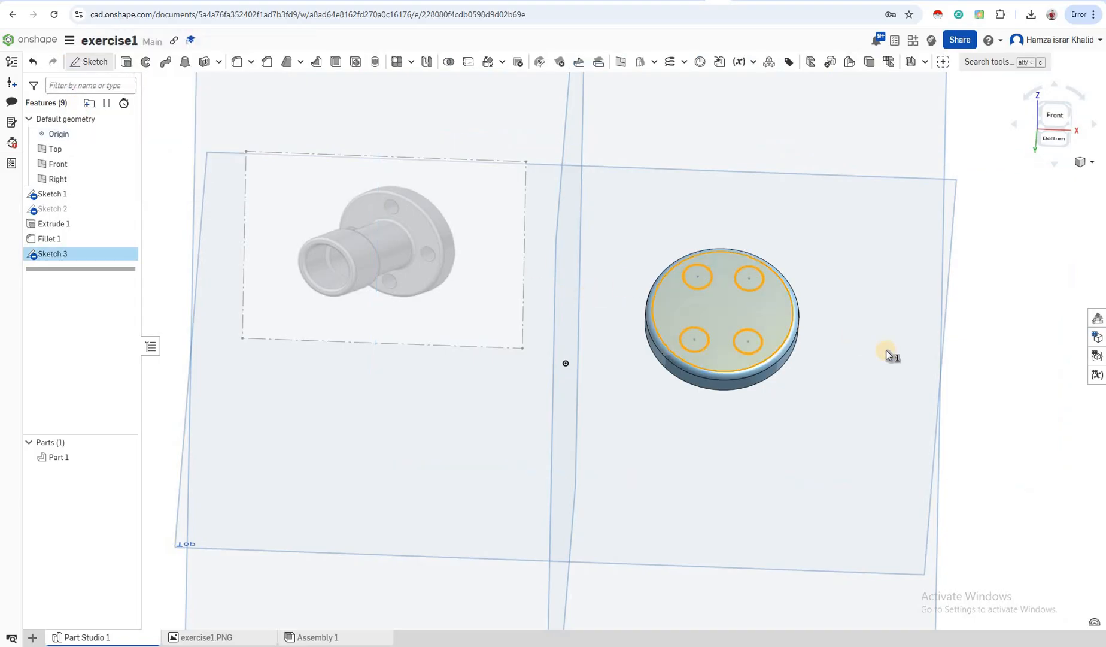
pyautogui.hotkey('shift', 'e')
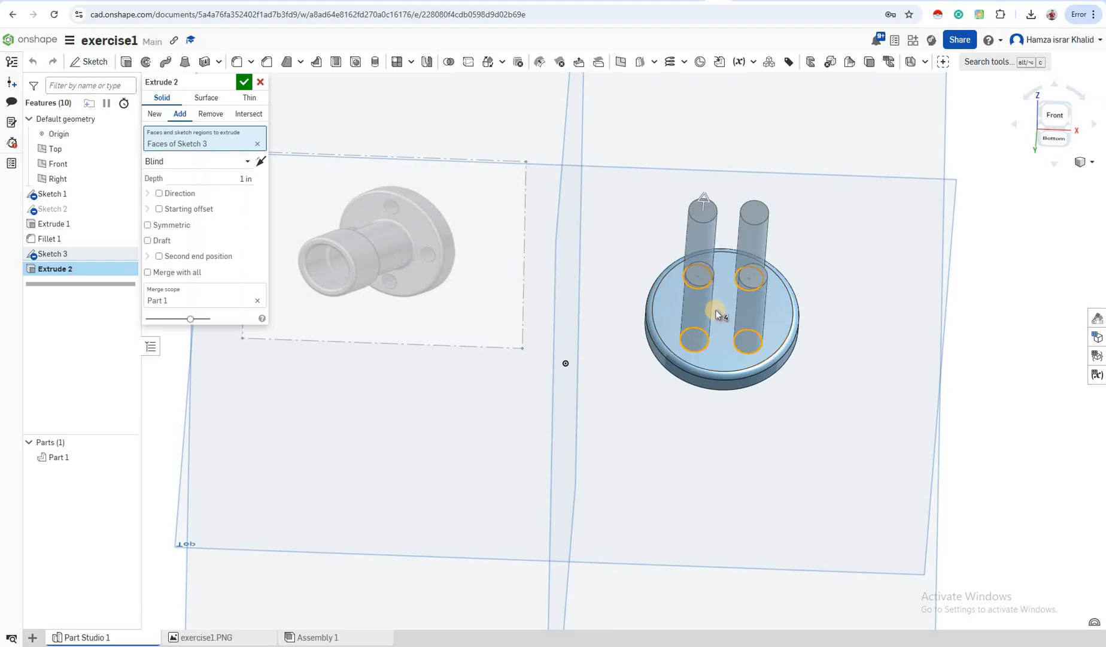
pyautogui.click(202, 161)
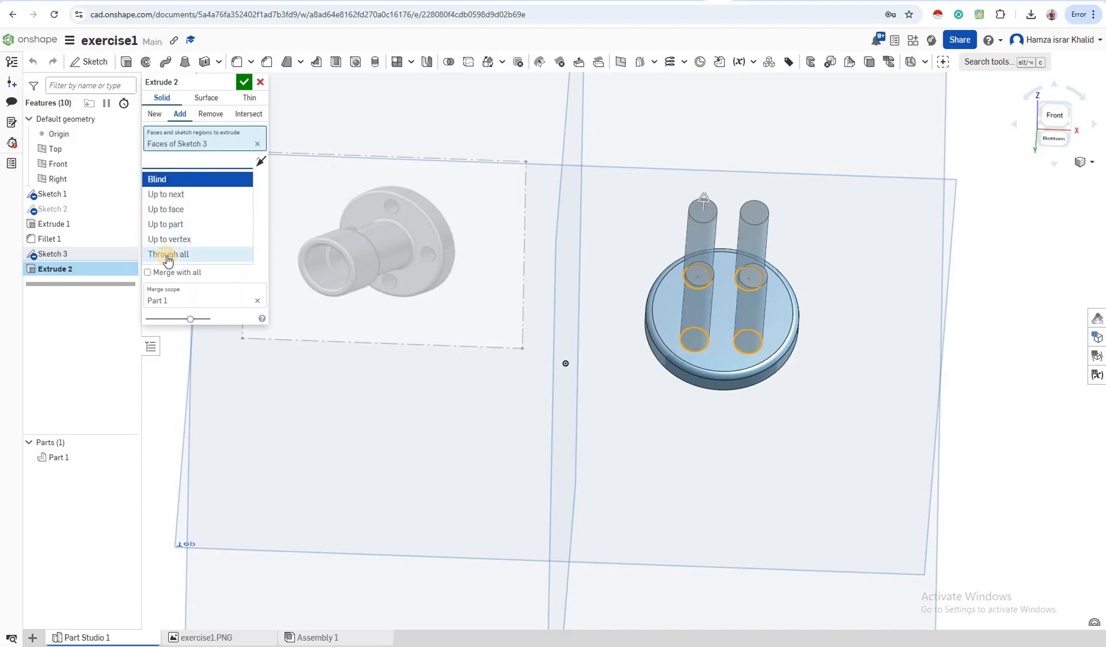
pyautogui.click(168, 255)
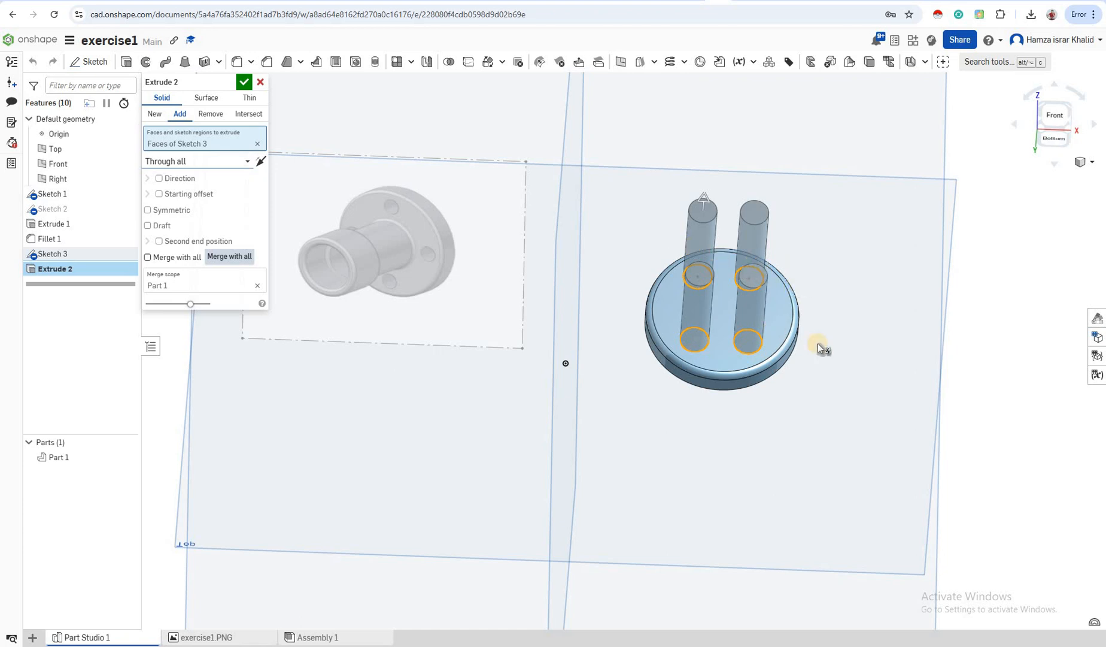
pyautogui.moveTo(1031, 370); pyautogui.dragTo(900, 345, button='right')
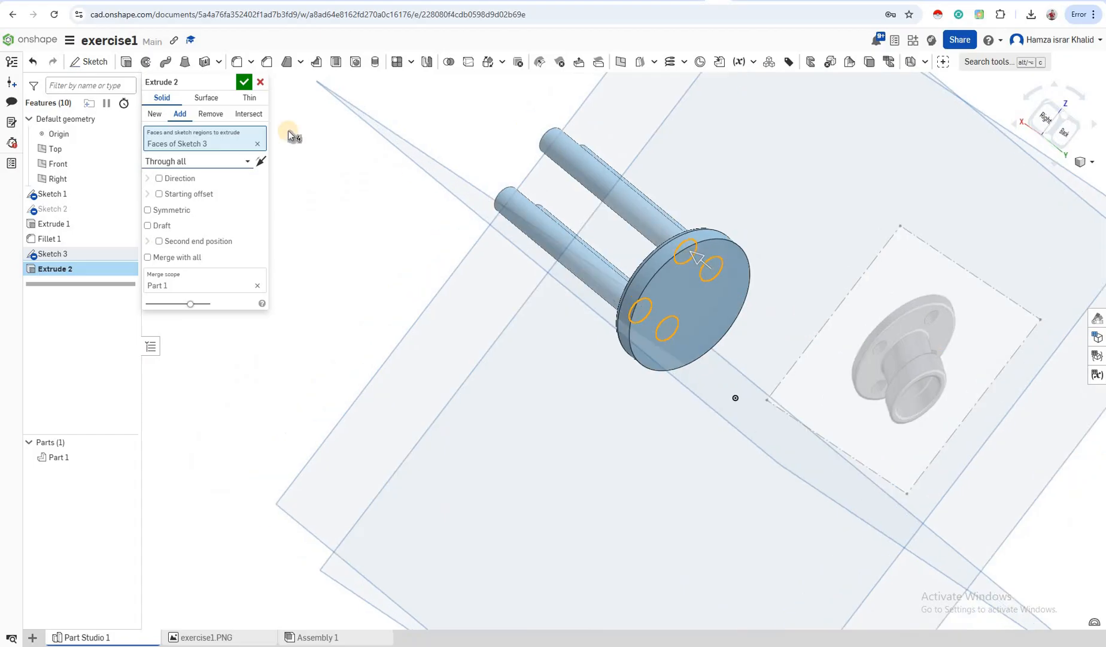
pyautogui.click(260, 163)
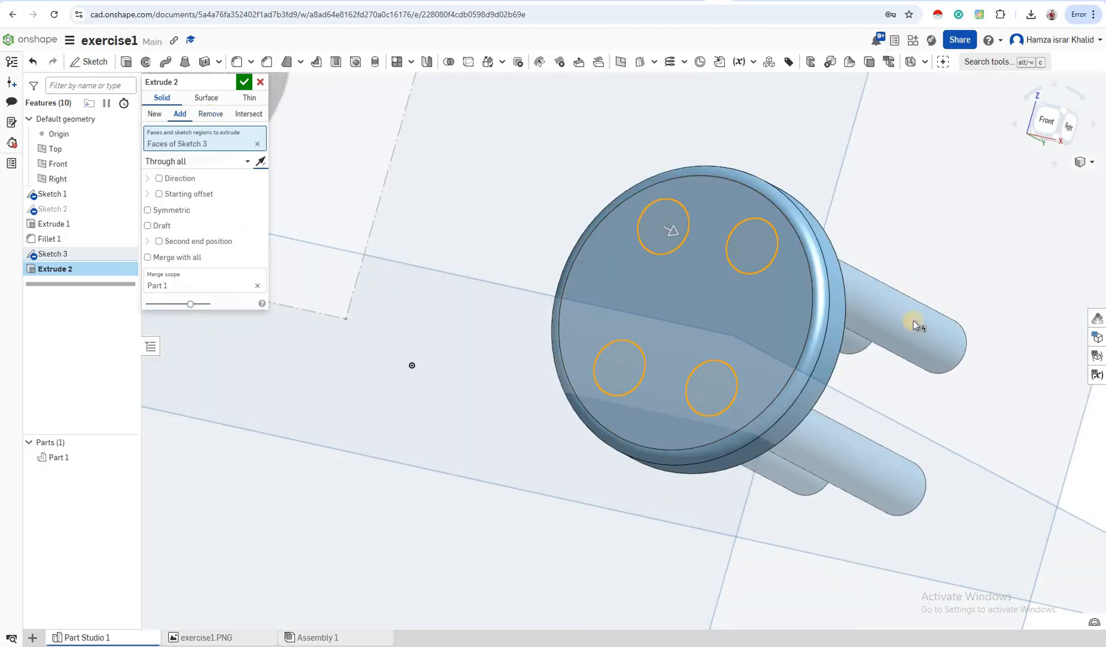
# Switch Extrude 2 to Remove and settle the selected flange face region
pyautogui.click(213, 123)
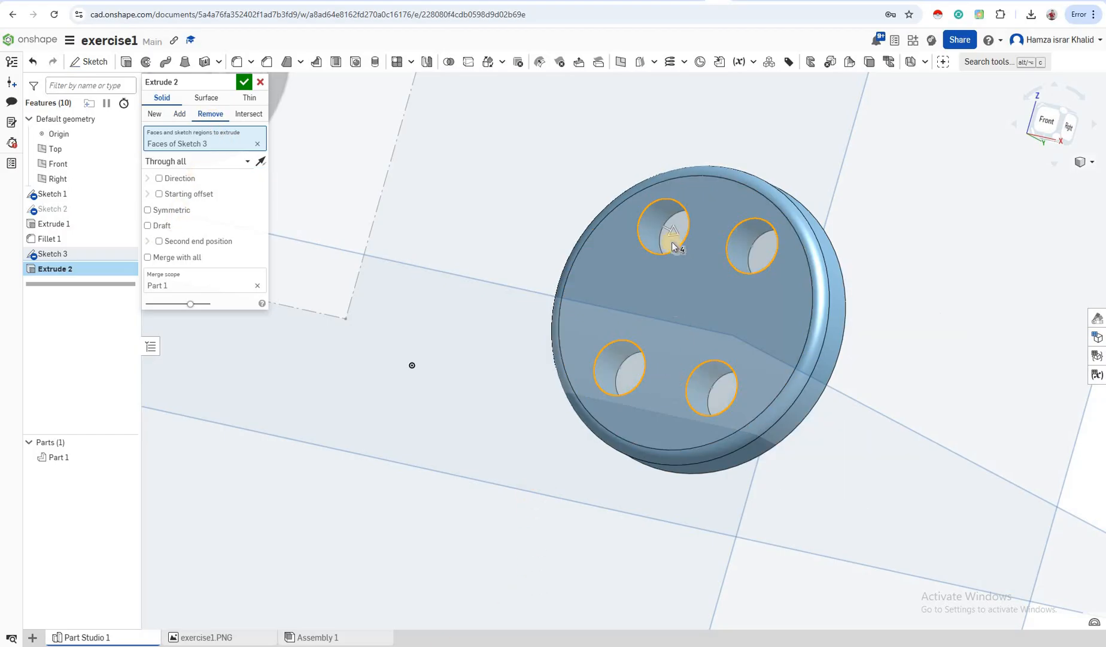
pyautogui.click(593, 336)
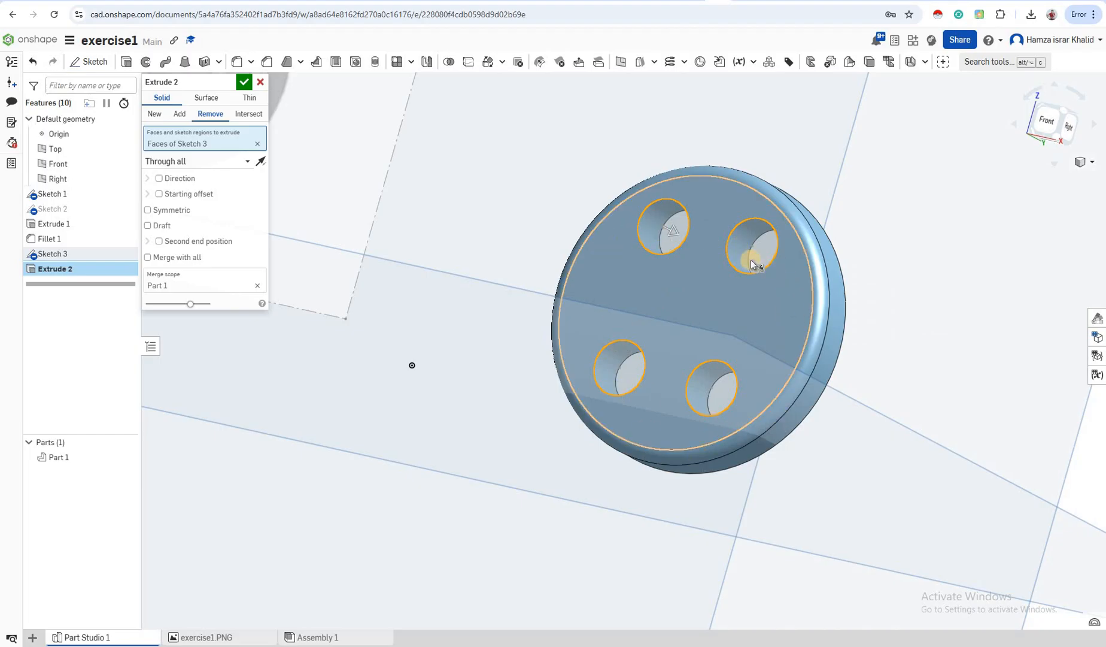
pyautogui.click(596, 343)
pyautogui.click(597, 407)
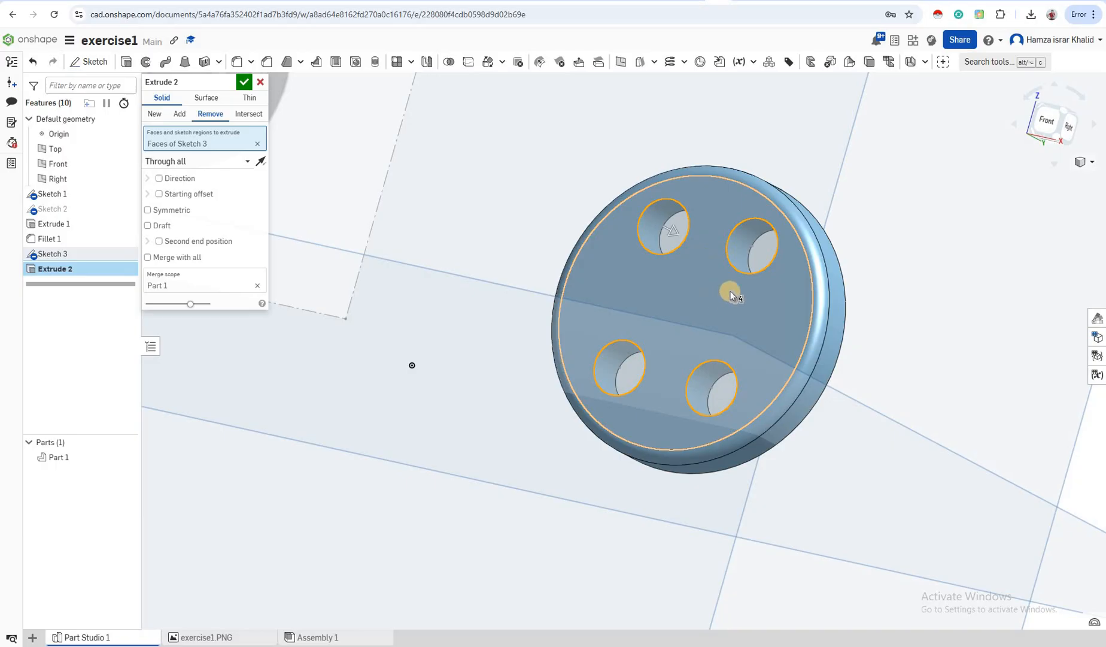
pyautogui.click(610, 323)
pyautogui.click(571, 334)
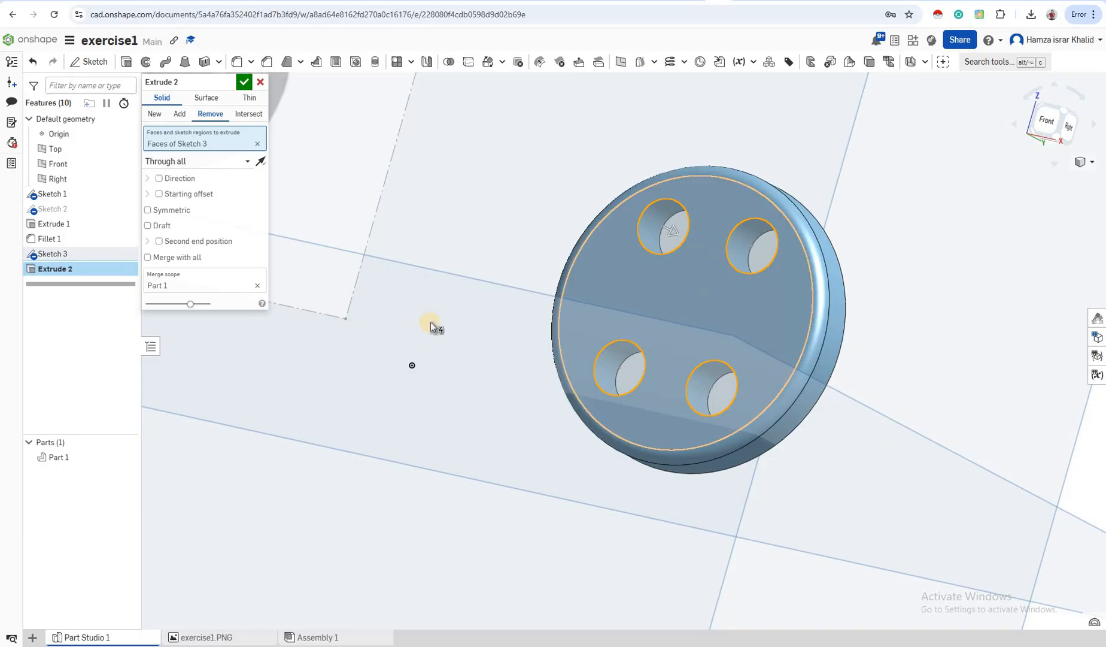
# Orbit and zoom to inspect the through-all hole cut preview, ending in the front view
pyautogui.moveTo(471, 332); pyautogui.dragTo(470, 323, button='right')
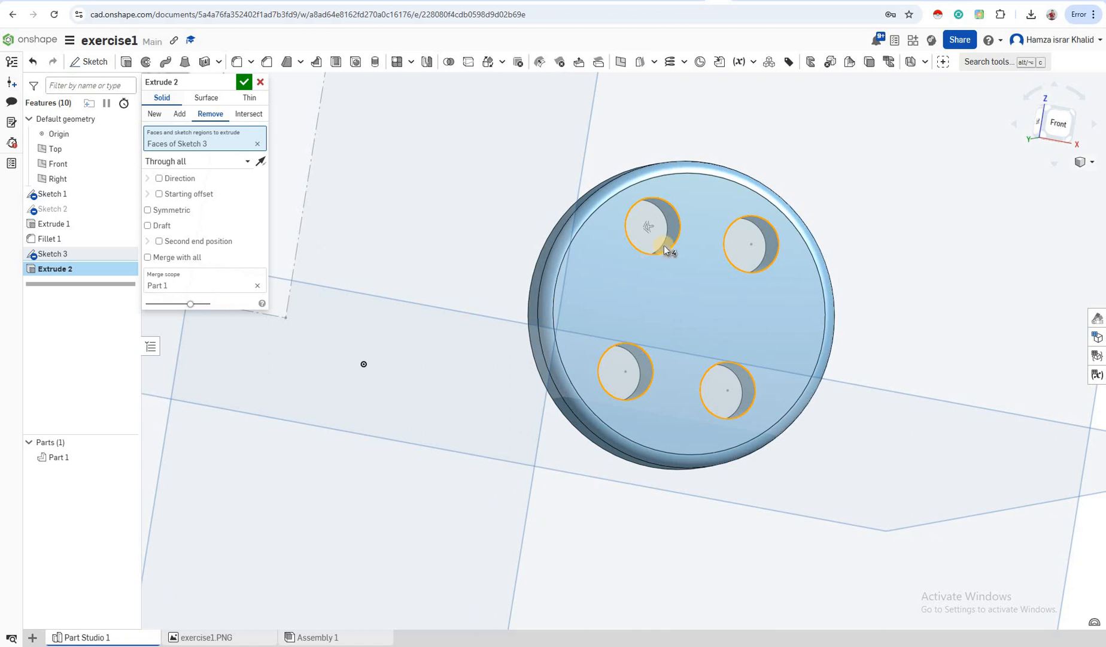
pyautogui.moveTo(665, 241); pyautogui.dragTo(664, 262, button='right')
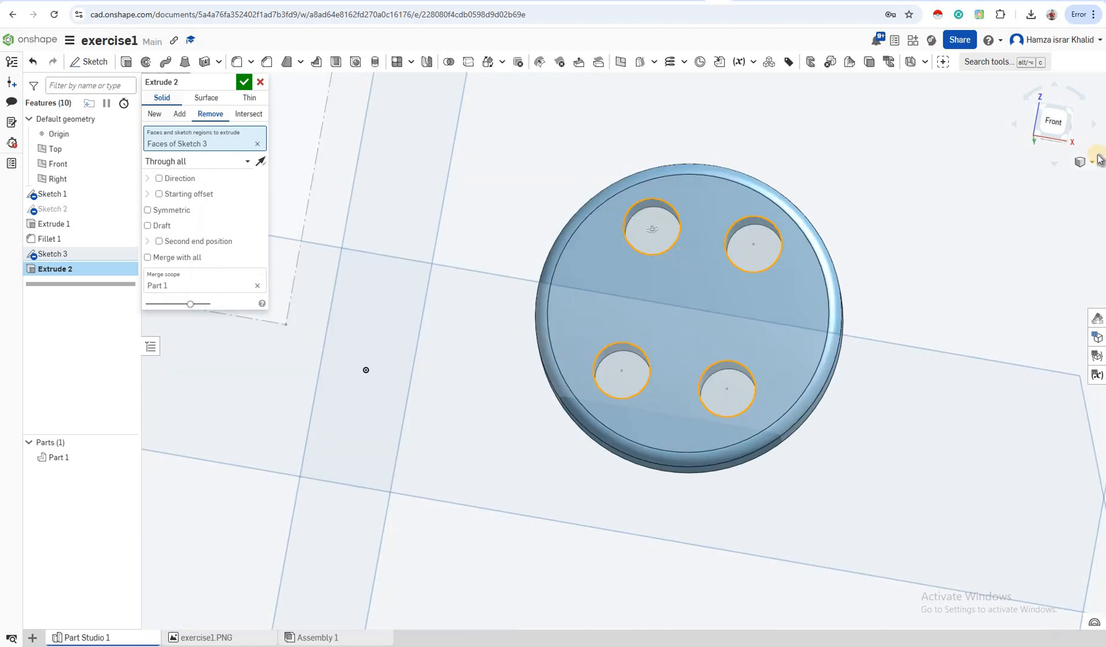
pyautogui.click(1061, 127)
pyautogui.click(1061, 129)
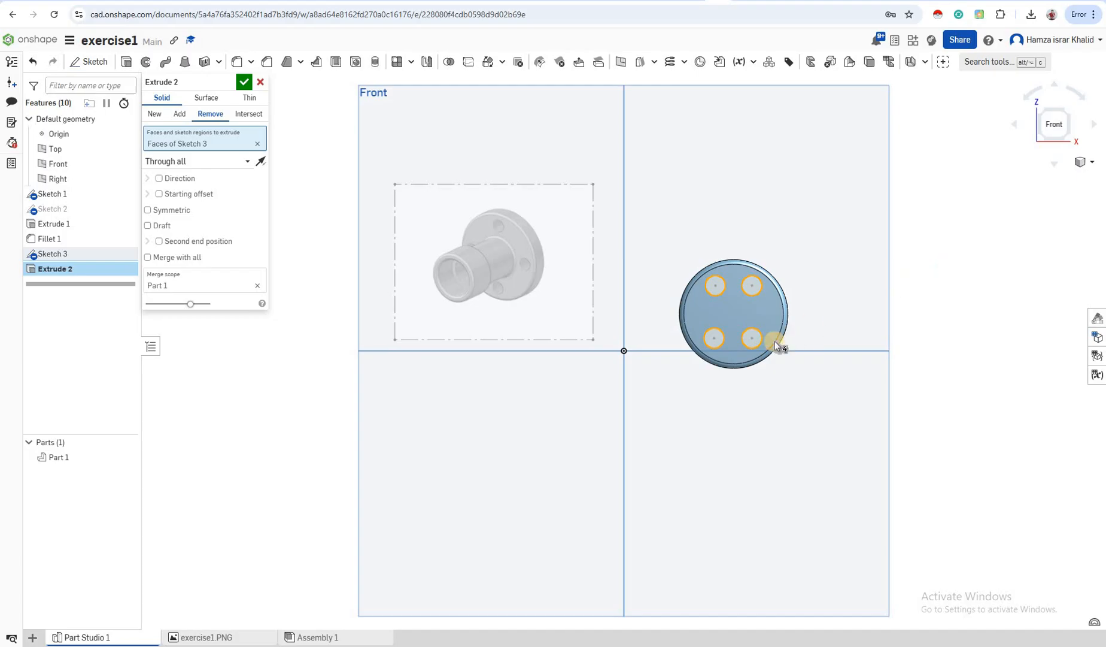
pyautogui.scroll(1, 971, 297)
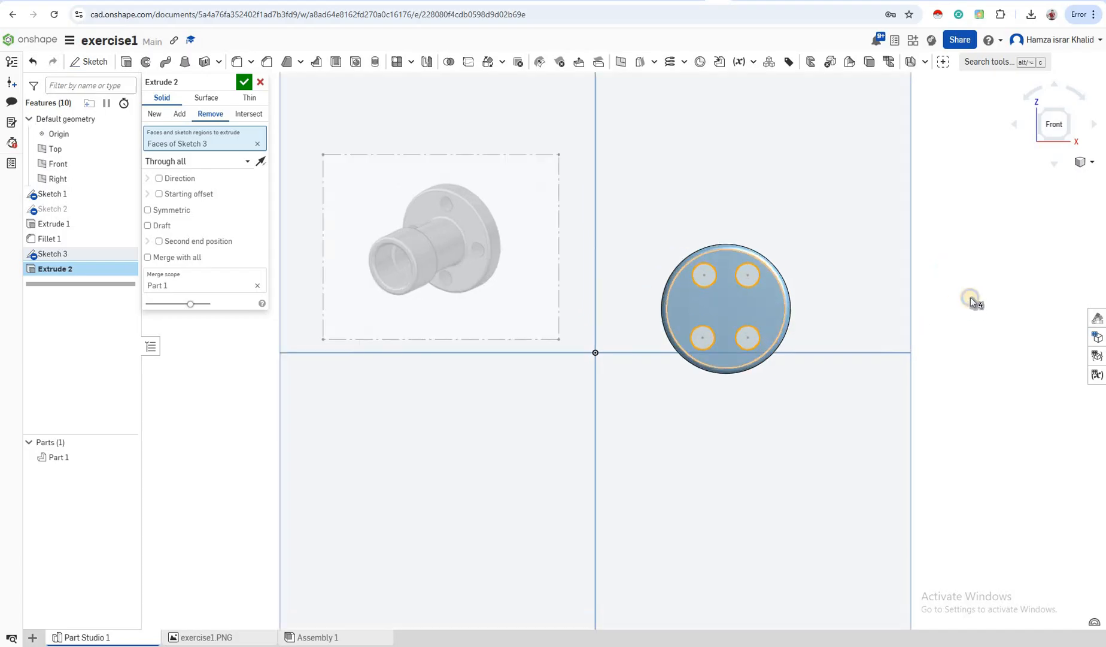
pyautogui.scroll(1, 972, 293)
pyautogui.scroll(1, 972, 290)
pyautogui.moveTo(972, 290); pyautogui.dragTo(856, 318, button='right')
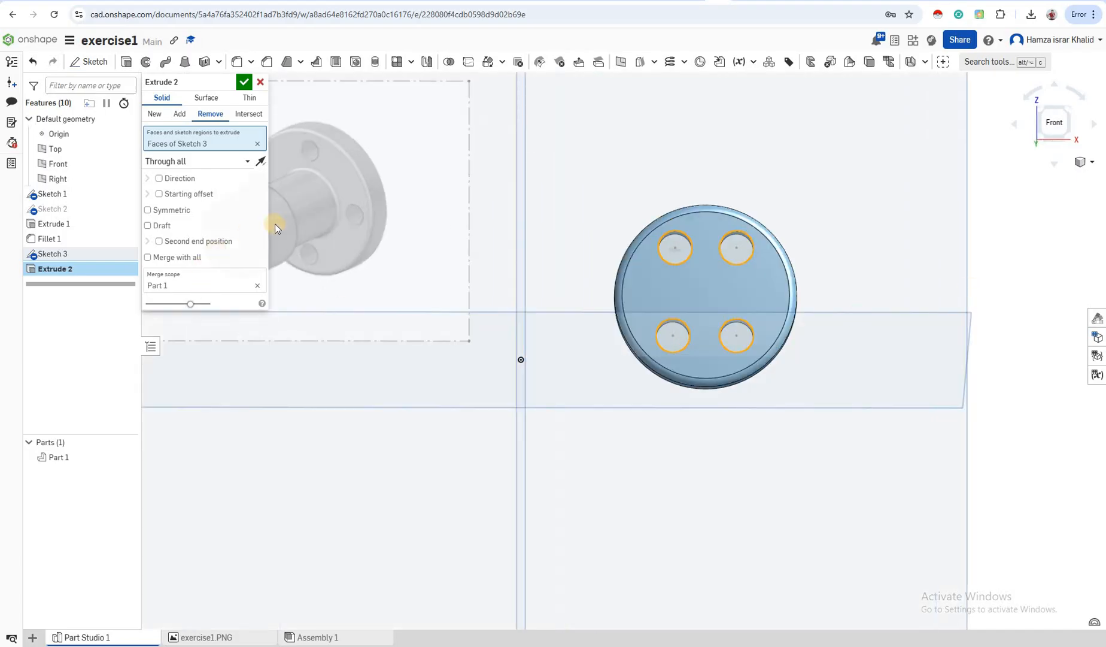
pyautogui.moveTo(275, 223); pyautogui.dragTo(316, 195, button='right')
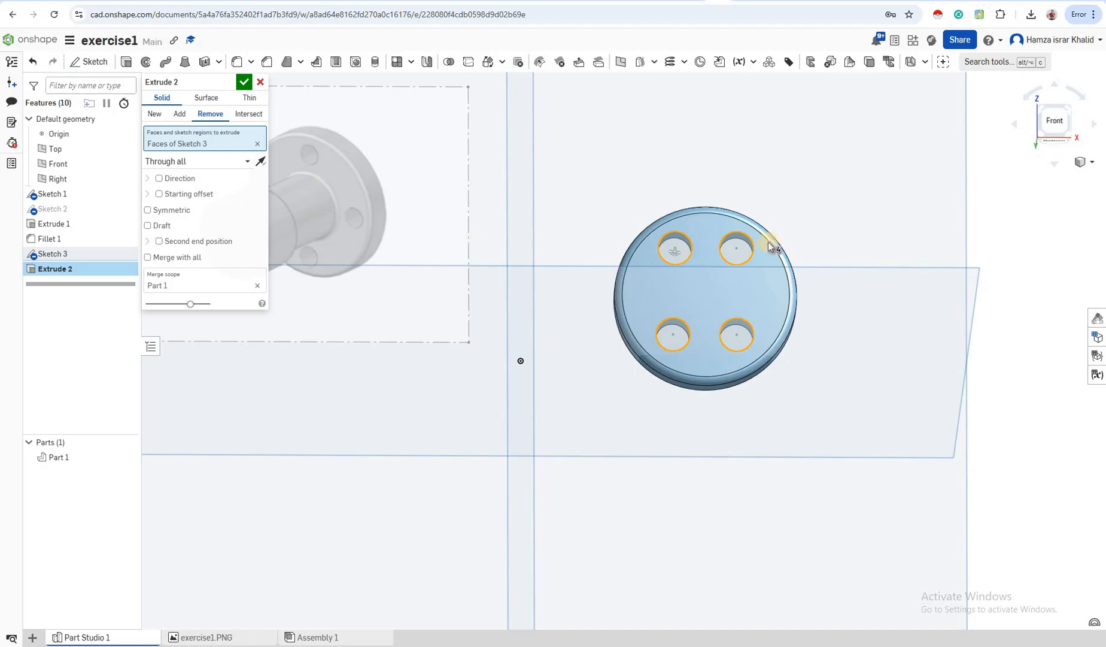
pyautogui.click(1061, 126)
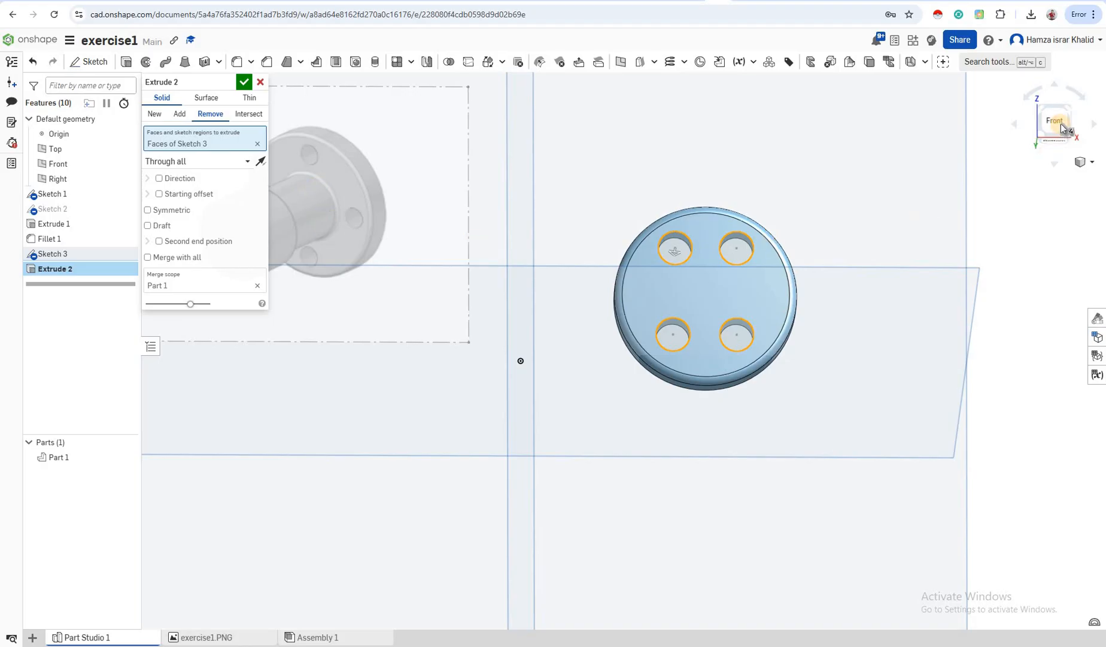
pyautogui.click(1061, 125)
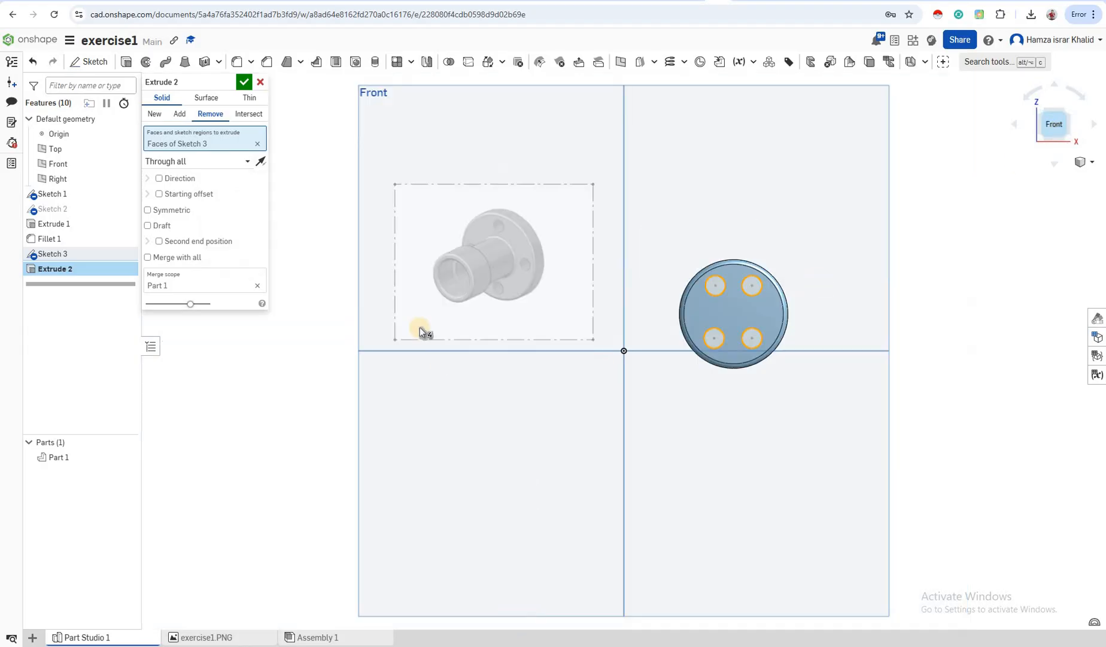
# Commit the bolt-hole cut and sketch a centred 0.408-diameter circle on the flange face
pyautogui.click(89, 64)
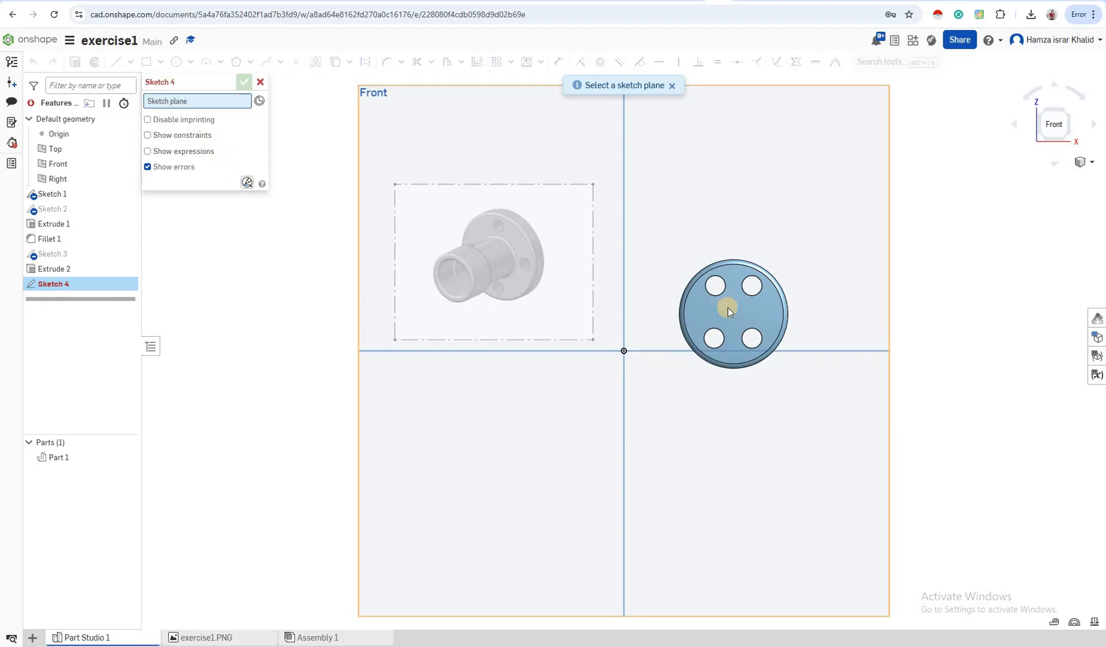
pyautogui.click(724, 291)
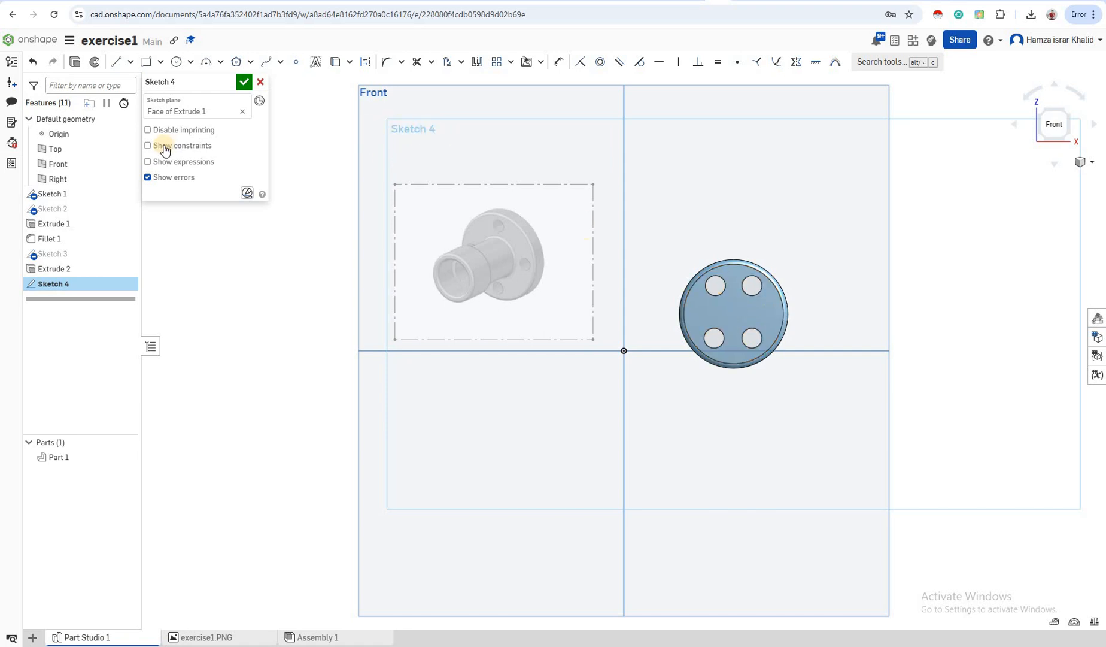
pyautogui.click(176, 61)
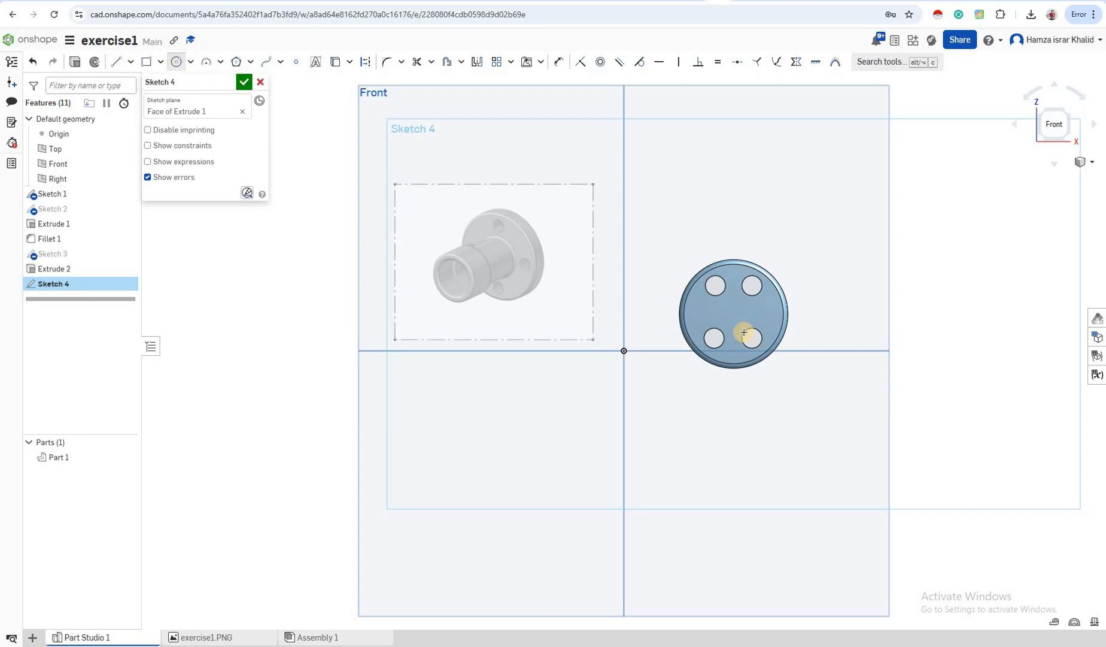
pyautogui.scroll(3, 740, 333)
pyautogui.scroll(2, 713, 268)
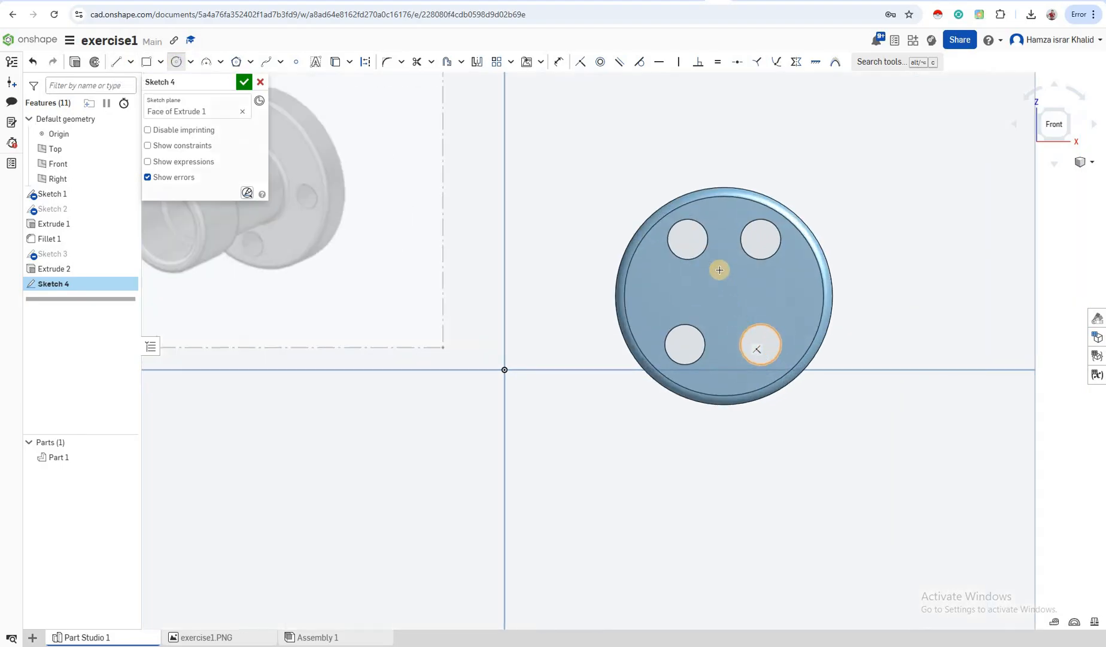
pyautogui.click(720, 281)
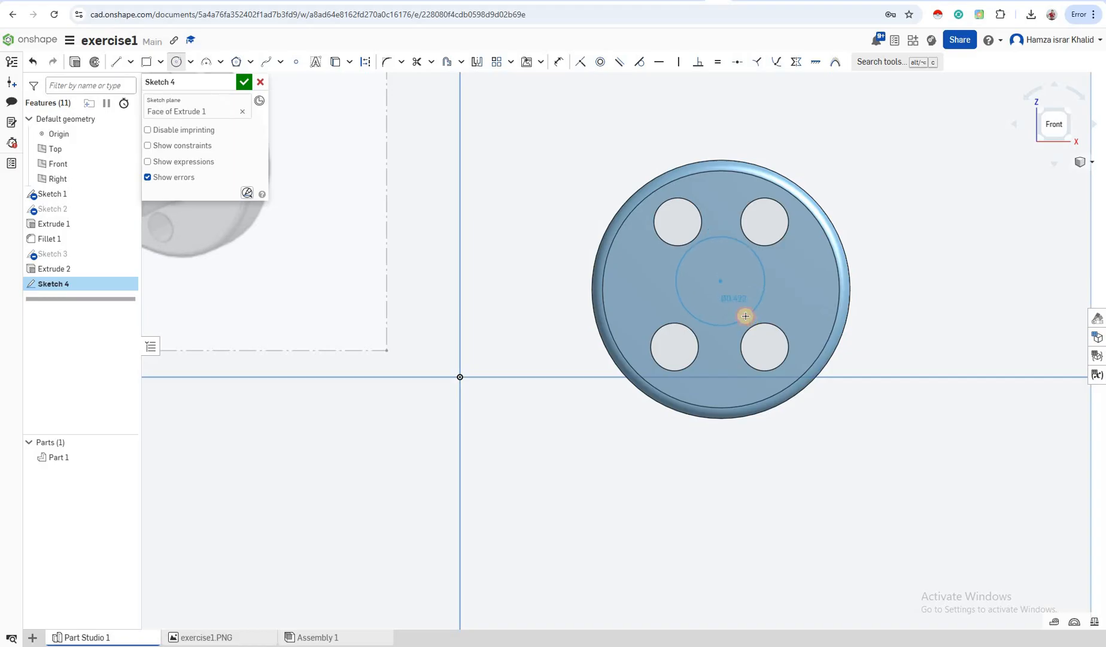
pyautogui.click(744, 316)
pyautogui.scroll(-3, 341, 281)
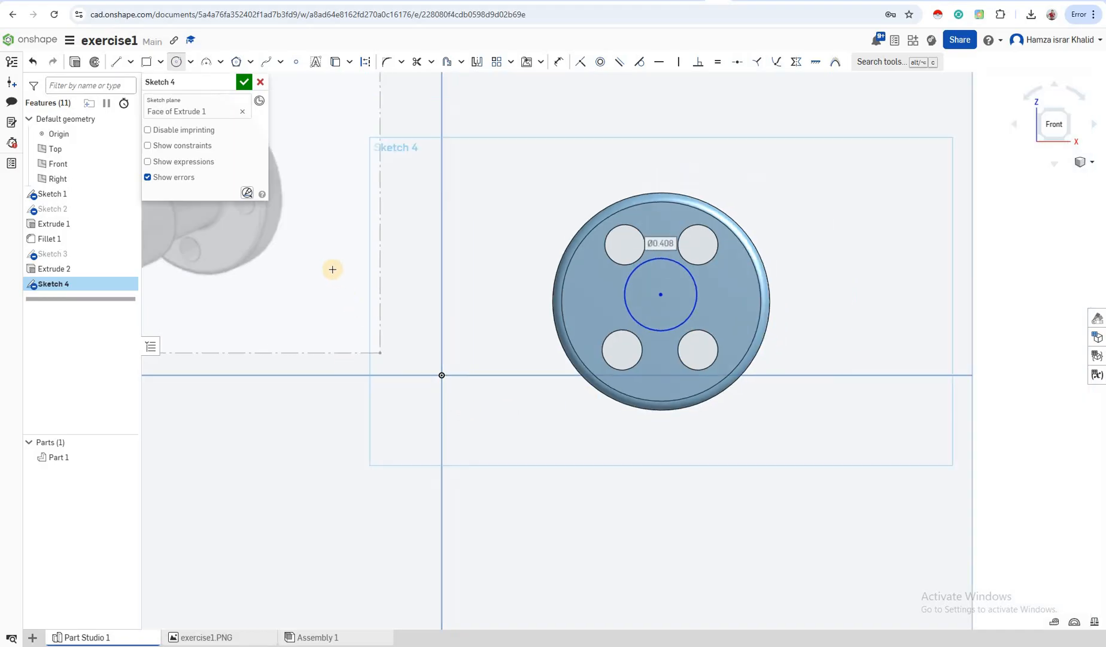
pyautogui.scroll(-4, 332, 270)
pyautogui.scroll(4, 524, 349)
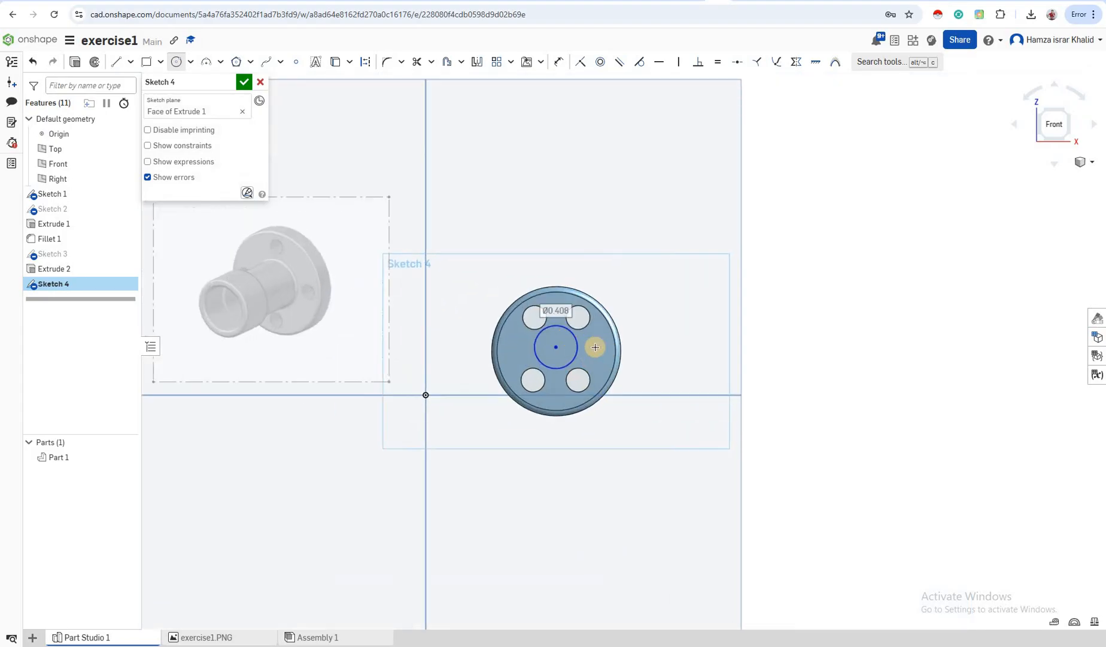
pyautogui.scroll(3, 634, 376)
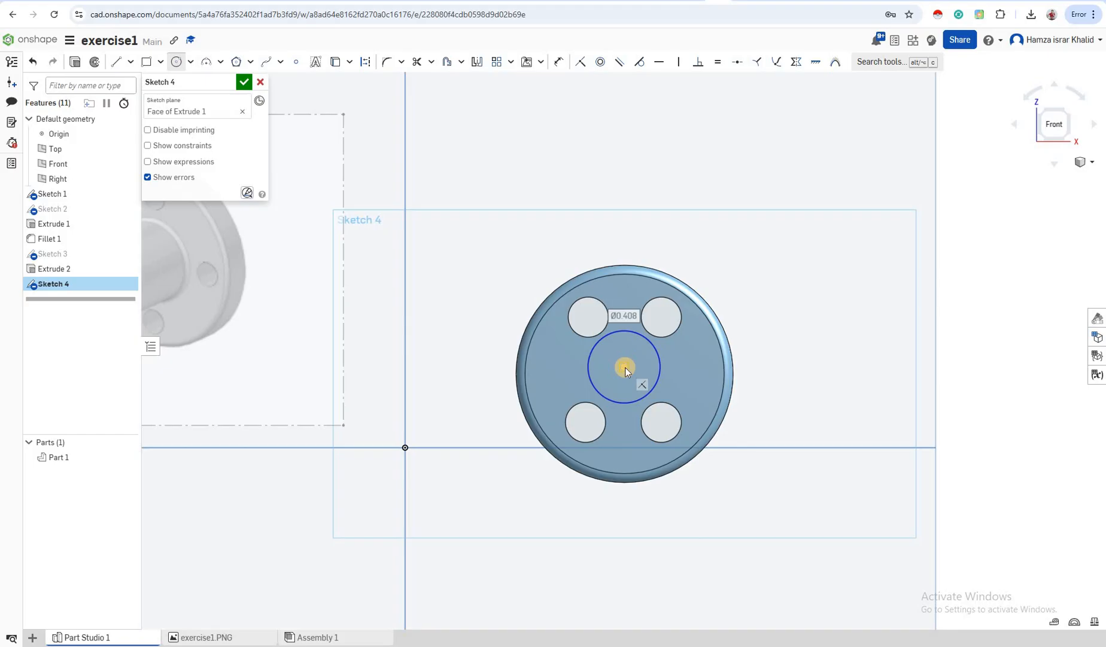
# Exit the circle tool and orbit to an angled 3D view of the part
pyautogui.press('Escape')
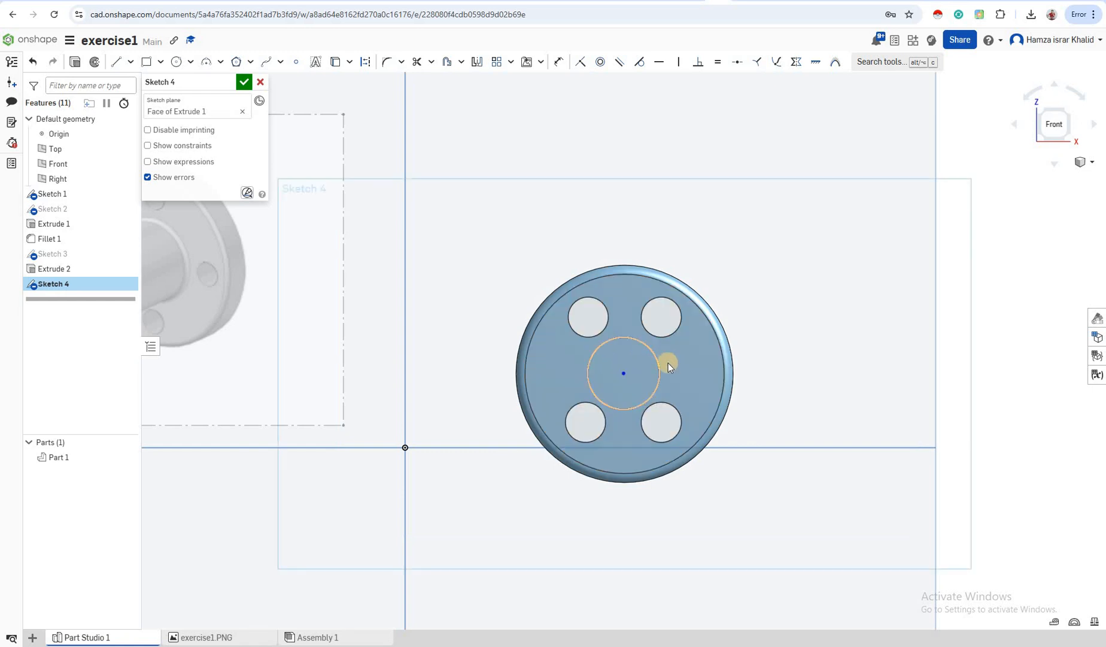
pyautogui.scroll(-1, 668, 363)
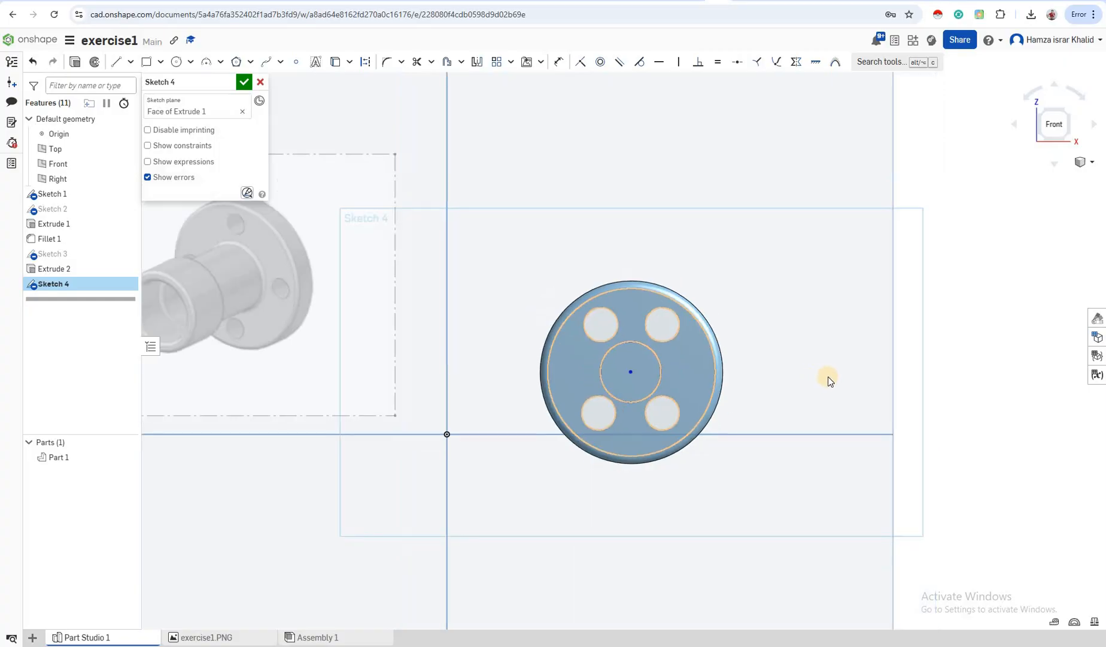
pyautogui.scroll(-3, 820, 374)
pyautogui.moveTo(794, 367); pyautogui.dragTo(424, 328, button='right')
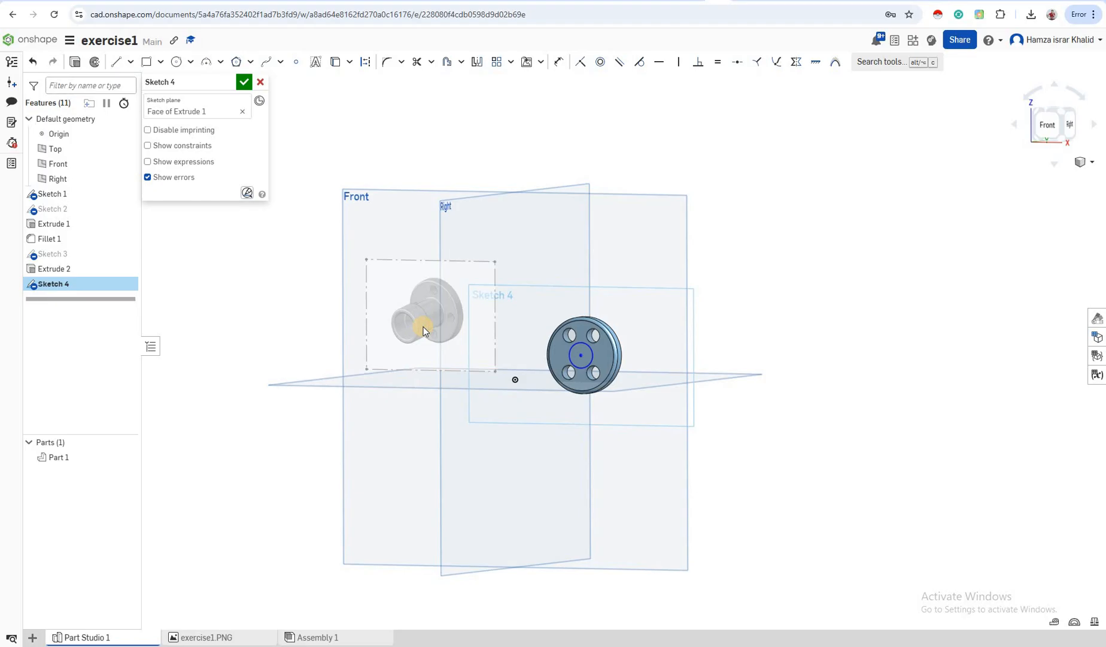
# Extrude Sketch 4's centre circle 1 in blind as added material for the boss
pyautogui.click(74, 63)
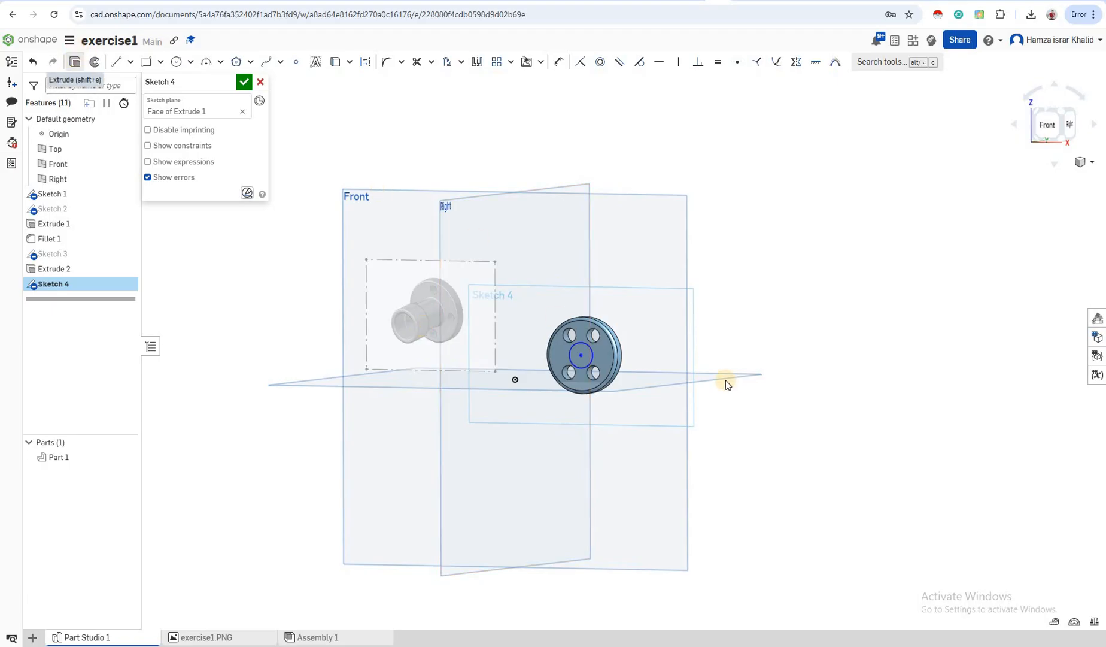
pyautogui.click(597, 364)
pyautogui.hotkey('shift', 'e')
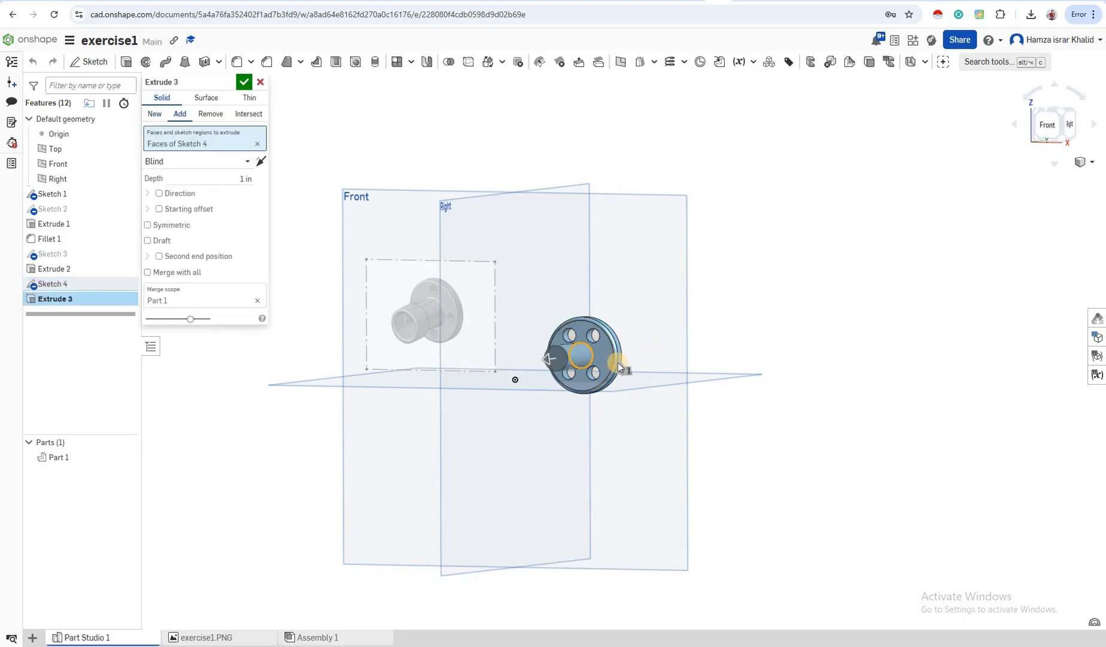
pyautogui.scroll(2, 618, 362)
pyautogui.scroll(3, 604, 365)
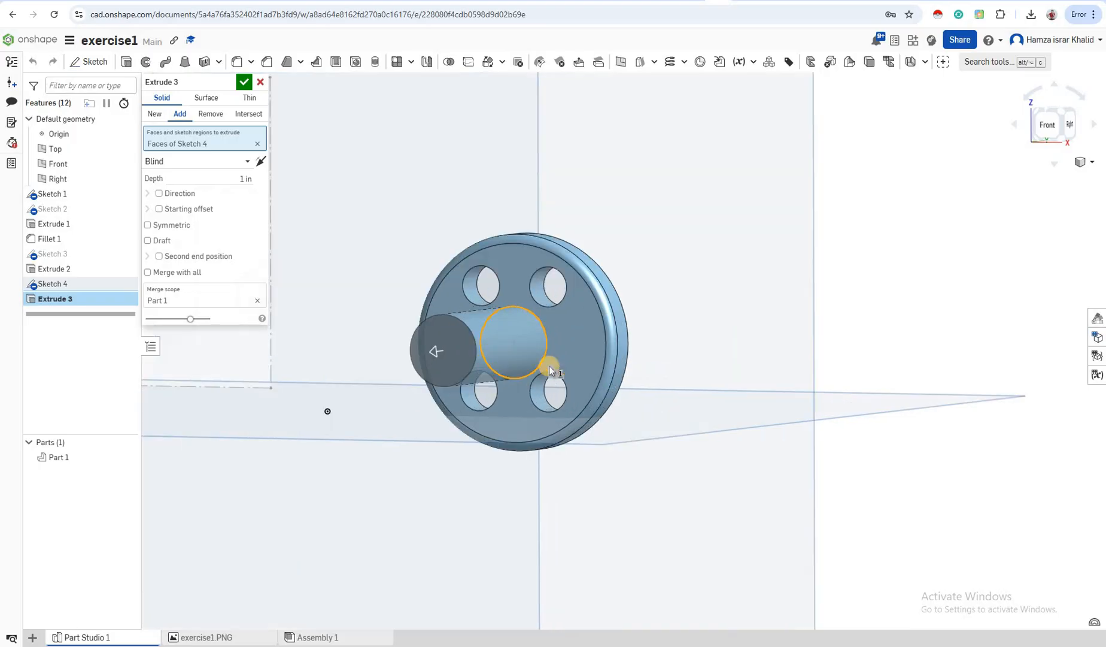
pyautogui.scroll(3, 549, 366)
pyautogui.scroll(-2, 549, 366)
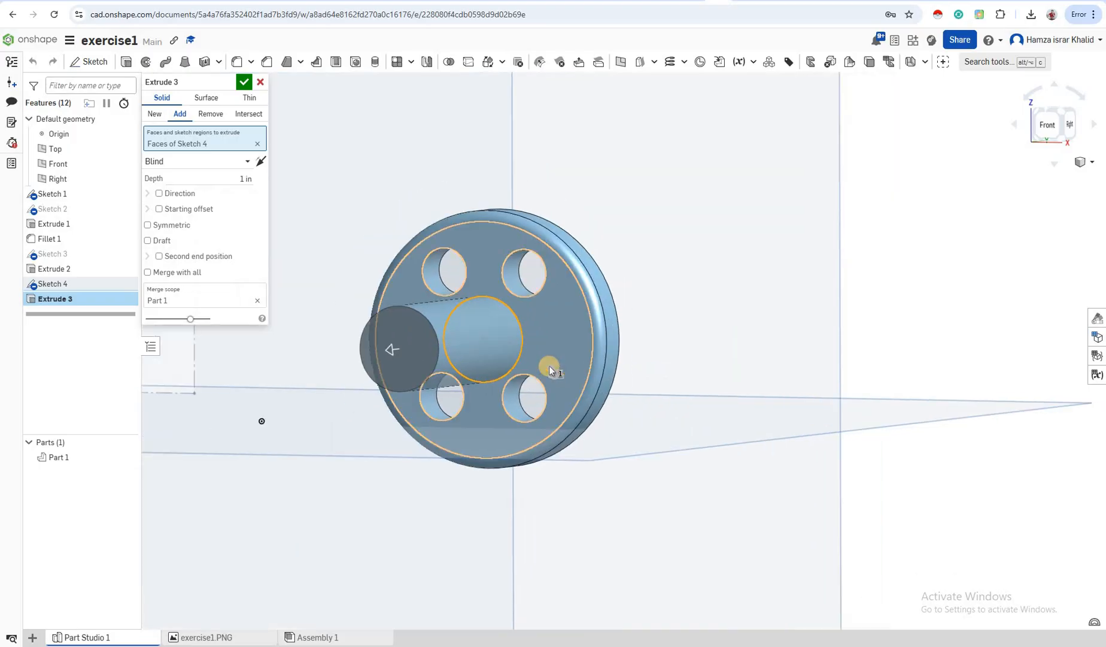
pyautogui.scroll(-1, 534, 367)
pyautogui.scroll(-5, 436, 339)
pyautogui.scroll(-3, 436, 338)
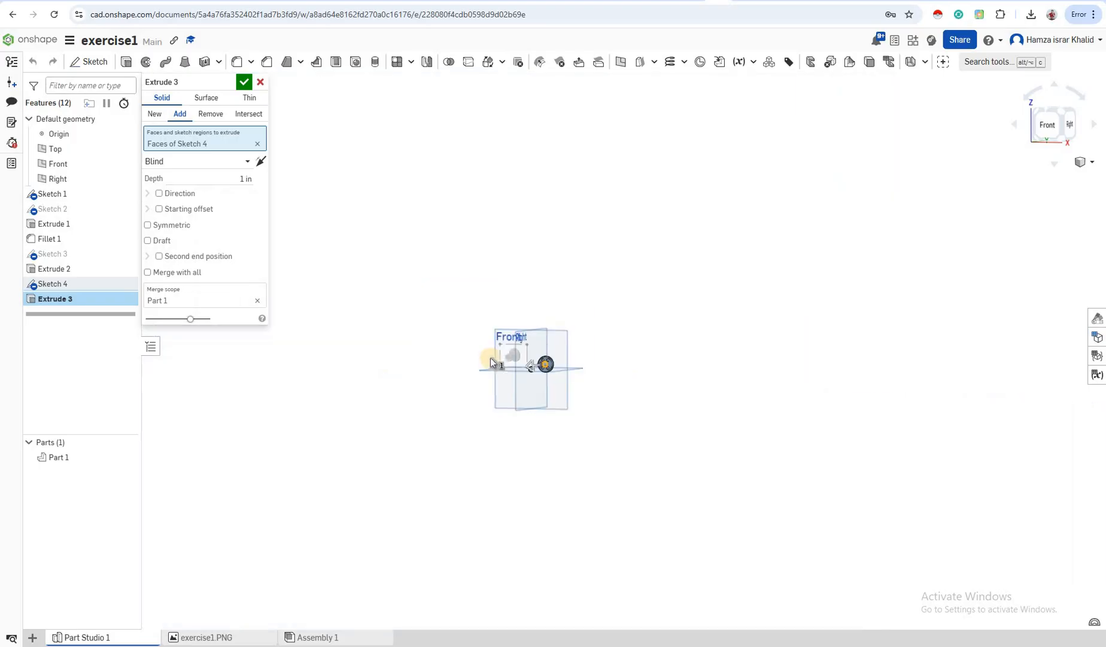
pyautogui.click(1045, 127)
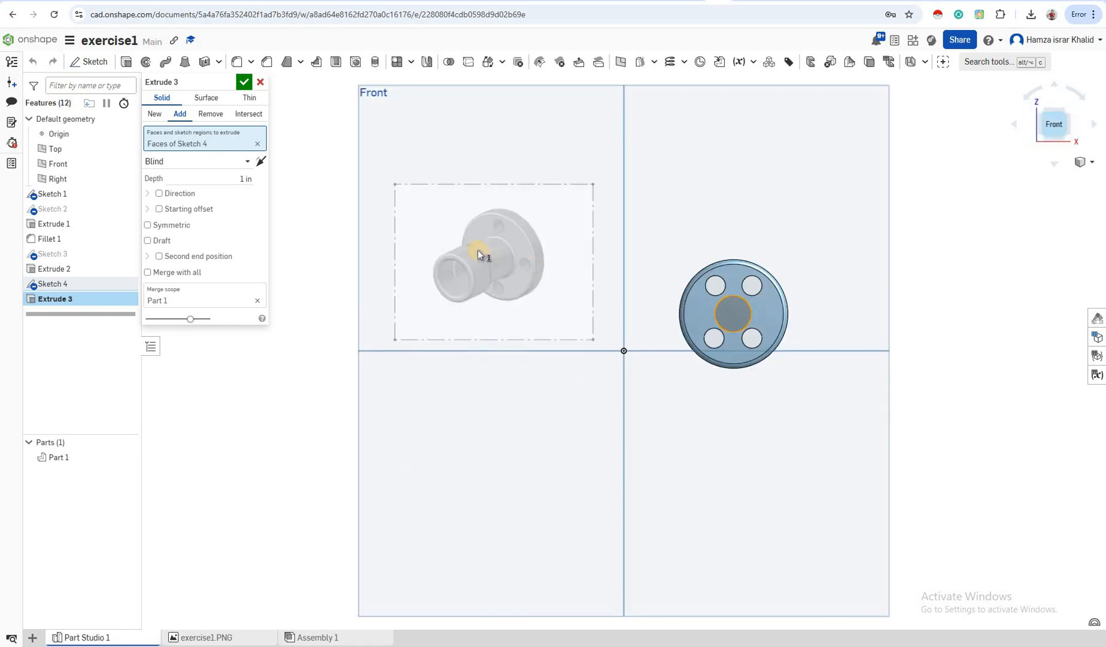
pyautogui.press('Return')
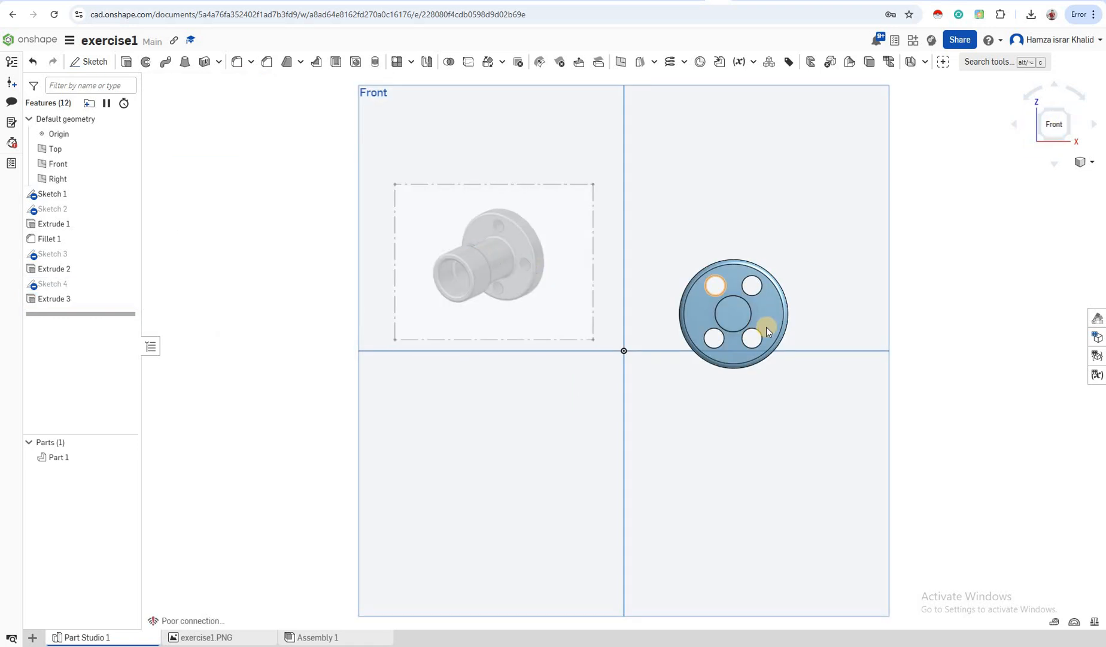
# Select the boss's circular end face and start a new sketch on it
pyautogui.scroll(1, 767, 327)
pyautogui.scroll(3, 732, 320)
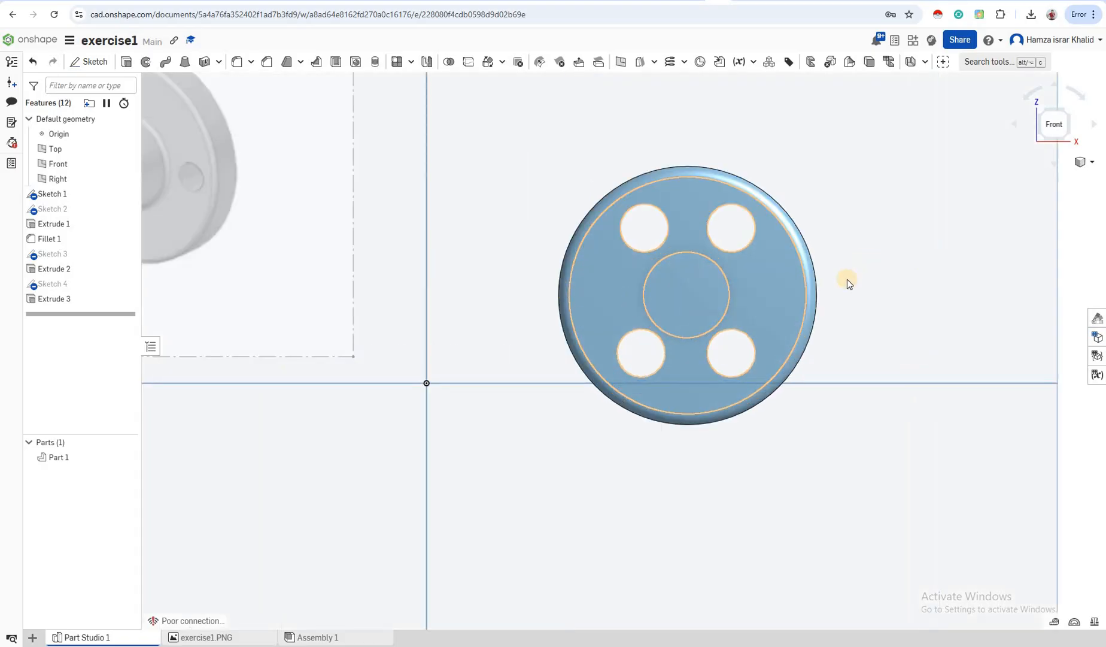
pyautogui.click(676, 291)
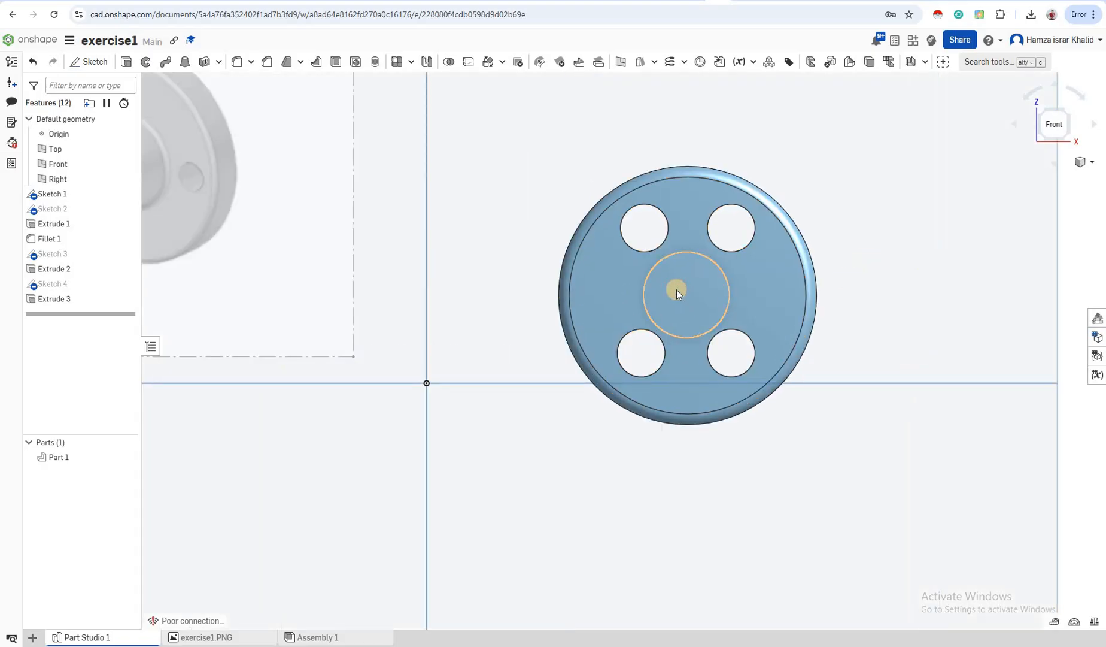
pyautogui.click(677, 289)
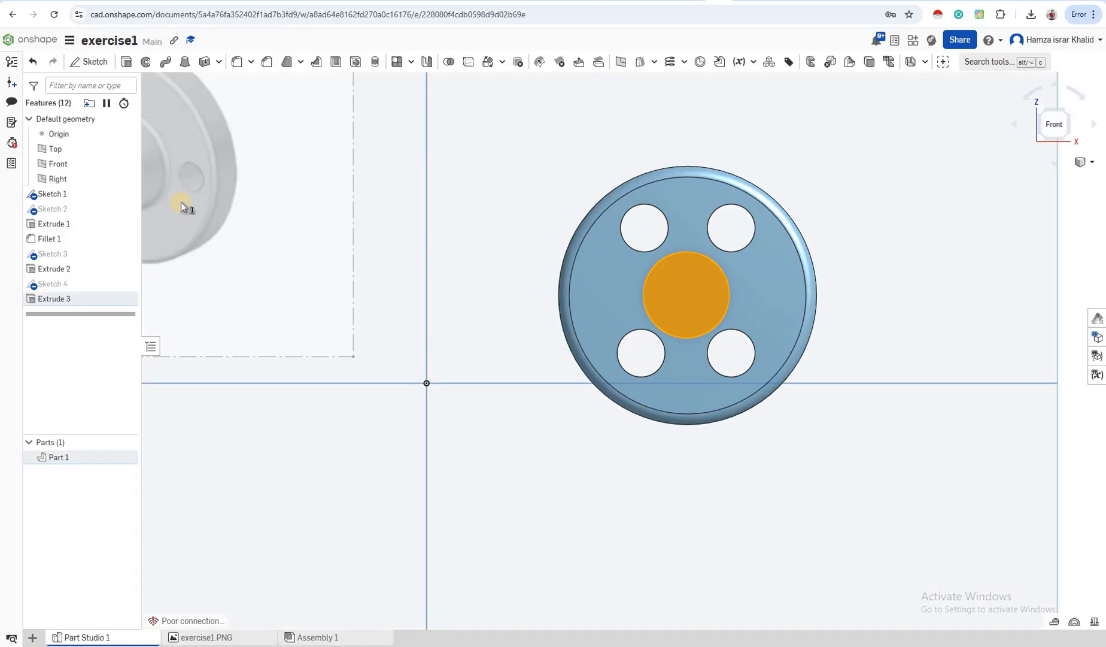
pyautogui.click(99, 62)
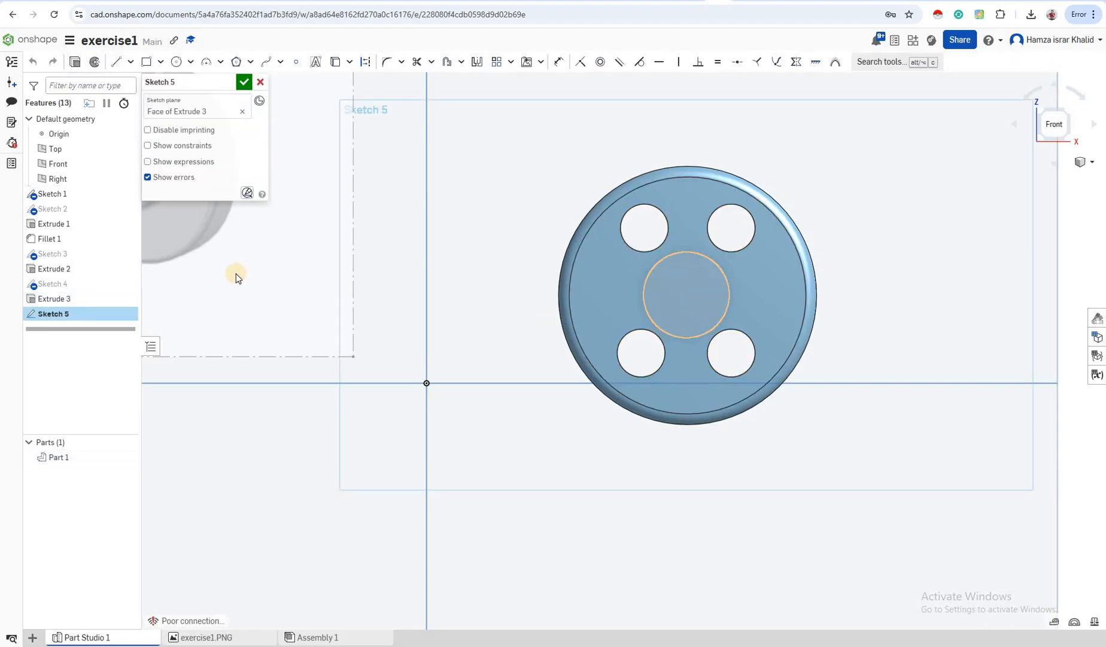
# Draw a centred Ø0.526 circle on the boss end and accept Sketch 5
pyautogui.scroll(-5, 180, 245)
pyautogui.scroll(-1, 164, 279)
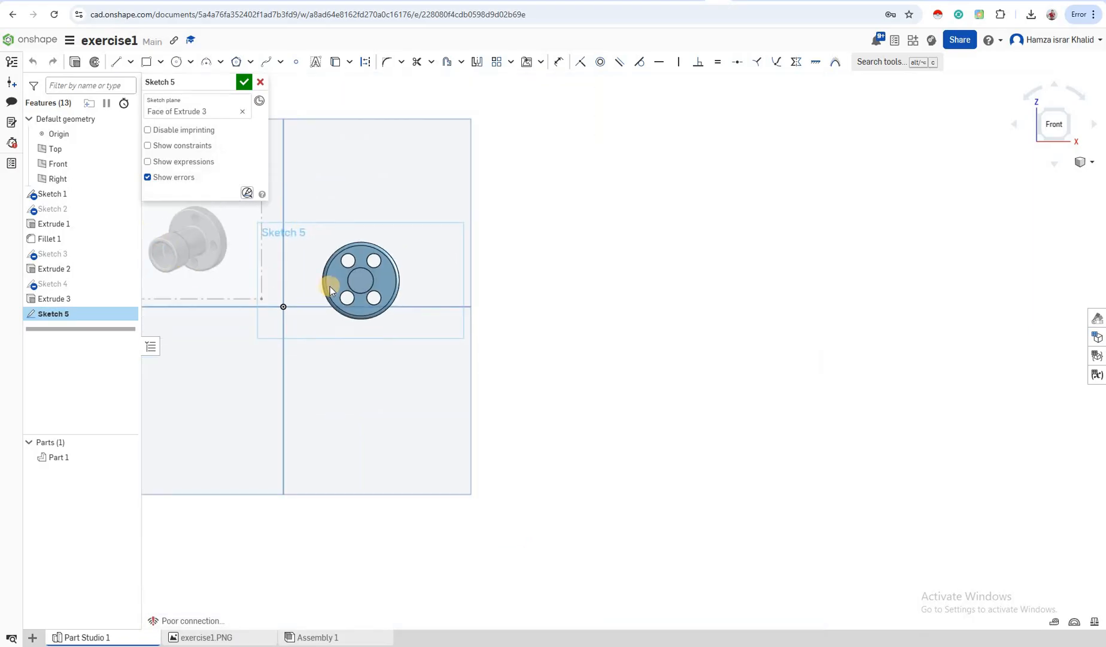
pyautogui.scroll(5, 339, 284)
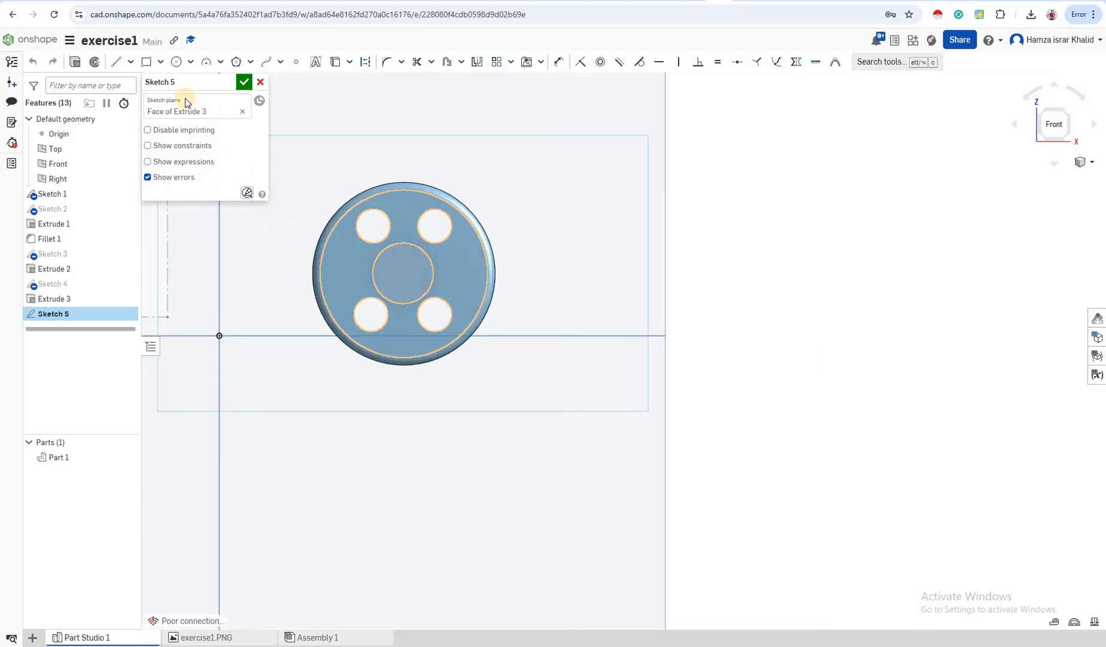
pyautogui.click(174, 63)
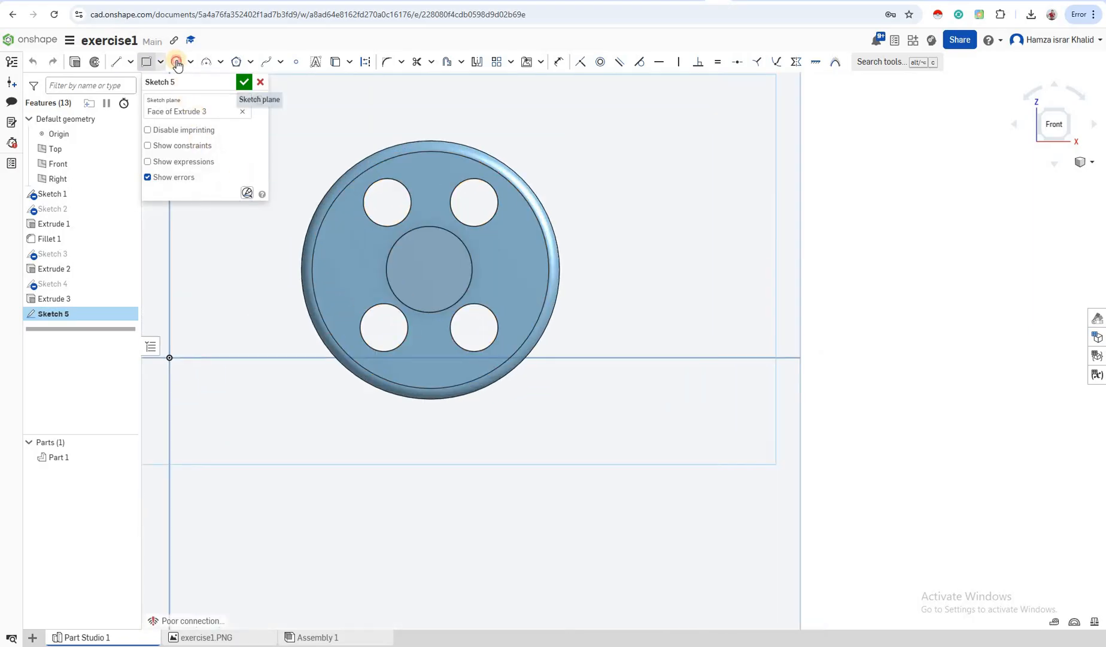
pyautogui.click(427, 267)
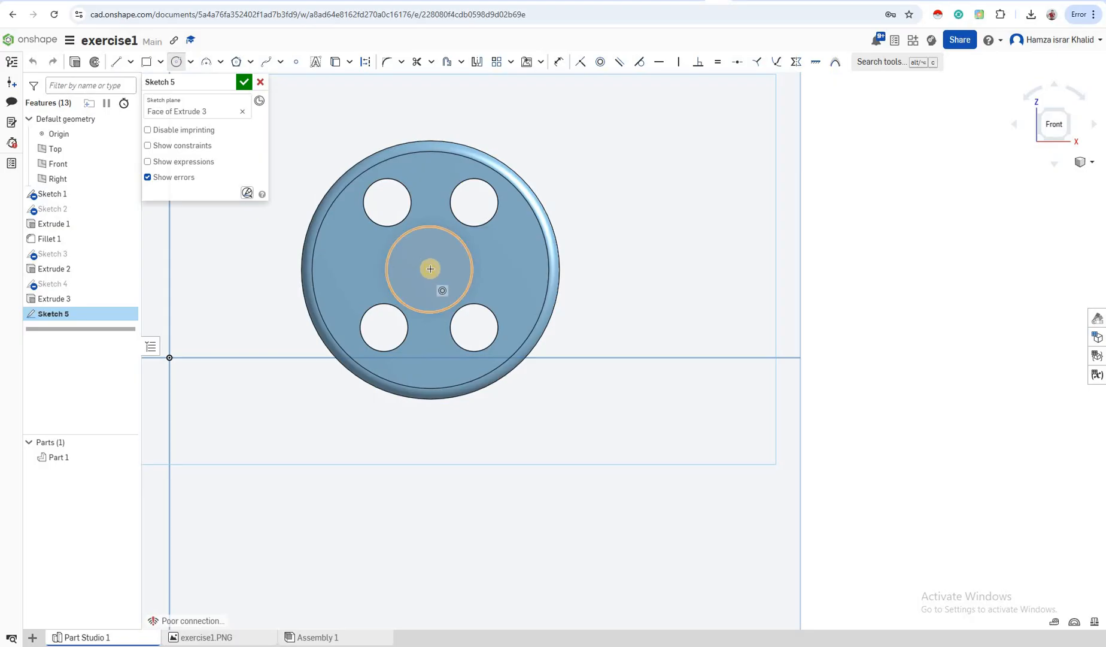
pyautogui.click(465, 306)
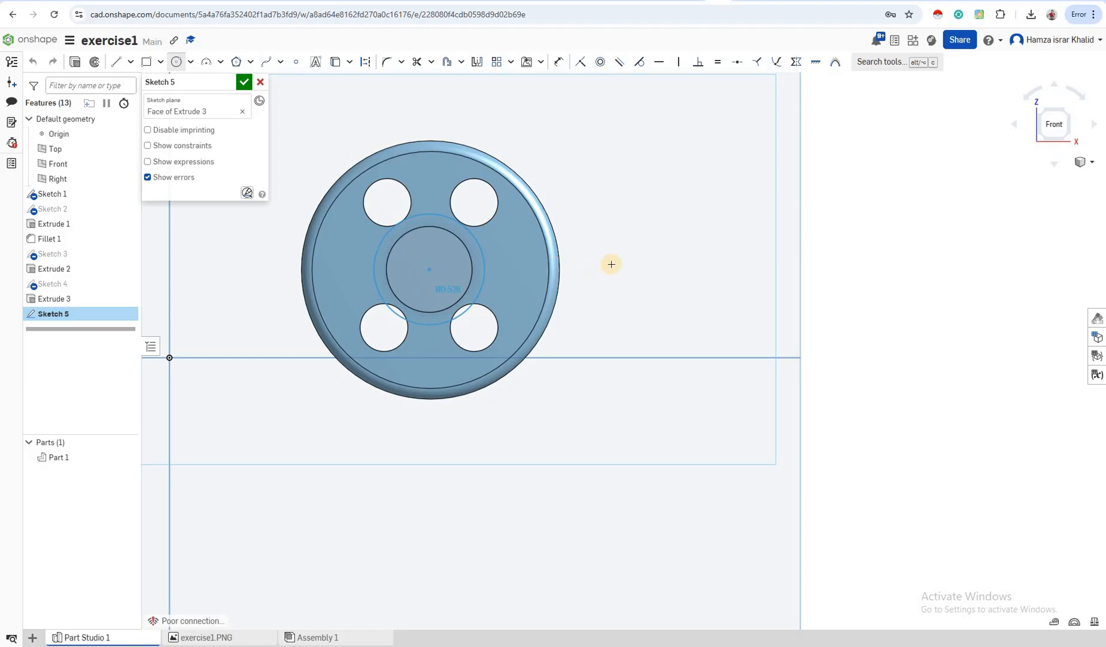
pyautogui.moveTo(702, 218); pyautogui.dragTo(628, 239, button='right')
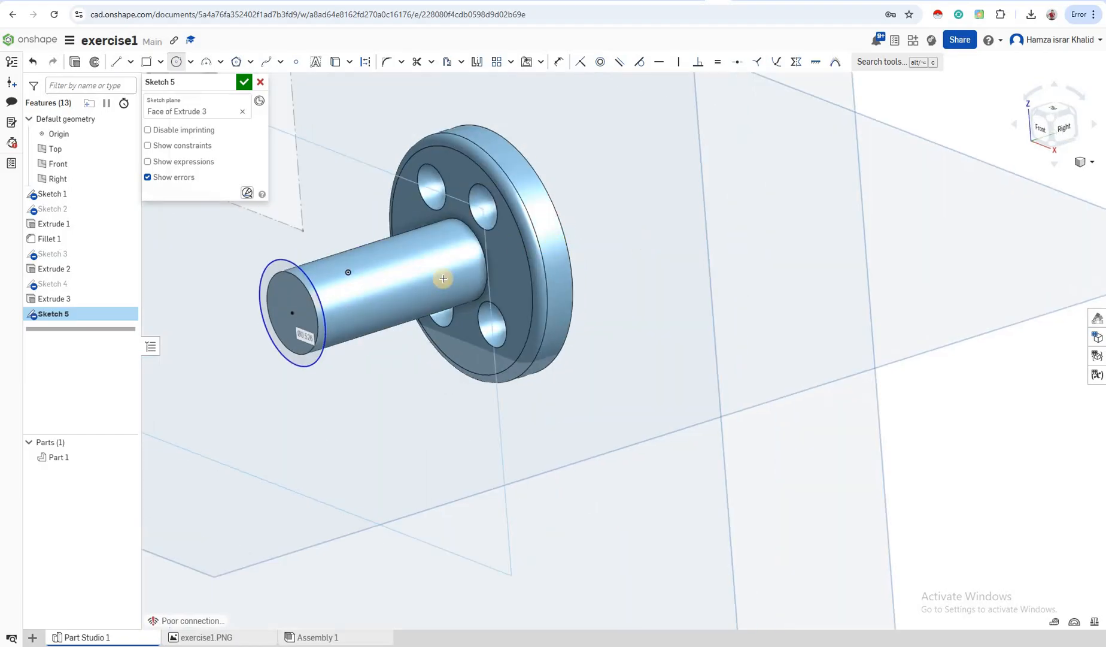
pyautogui.click(243, 81)
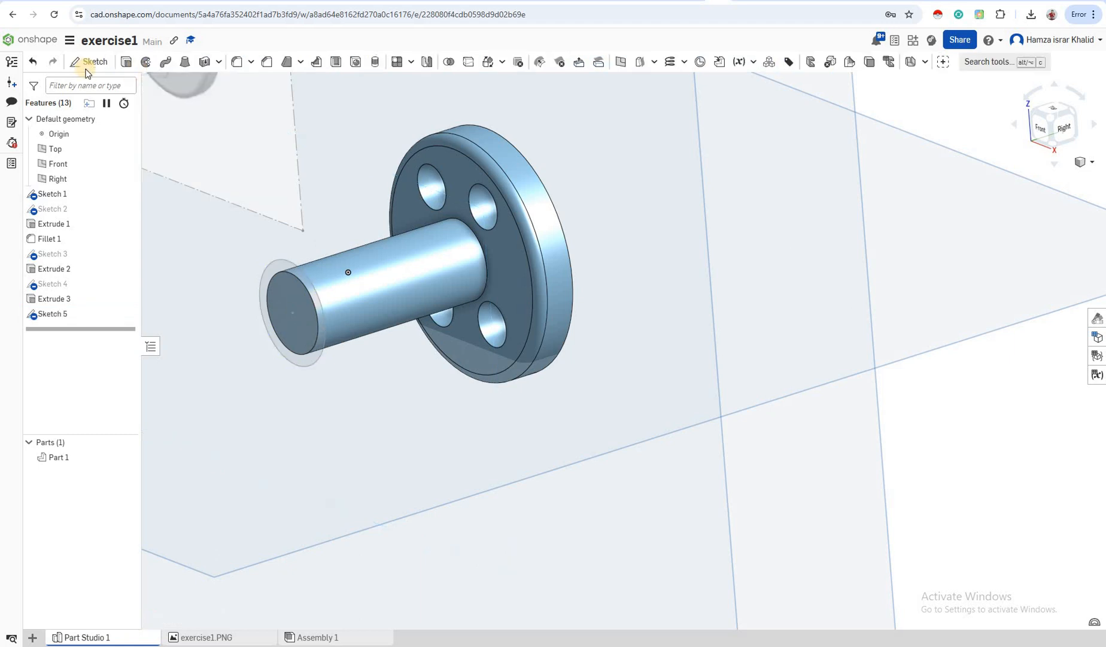
# Discard the empty Sketch 6 and extrude Sketch 5's circle 0.2 in blind onto the boss end
pyautogui.click(96, 62)
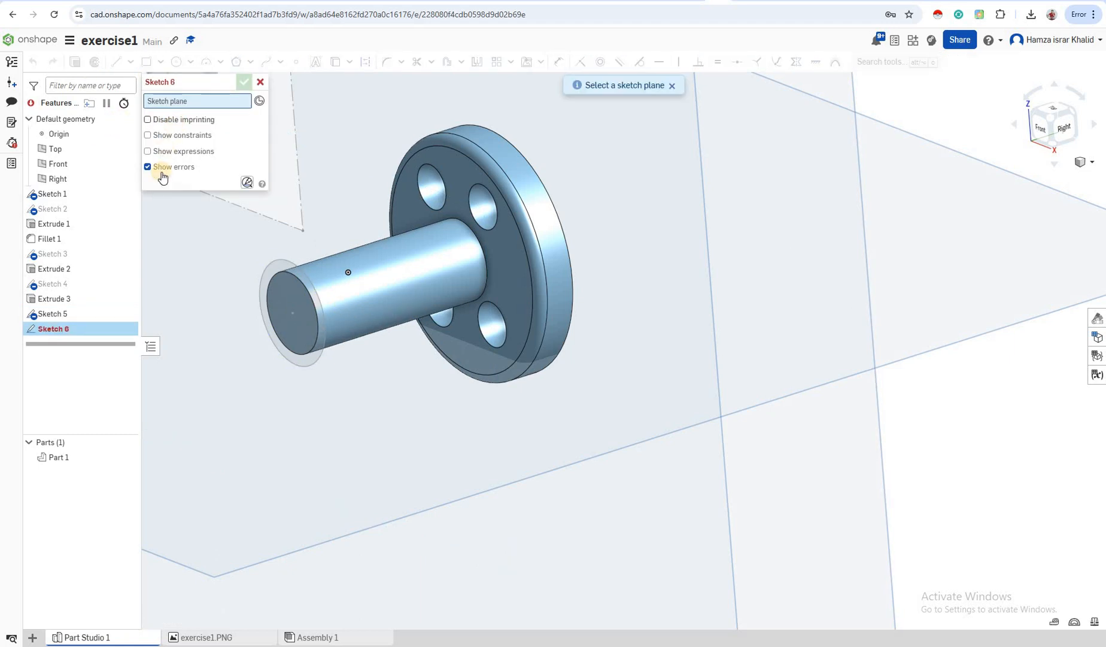
pyautogui.click(263, 82)
pyautogui.click(64, 313)
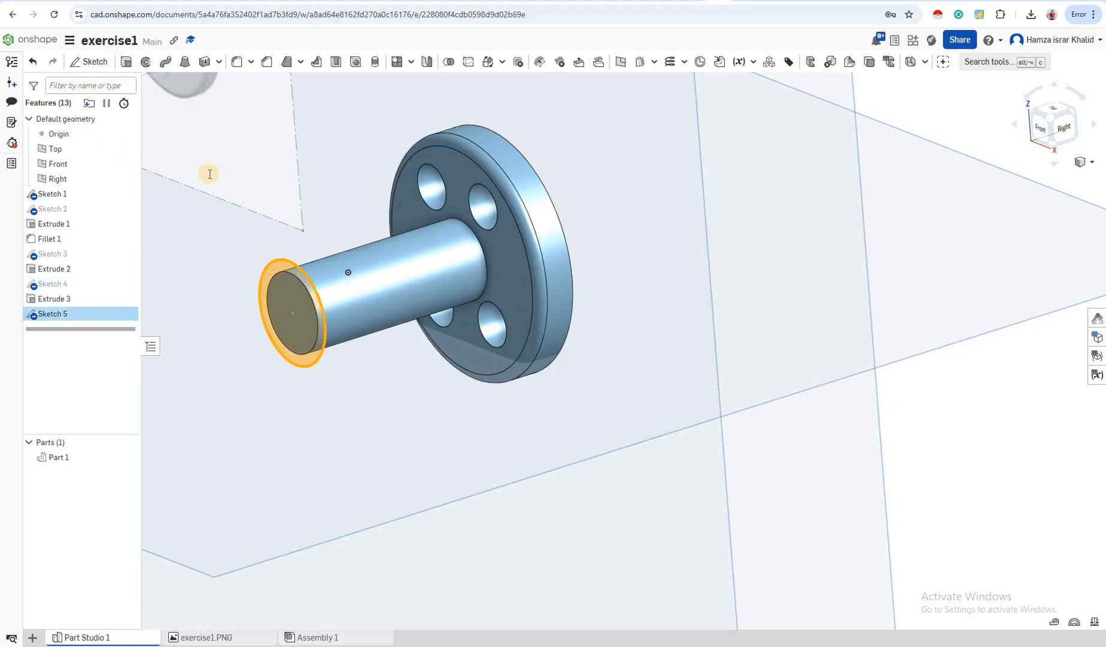
pyautogui.hotkey('shift', 'e')
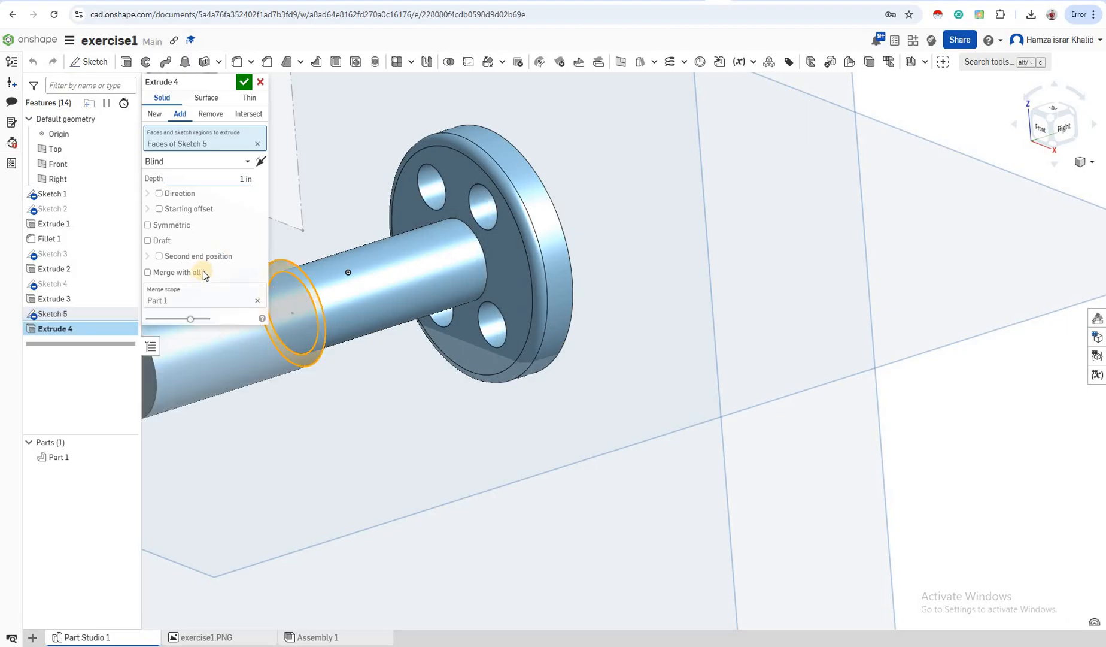
pyautogui.click(238, 179)
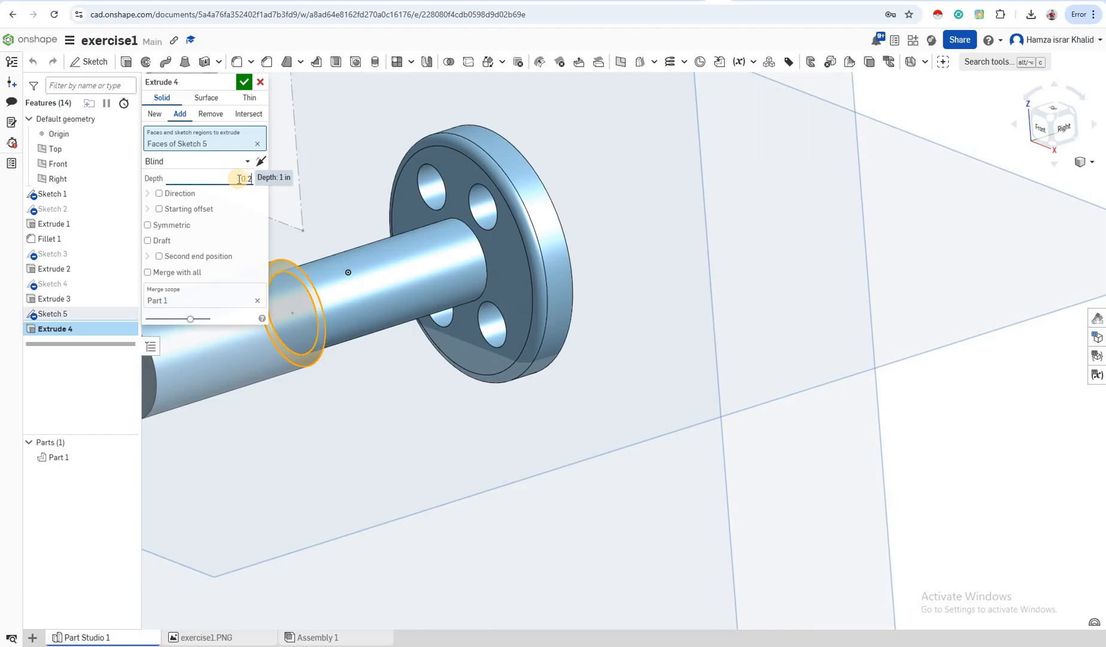
pyautogui.press('Return')
pyautogui.moveTo(413, 395); pyautogui.dragTo(366, 258, button='right')
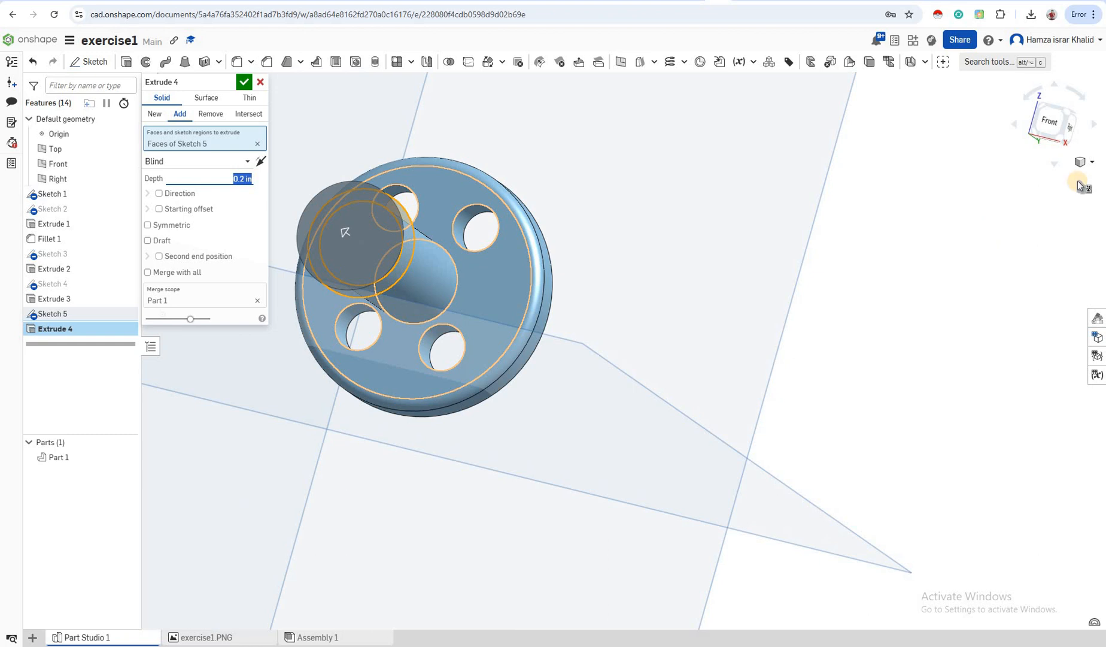
pyautogui.click(1055, 121)
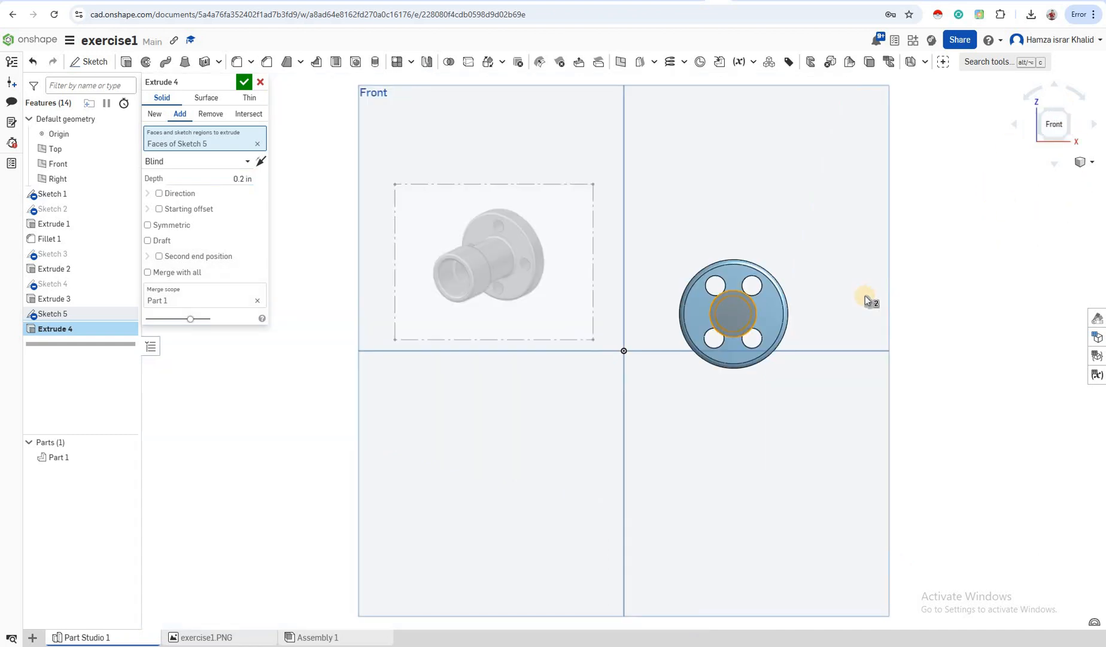
pyautogui.scroll(5, 865, 294)
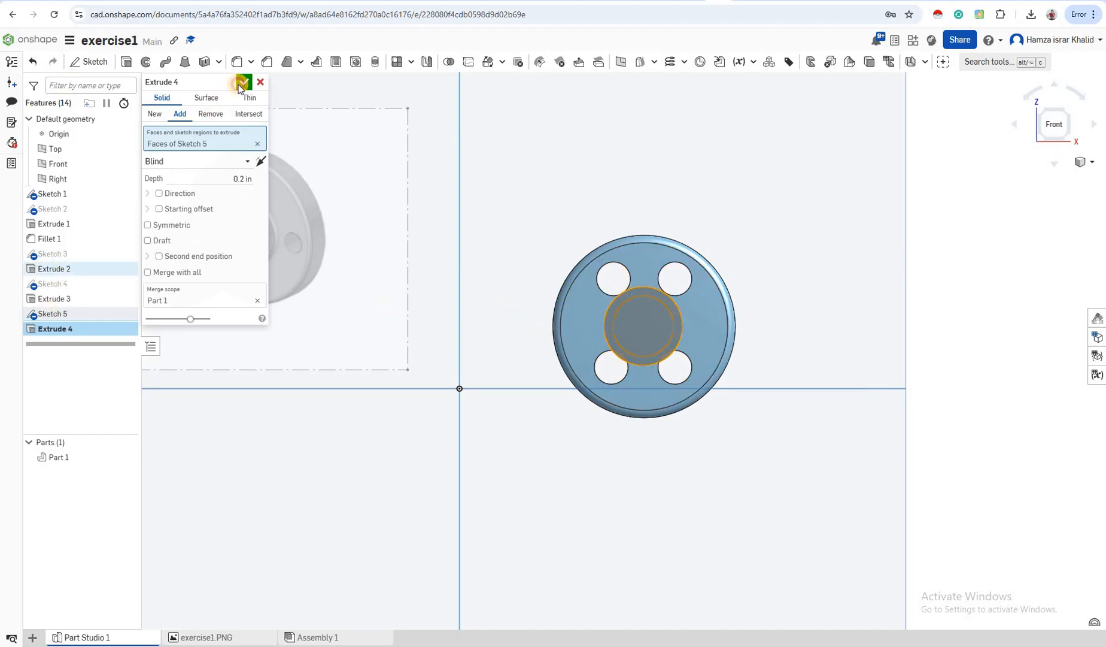
# Edit Sketch 5 and dimension its circle to a 0.6 in diameter
pyautogui.rightClick(69, 318)
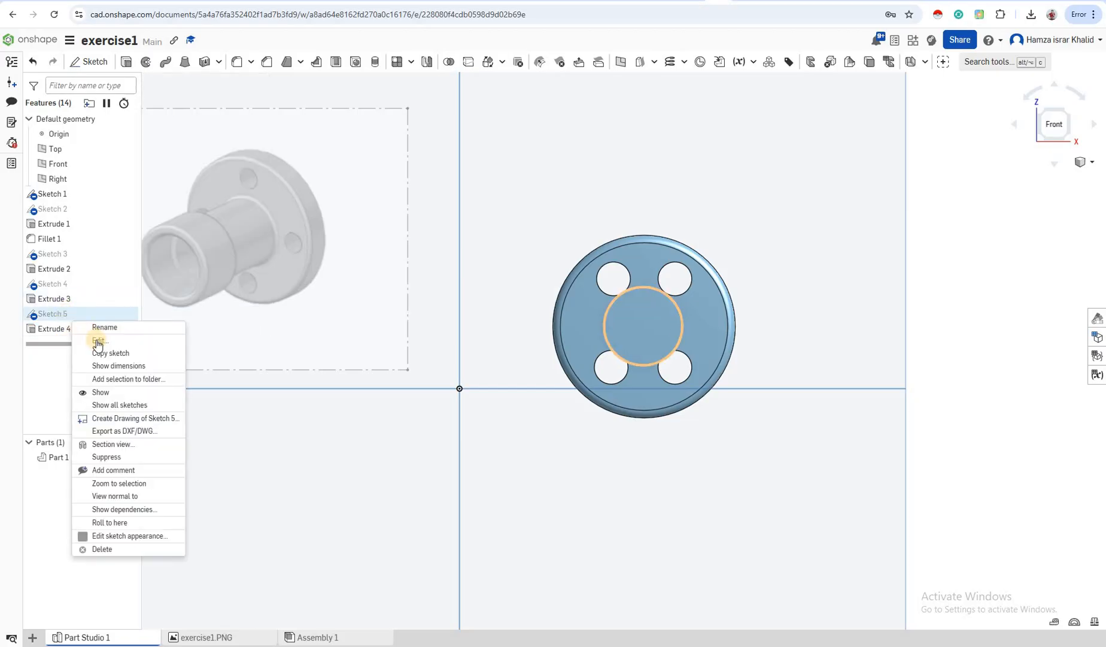
pyautogui.click(97, 340)
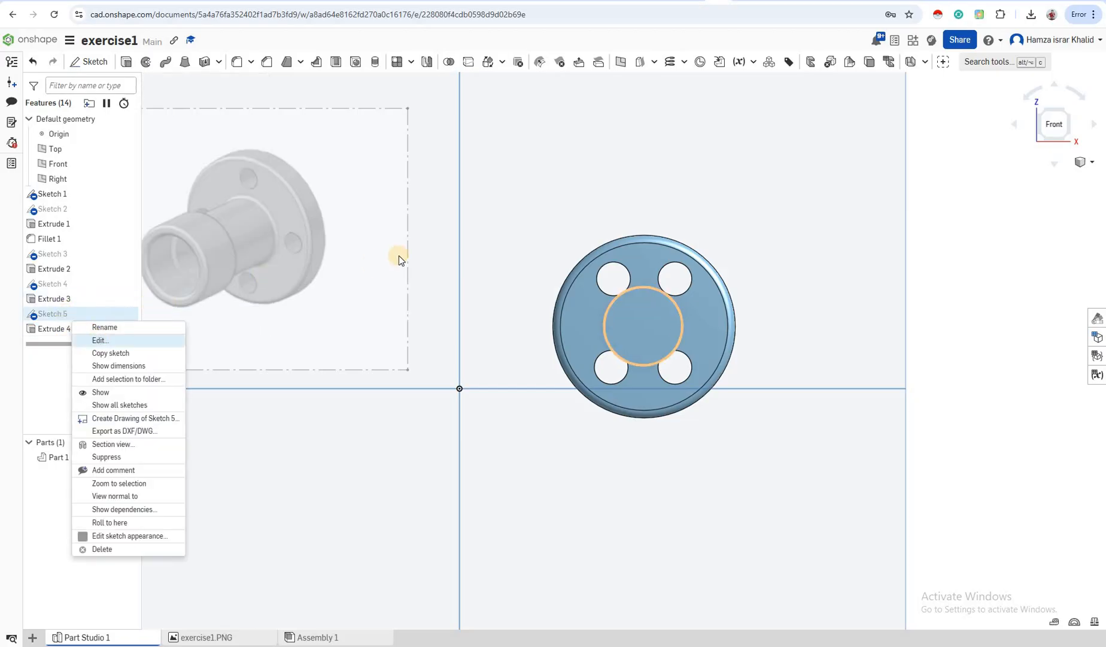
pyautogui.click(558, 63)
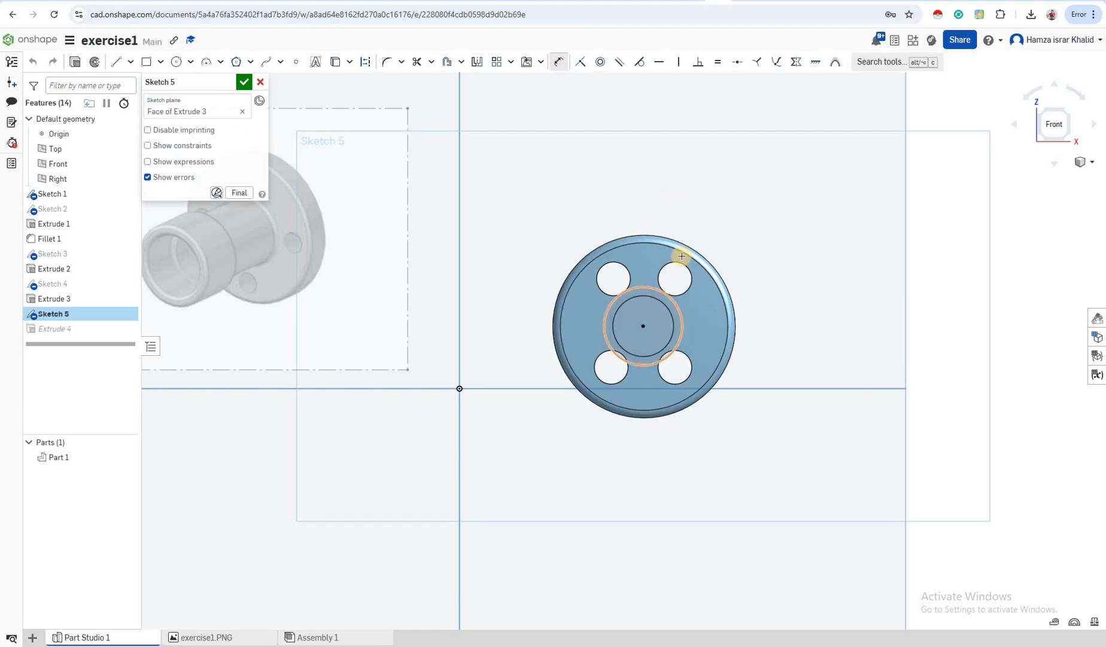
pyautogui.click(676, 300)
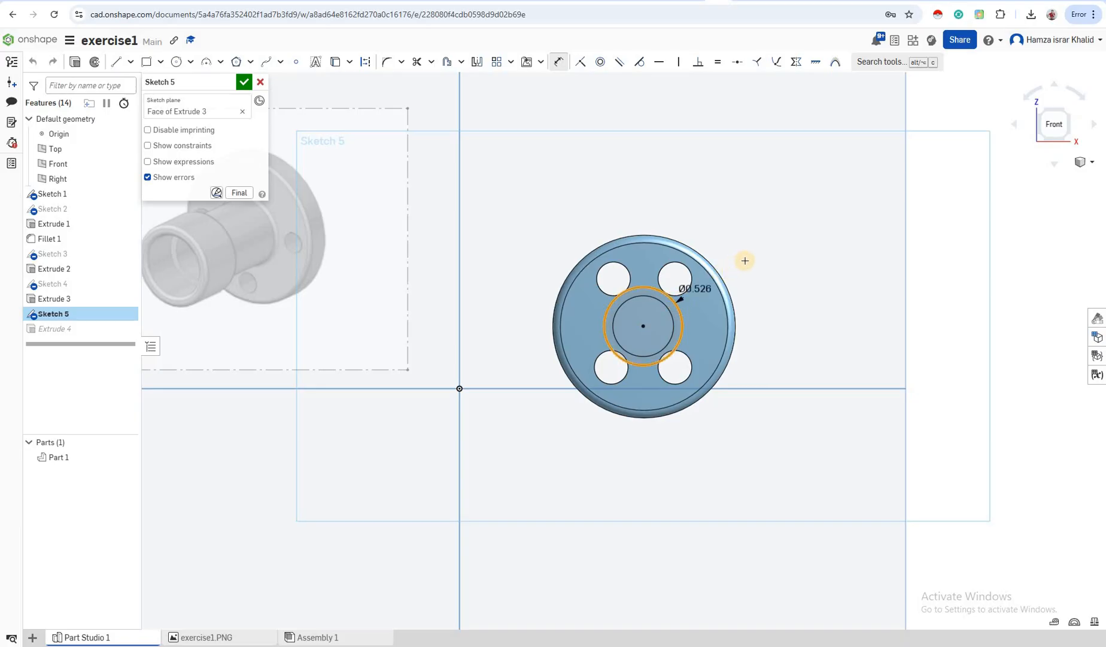
pyautogui.click(745, 259)
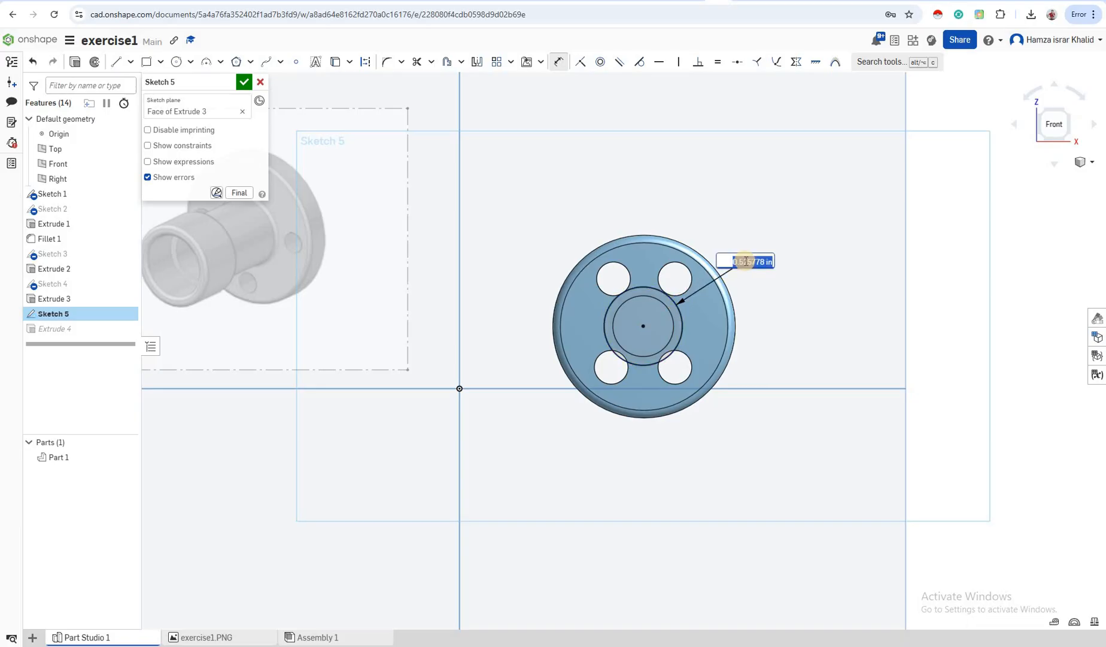
pyautogui.click(745, 261)
pyautogui.moveTo(740, 261); pyautogui.dragTo(764, 266)
pyautogui.write('6')
pyautogui.press('Escape')
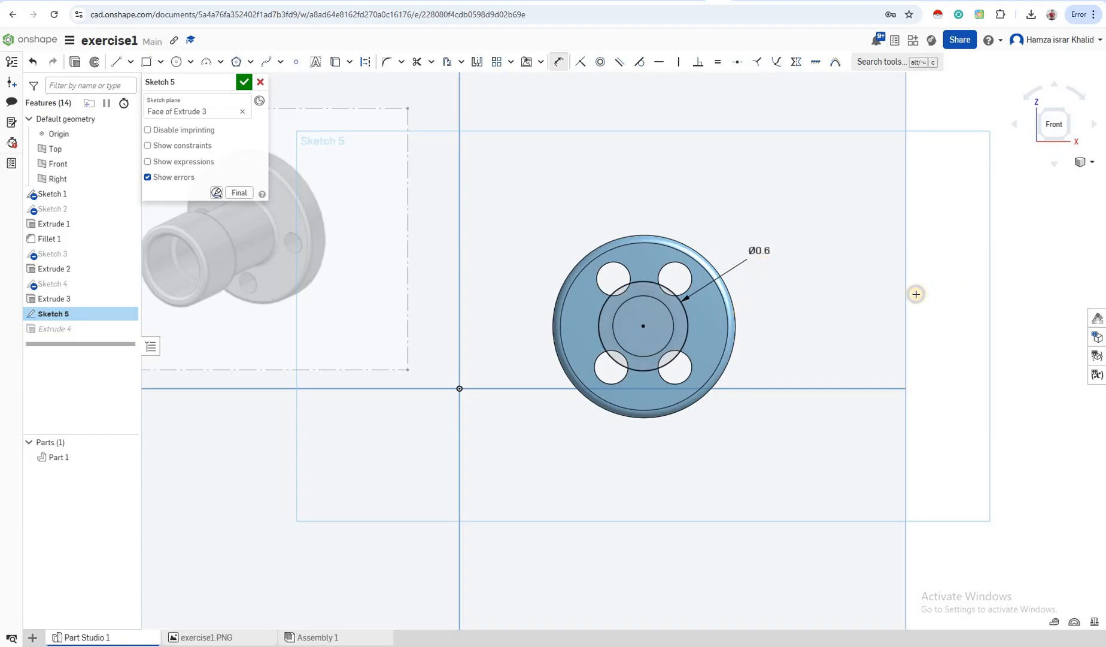
pyautogui.moveTo(915, 294); pyautogui.dragTo(503, 245, button='right')
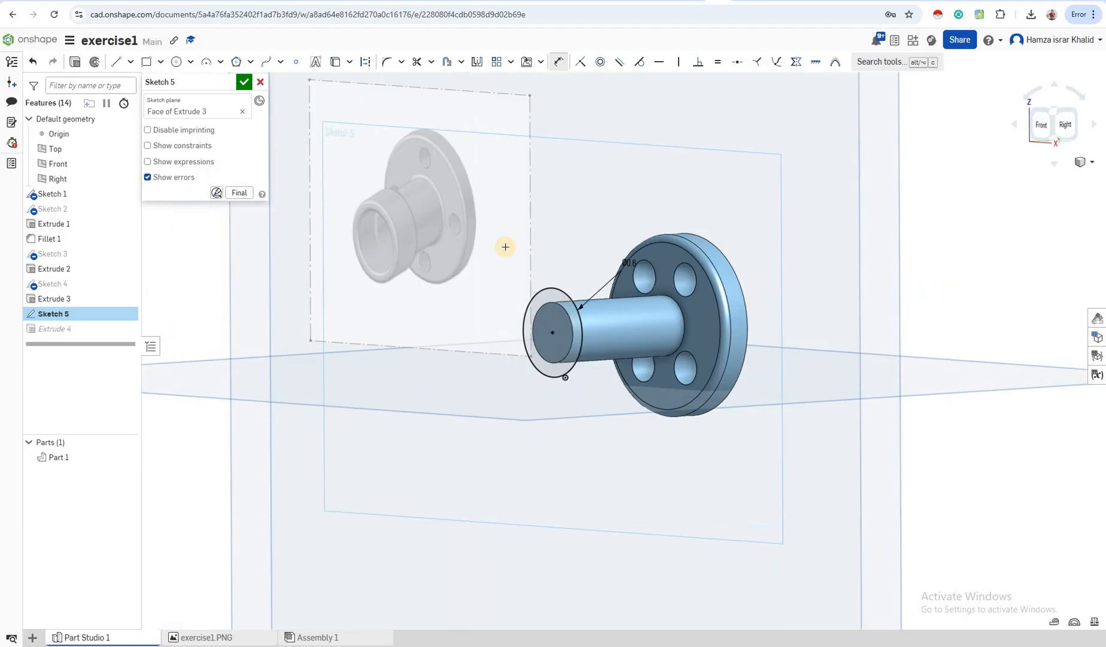
pyautogui.click(242, 82)
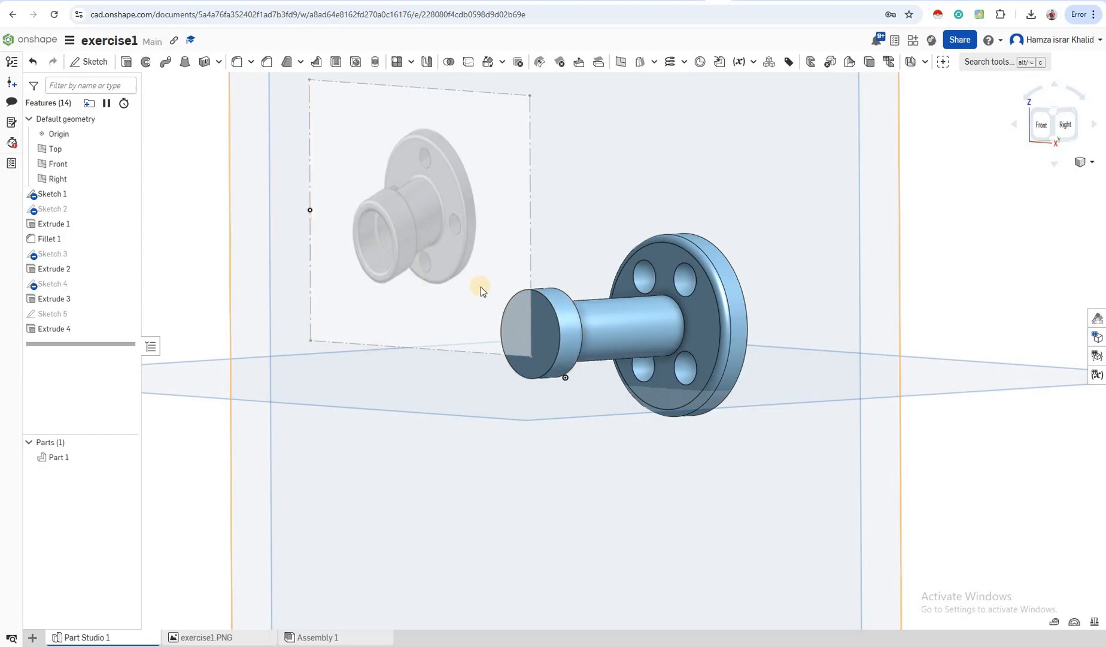
pyautogui.click(626, 325)
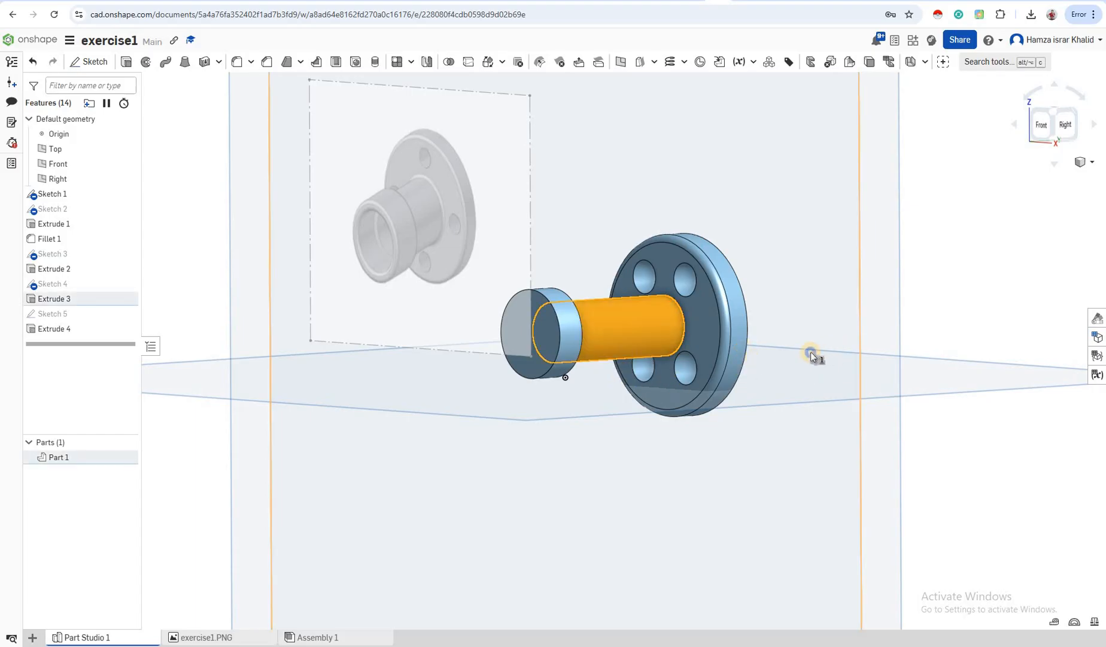
# Reopen Extrude 3 and replace its 1 in depth with 0.8 in
pyautogui.moveTo(811, 353); pyautogui.dragTo(786, 362, button='right')
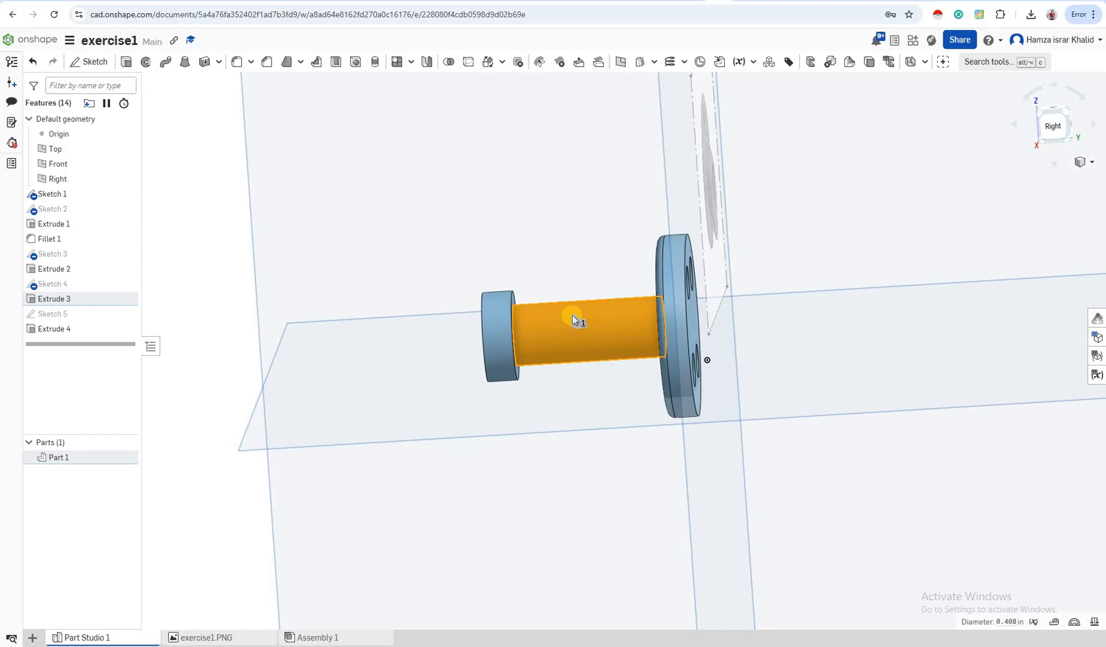
pyautogui.rightClick(54, 301)
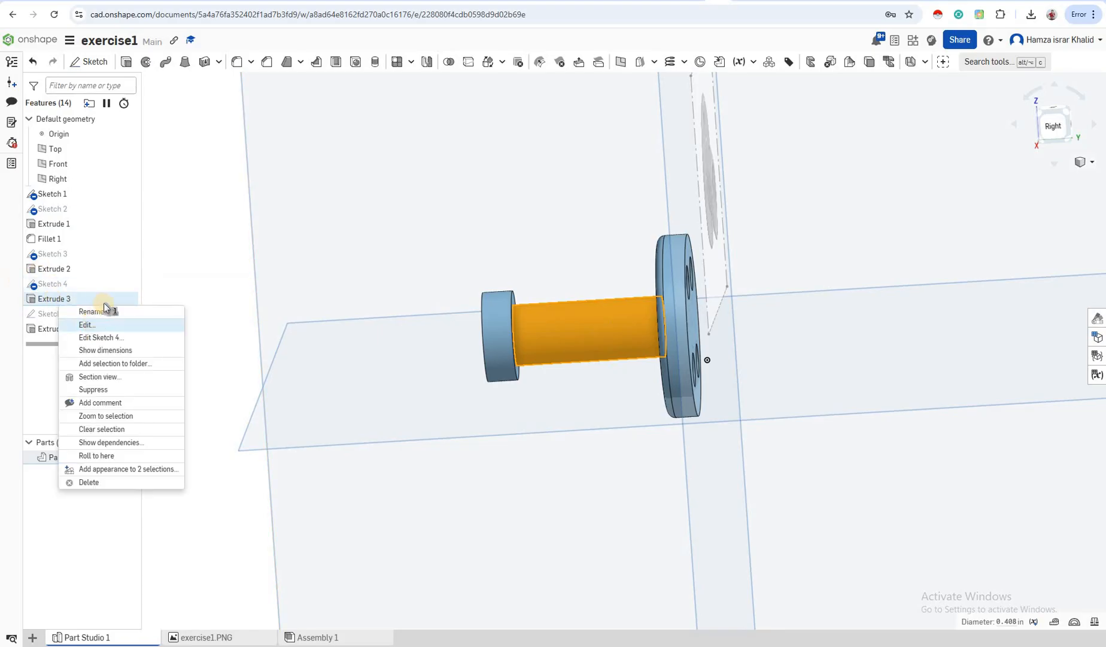
pyautogui.click(88, 325)
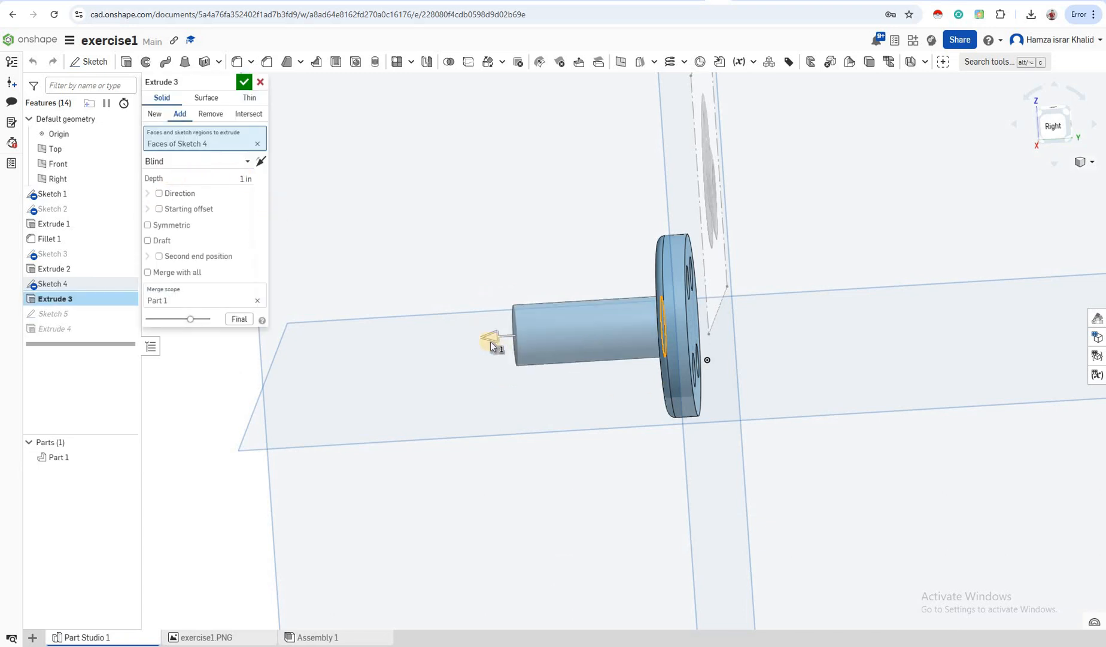
pyautogui.click(237, 177)
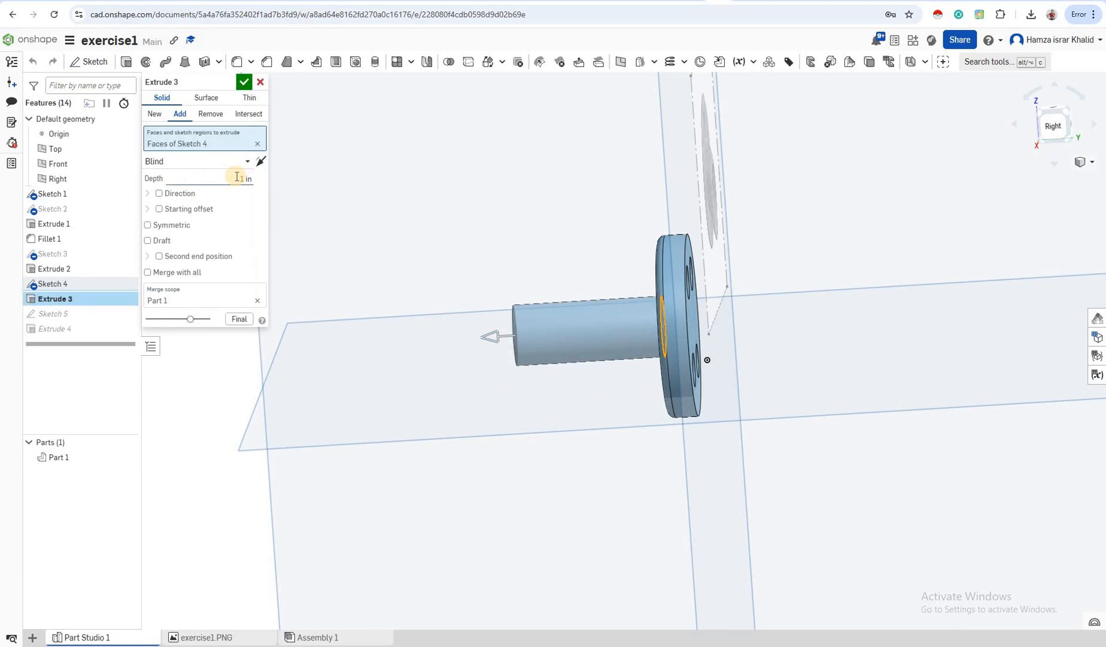
pyautogui.click(237, 177)
pyautogui.write('0.8i')
pyautogui.press('Return')
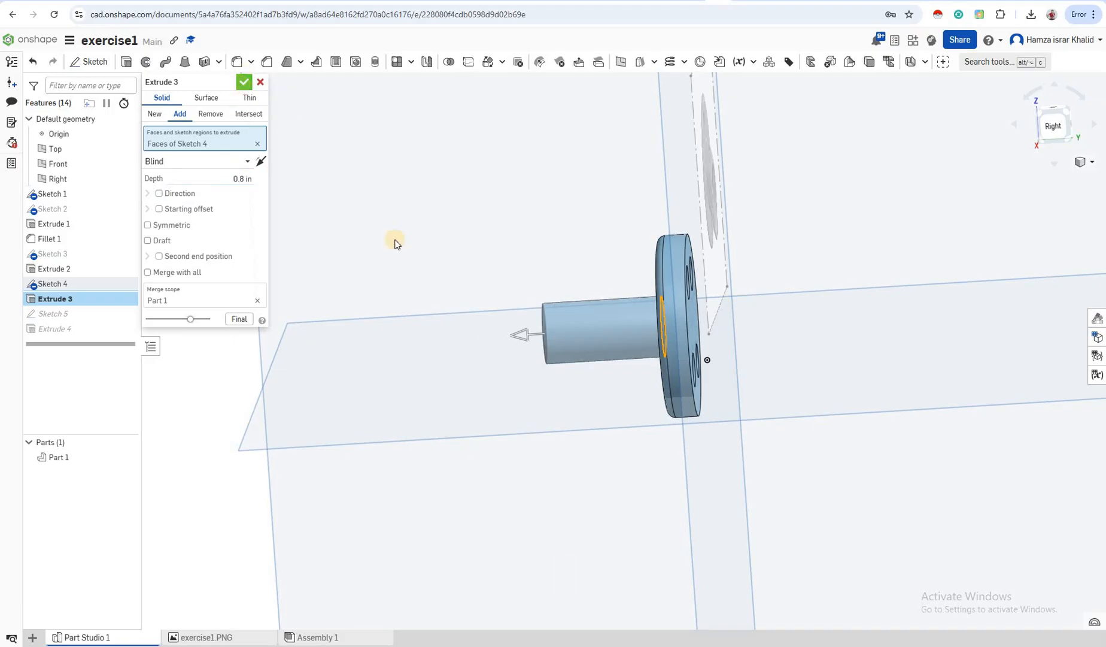
pyautogui.press('Return')
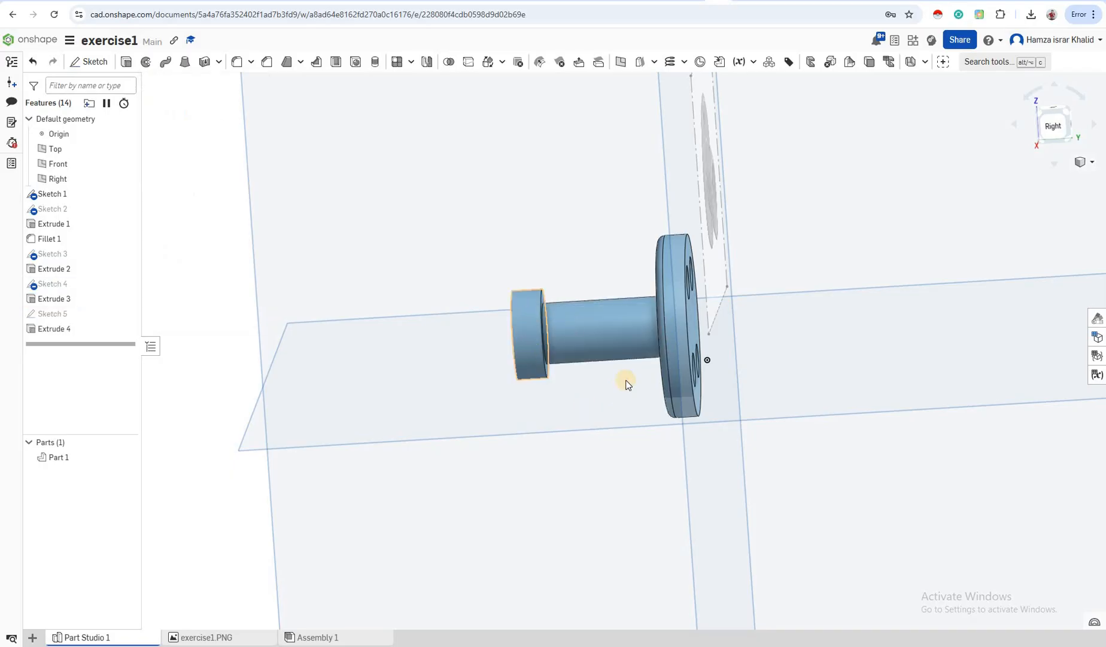
pyautogui.moveTo(484, 354); pyautogui.dragTo(333, 329, button='right')
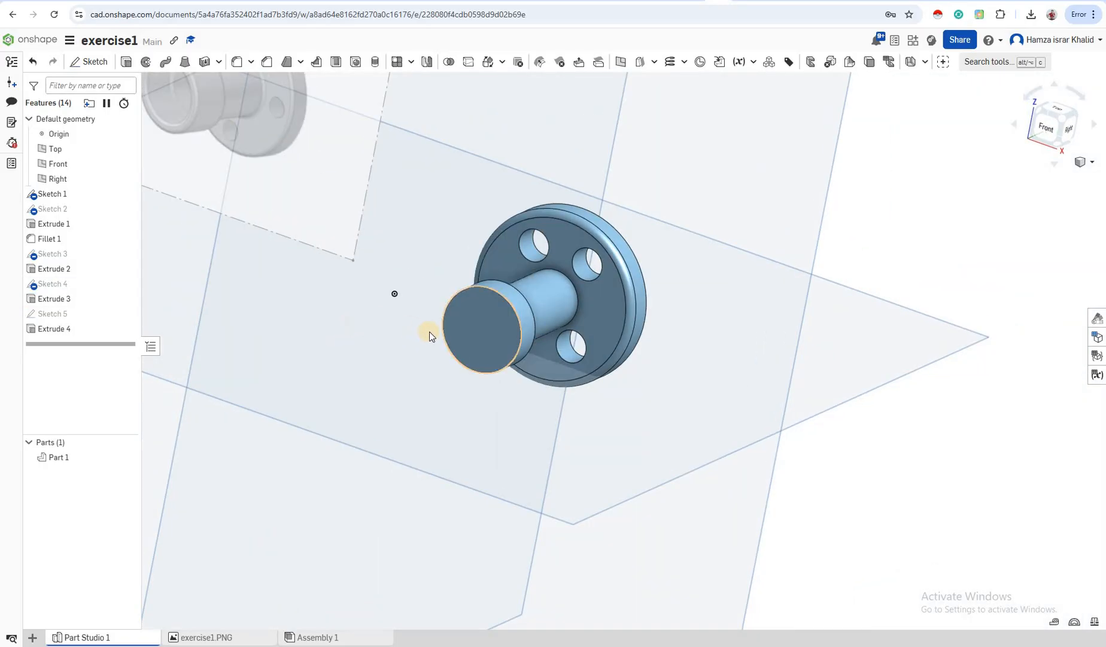
pyautogui.scroll(-5, 464, 339)
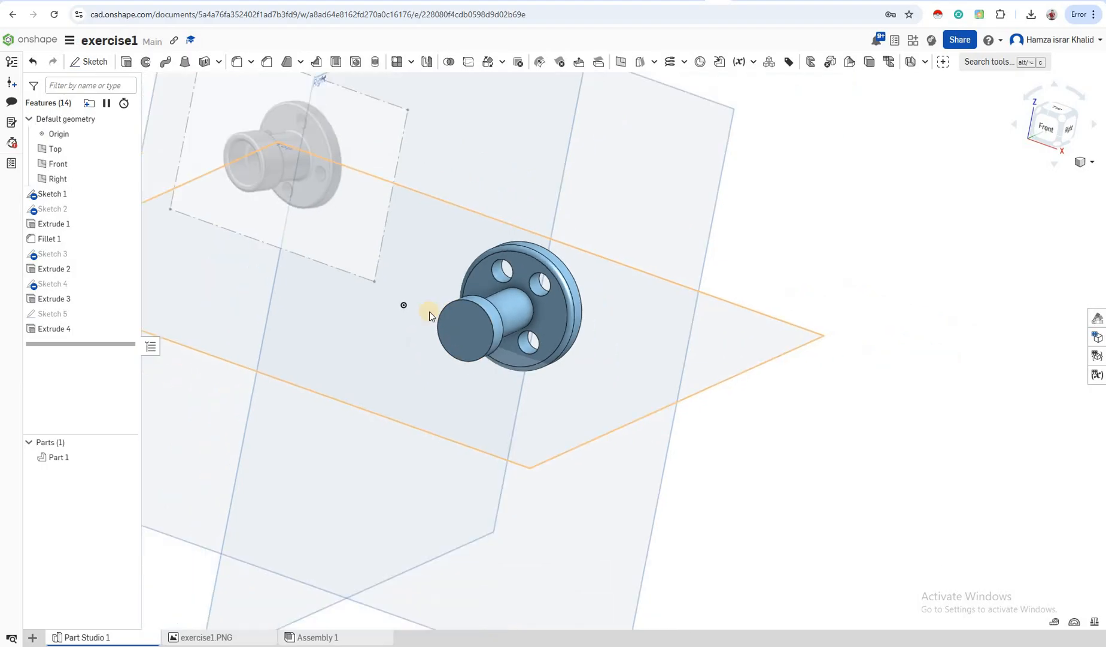
pyautogui.scroll(3, 414, 294)
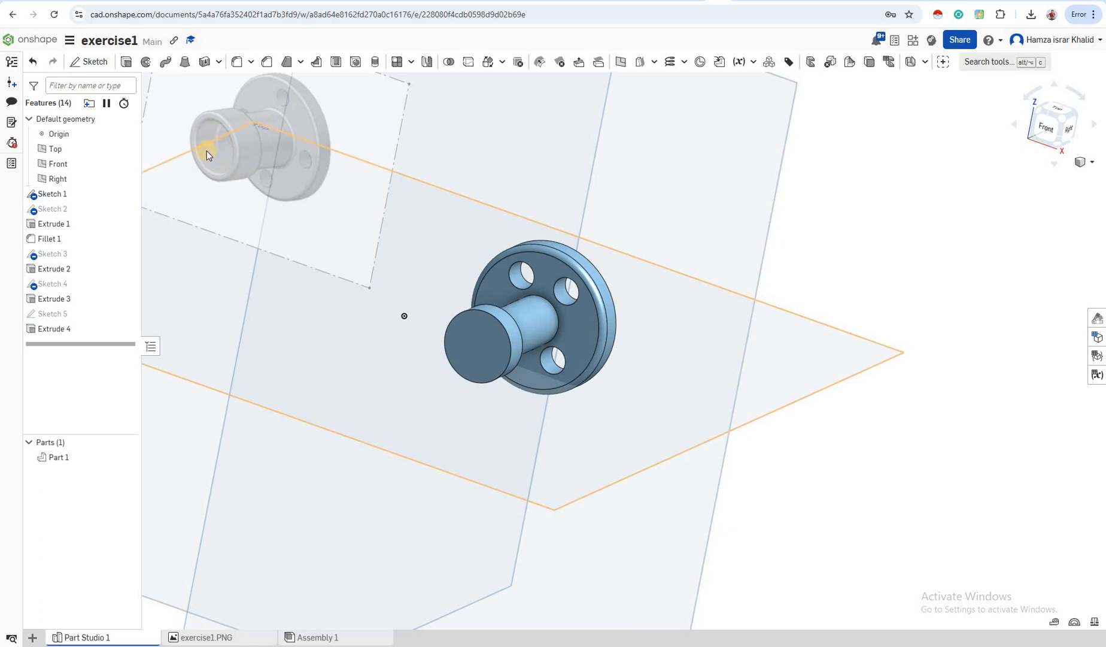
pyautogui.click(478, 353)
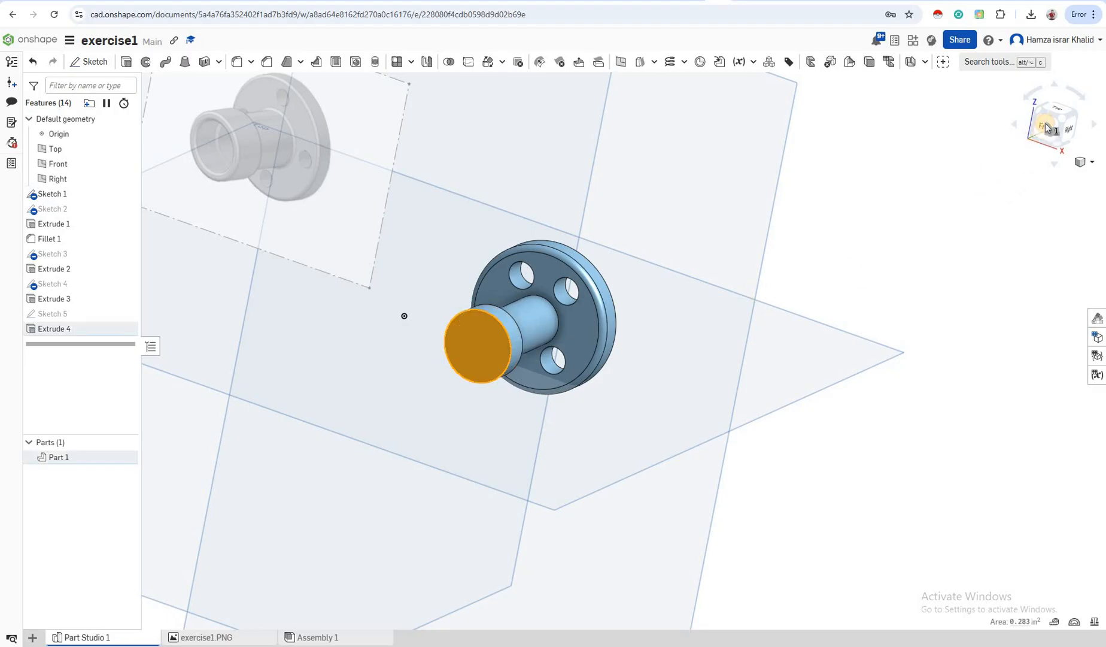
pyautogui.press('n')
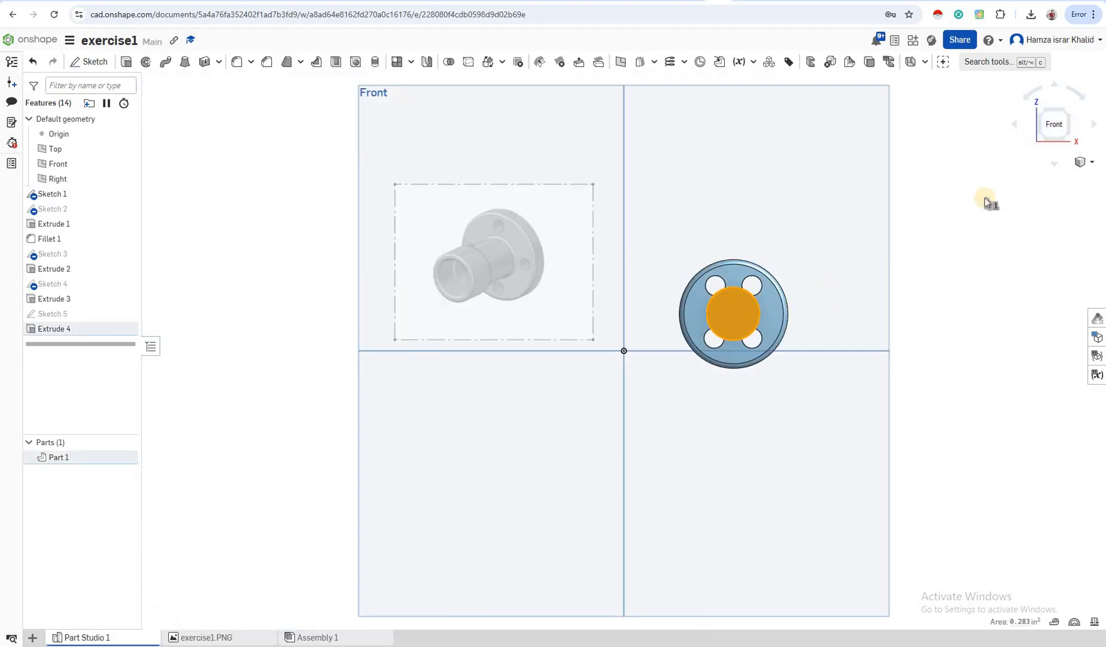
pyautogui.scroll(3, 823, 295)
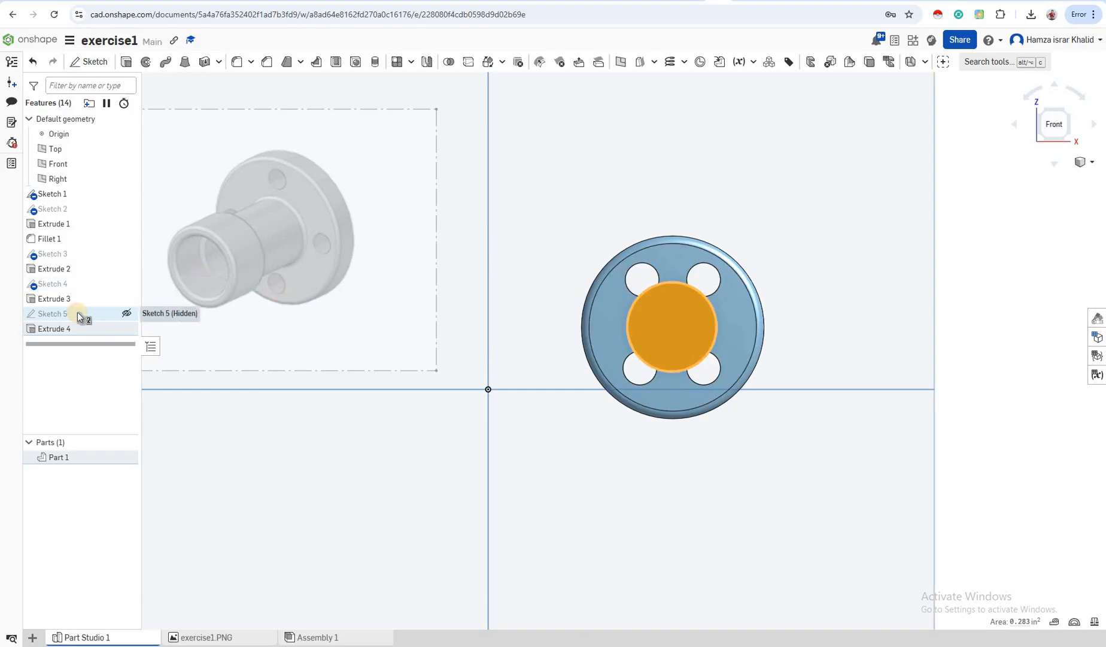
# Reopen Sketch 5, draw a Ø0.383 circle centred on the part, and close the sketch
pyautogui.rightClick(78, 316)
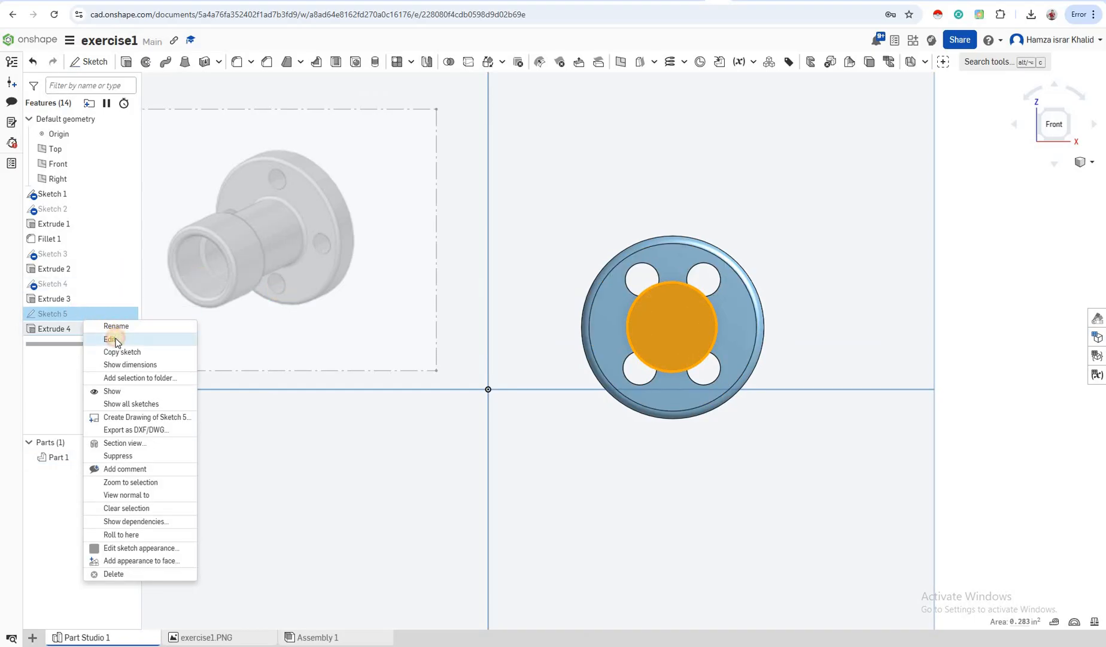
pyautogui.click(660, 254)
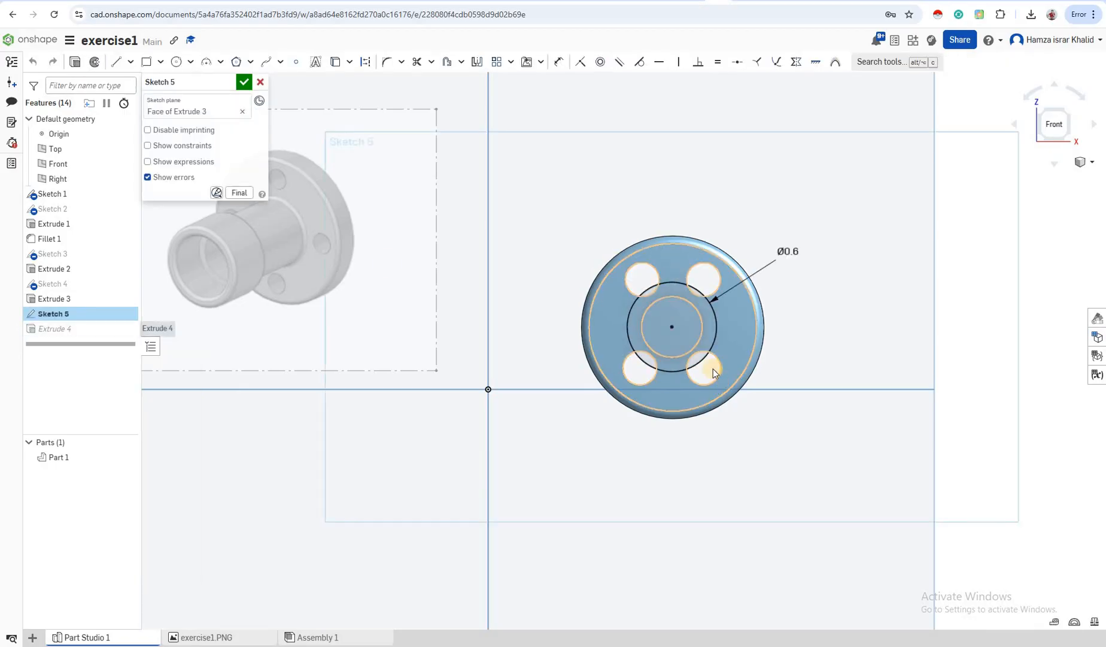
pyautogui.click(177, 62)
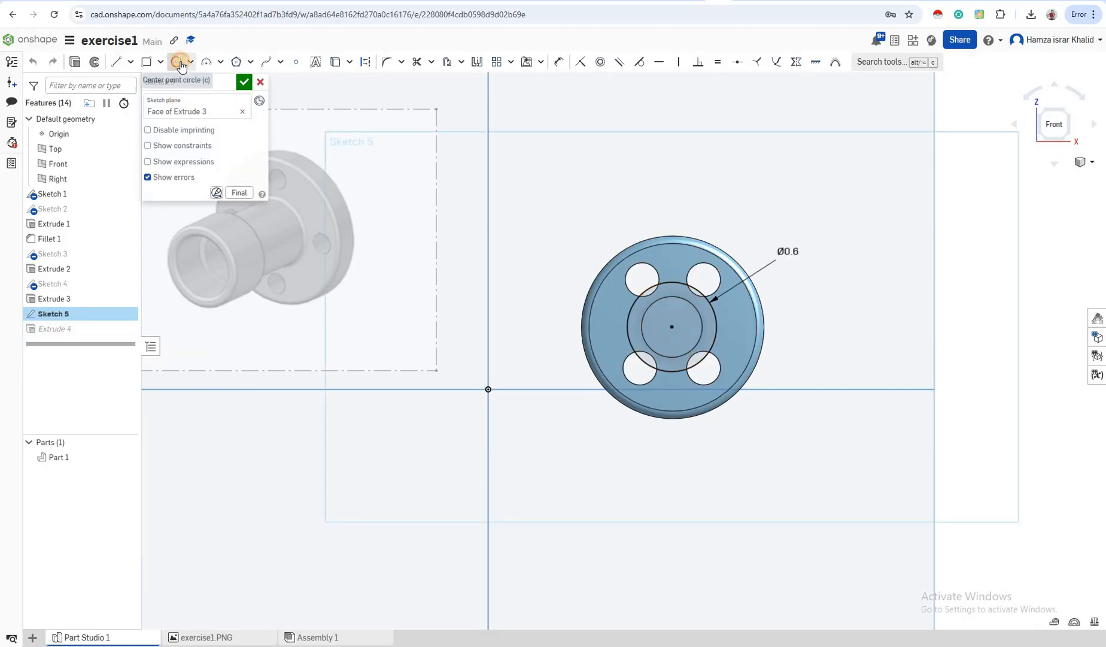
pyautogui.click(671, 327)
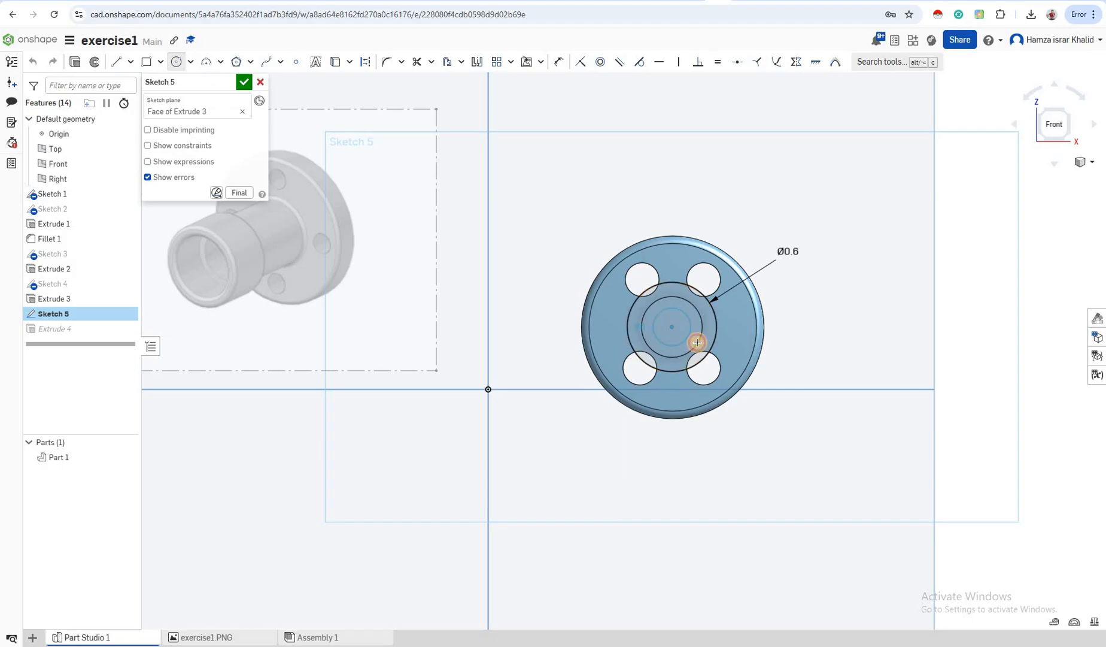
pyautogui.click(697, 342)
pyautogui.click(695, 346)
pyautogui.click(693, 346)
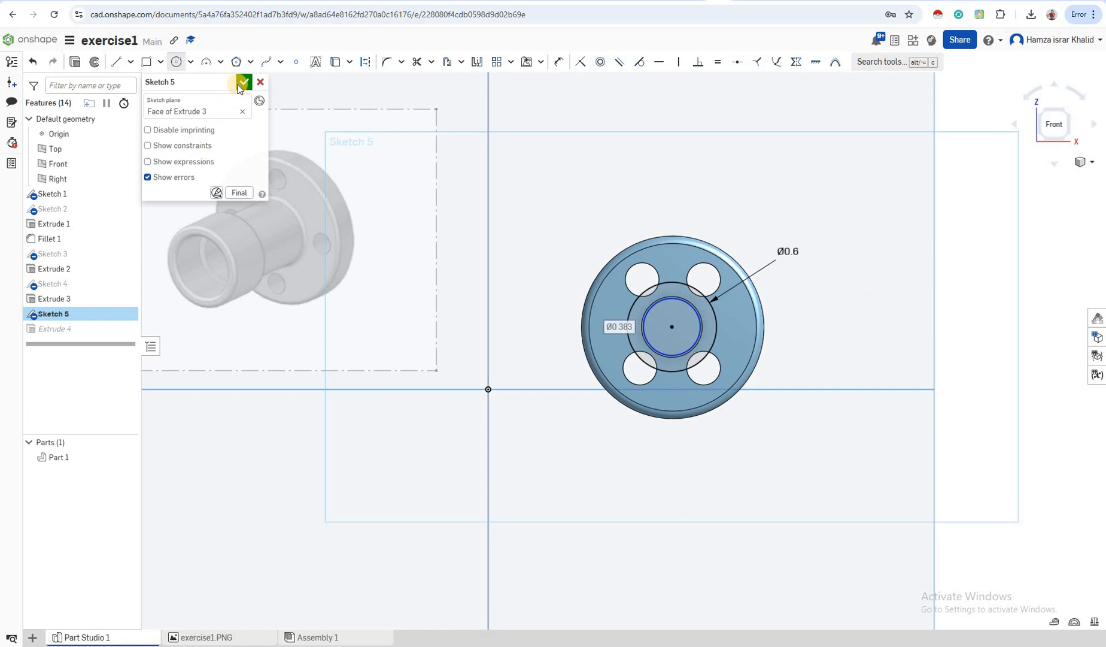
pyautogui.click(243, 83)
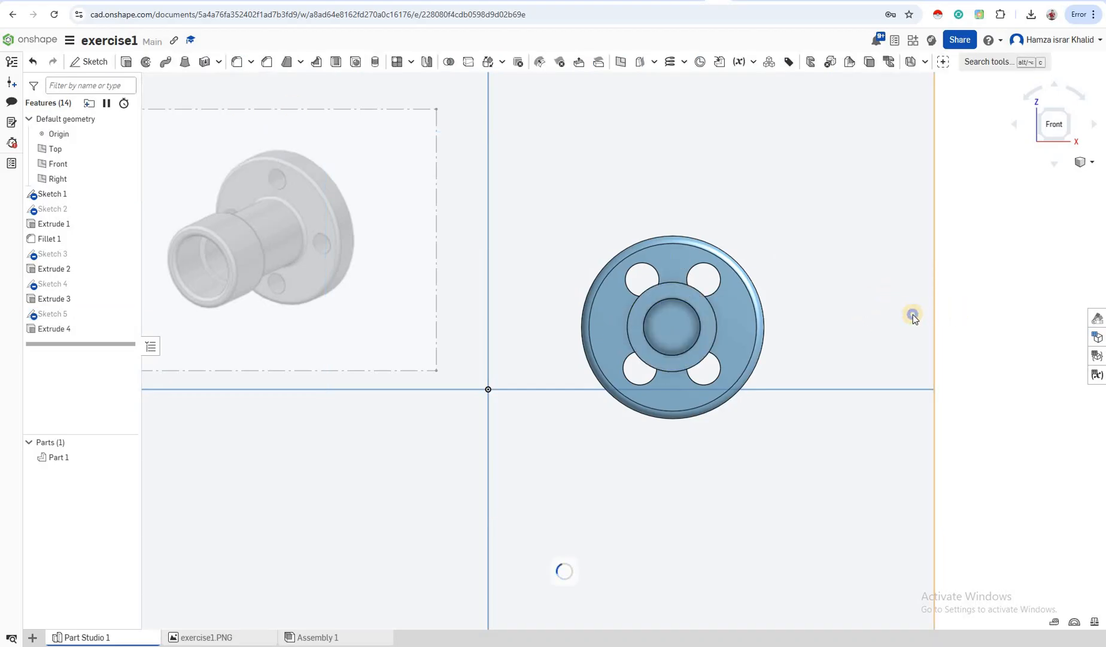
# Orbit the part to an isometric angle and select the boss's cylindrical face
pyautogui.moveTo(912, 318); pyautogui.dragTo(553, 349, button='right')
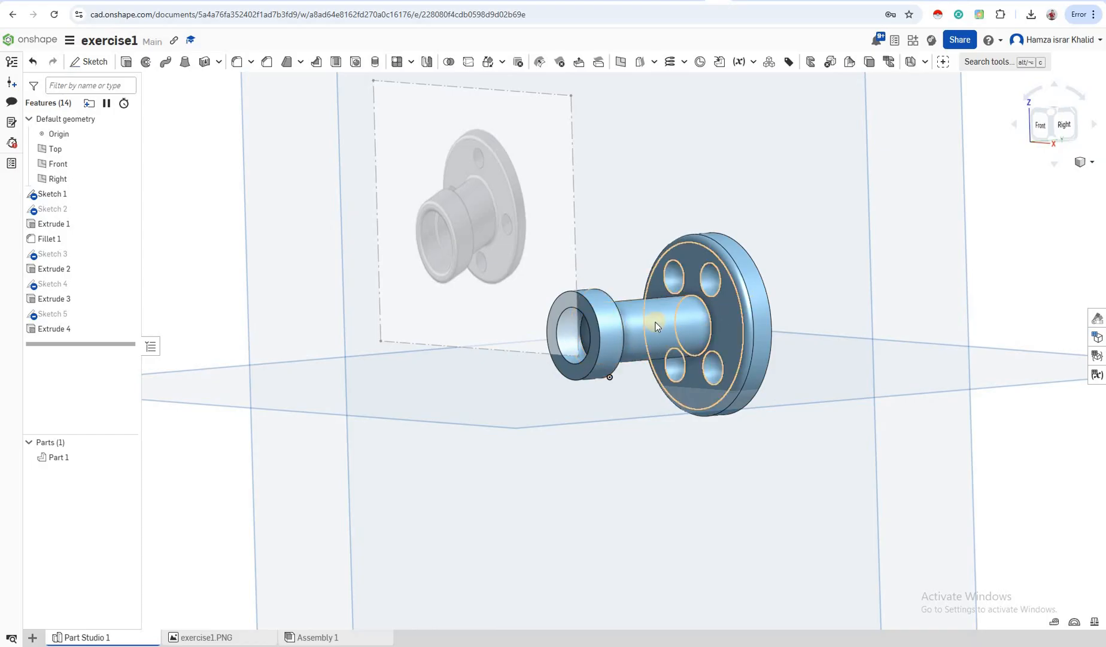
pyautogui.click(658, 341)
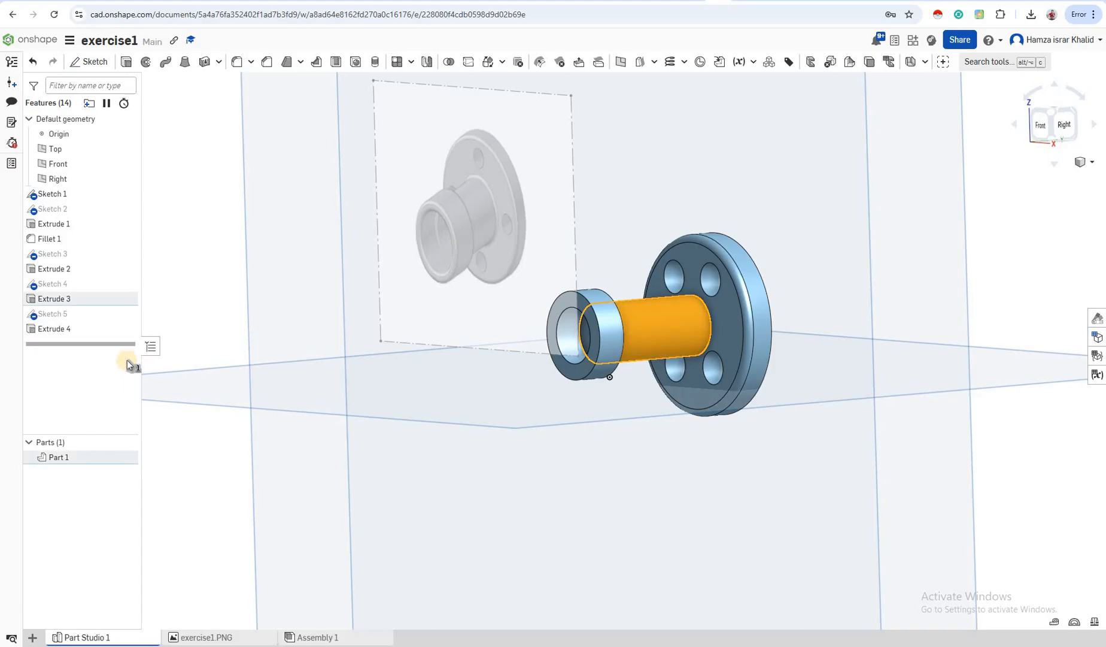
# Edit Sketch 4 in Front view, add a centred Ø0.281 circle, and close the sketch
pyautogui.rightClick(81, 286)
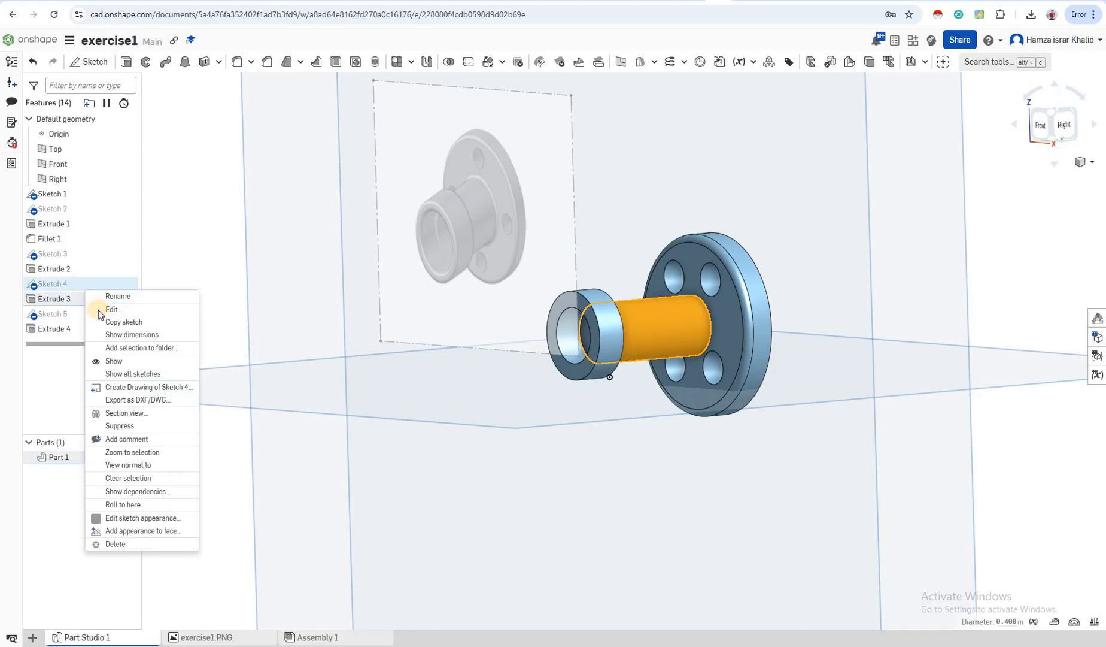
pyautogui.click(115, 311)
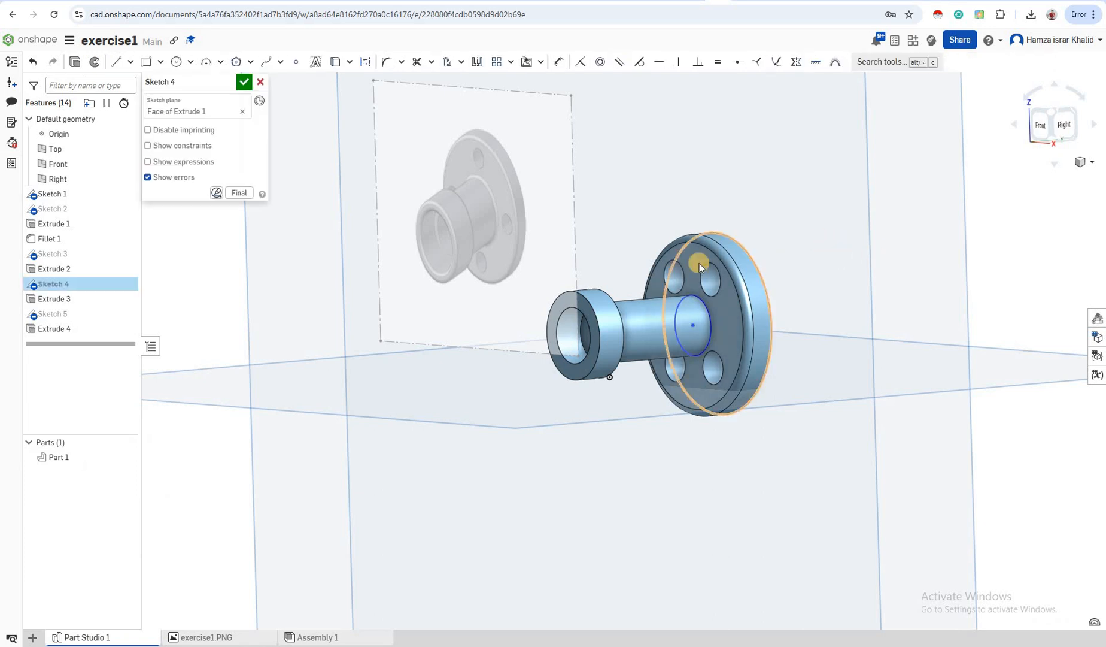
pyautogui.click(1043, 126)
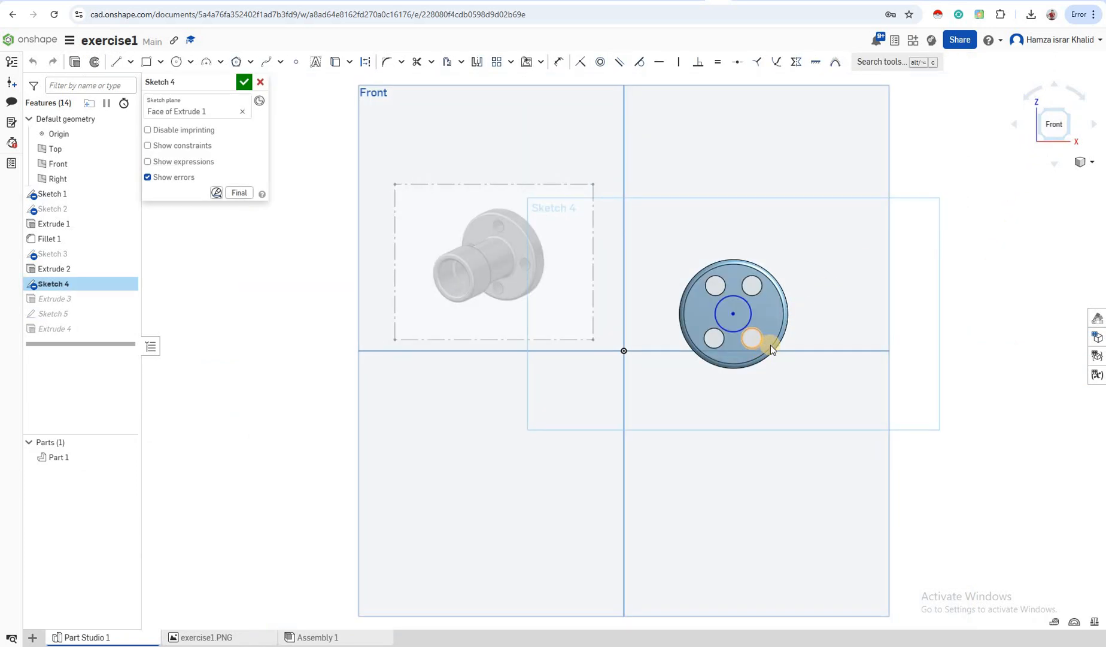
pyautogui.scroll(1, 770, 344)
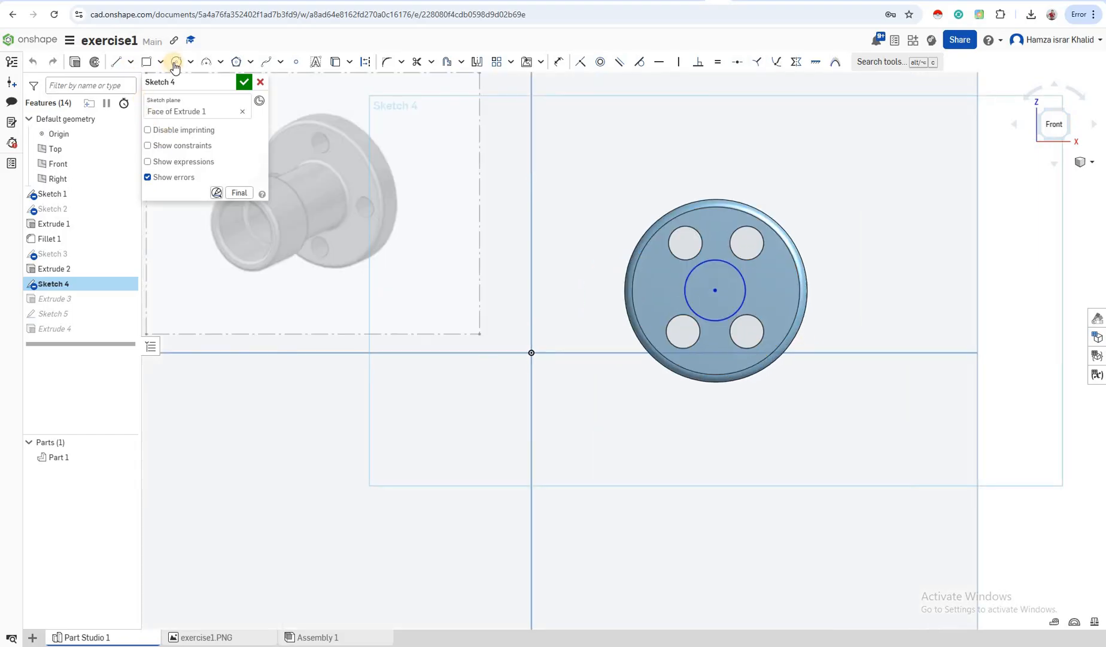
pyautogui.press('c')
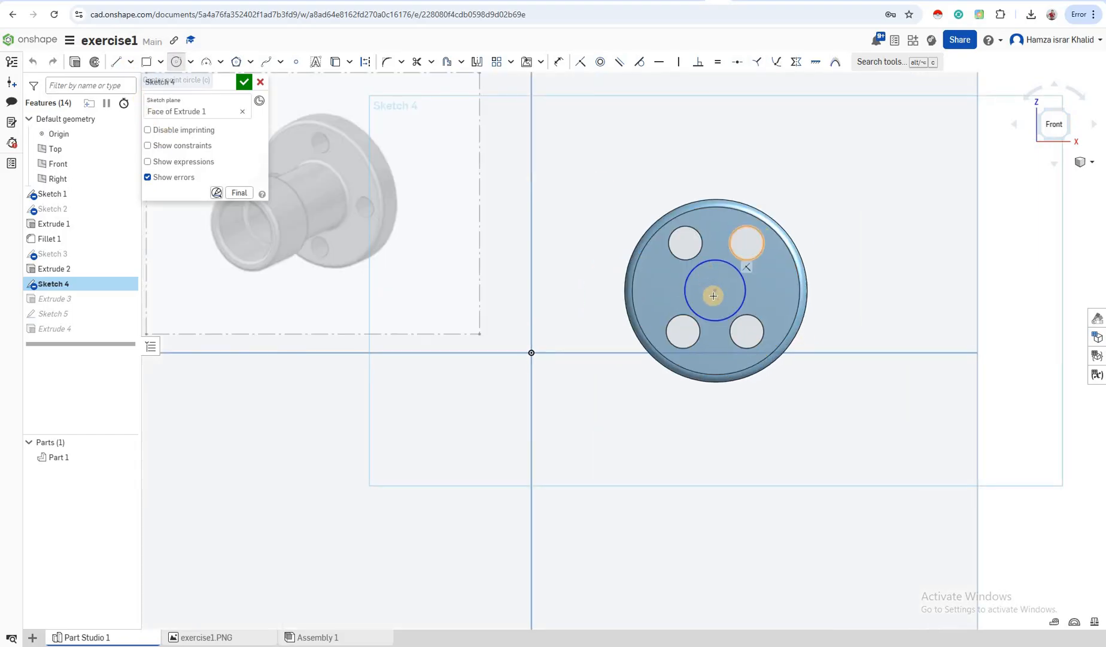
pyautogui.click(715, 291)
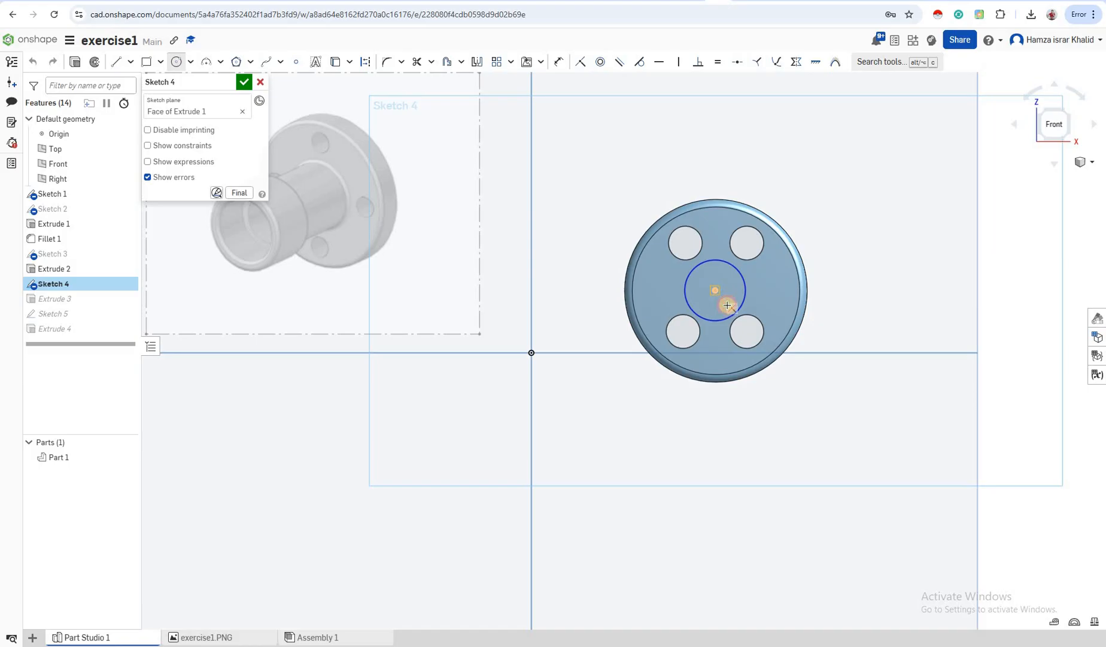
pyautogui.click(728, 306)
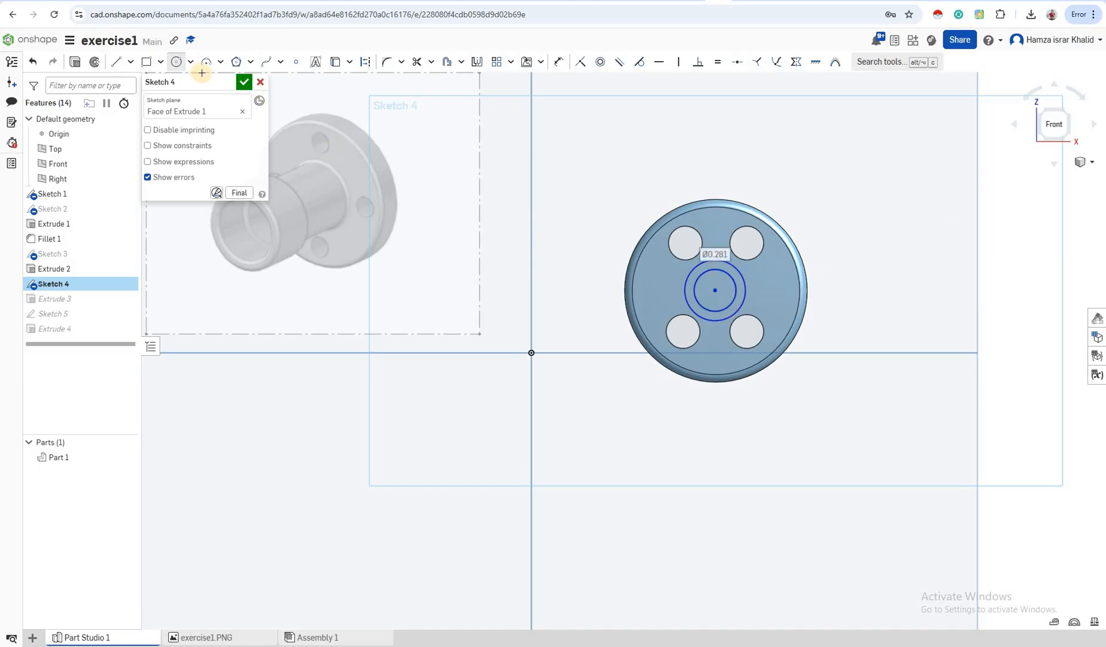
pyautogui.click(243, 83)
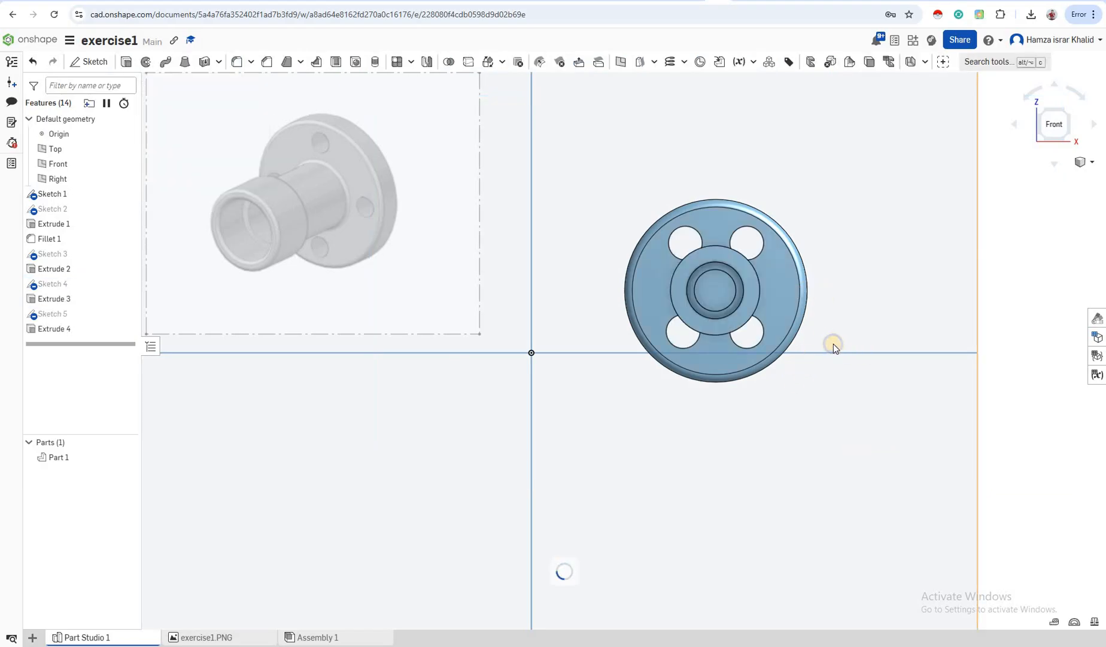
# Orbit around the stepped bore and select the boss's outer front rim edge
pyautogui.moveTo(833, 344); pyautogui.dragTo(857, 351, button='right')
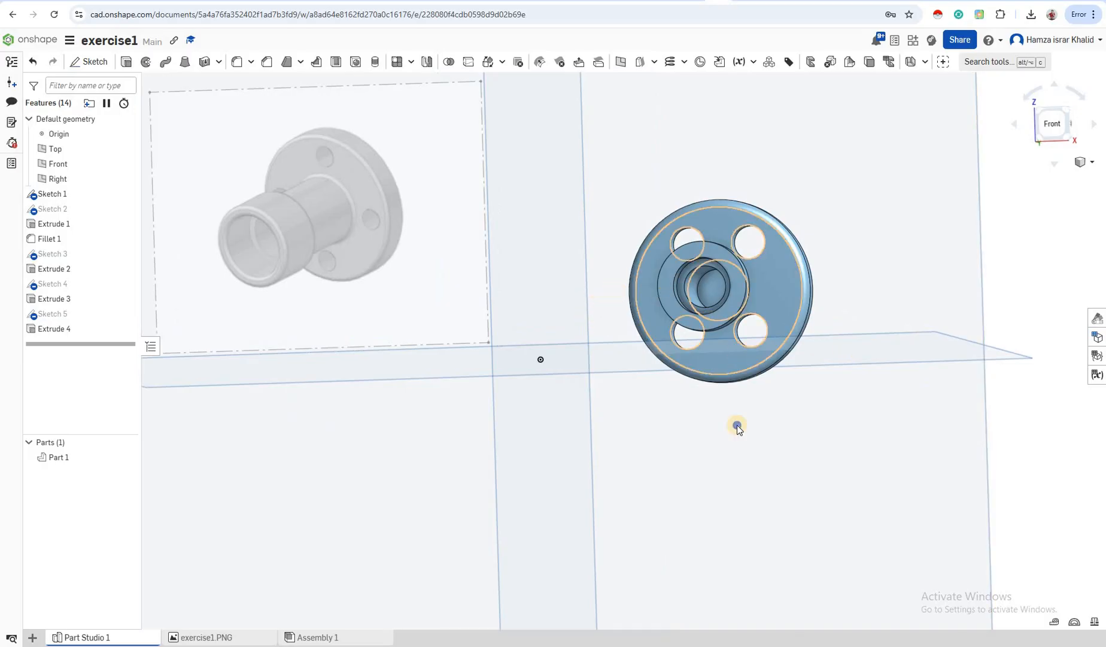
pyautogui.moveTo(750, 402); pyautogui.dragTo(675, 283, button='right')
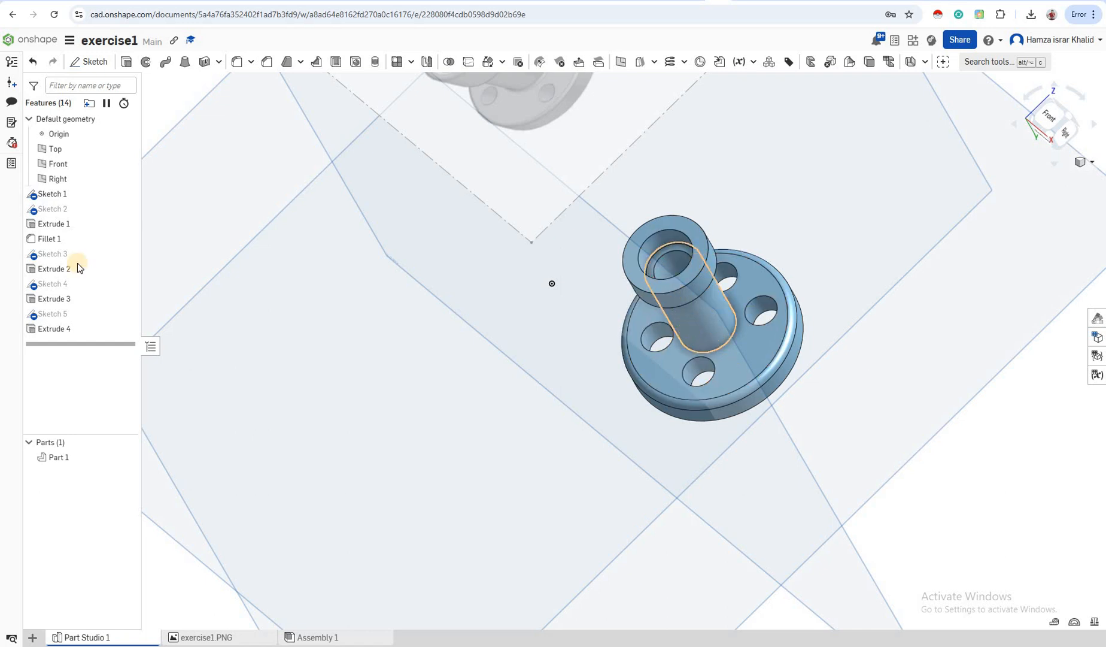
pyautogui.doubleClick(48, 315)
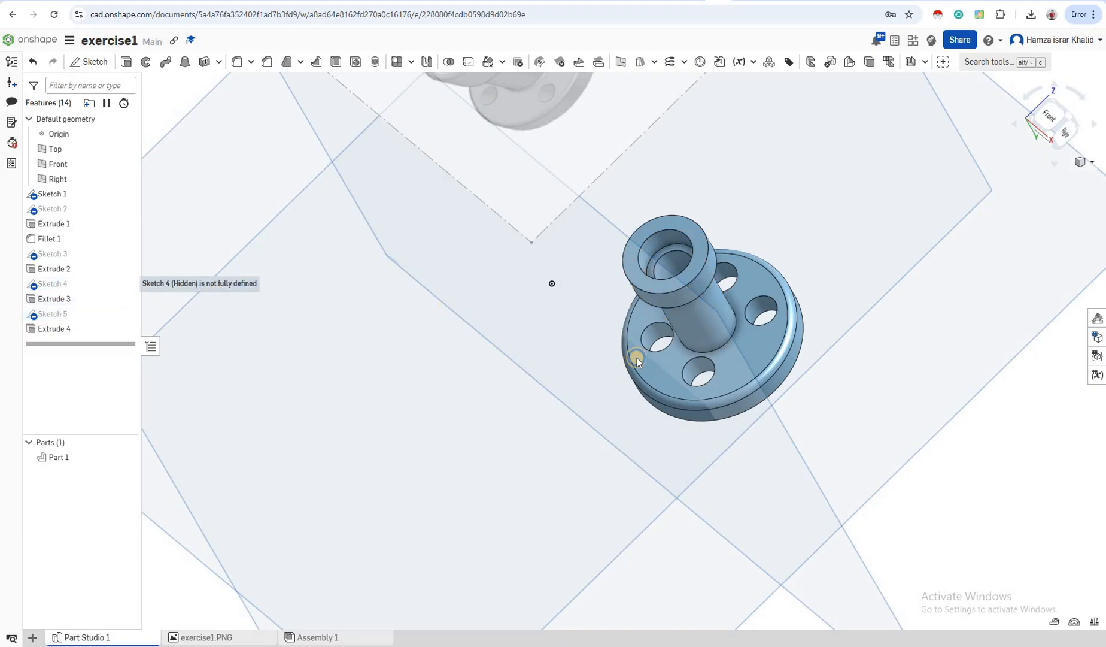
pyautogui.moveTo(637, 358)
pyautogui.mouseDown(button='right')
pyautogui.moveTo(772, 353)
pyautogui.moveTo(598, 401)
pyautogui.moveTo(615, 401)
pyautogui.mouseUp(button='right')
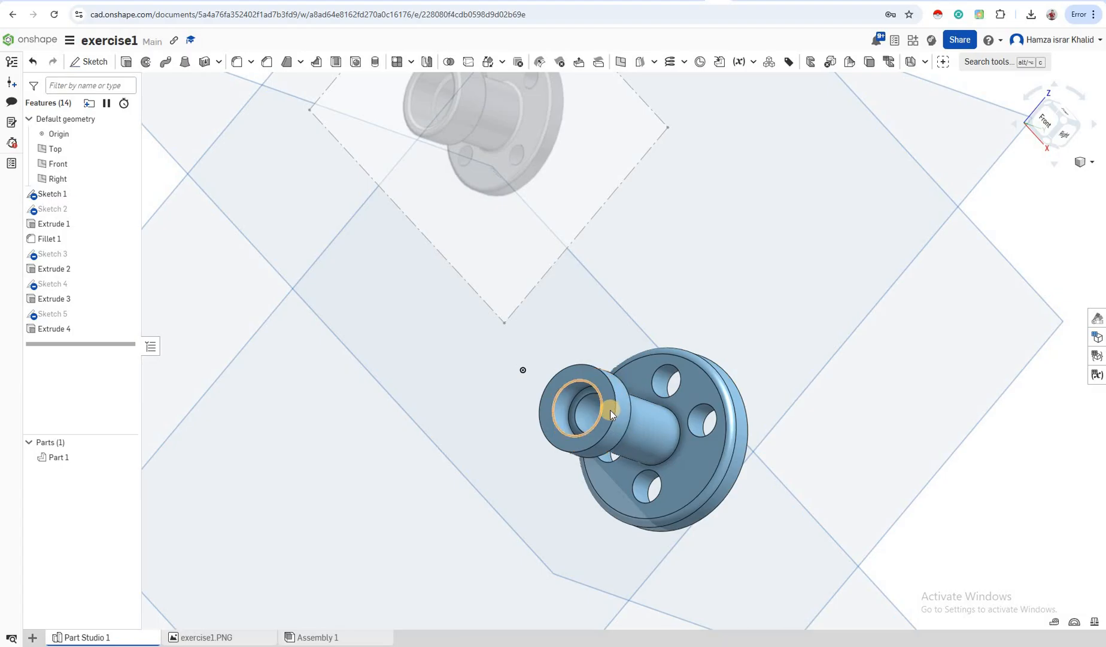
pyautogui.click(610, 410)
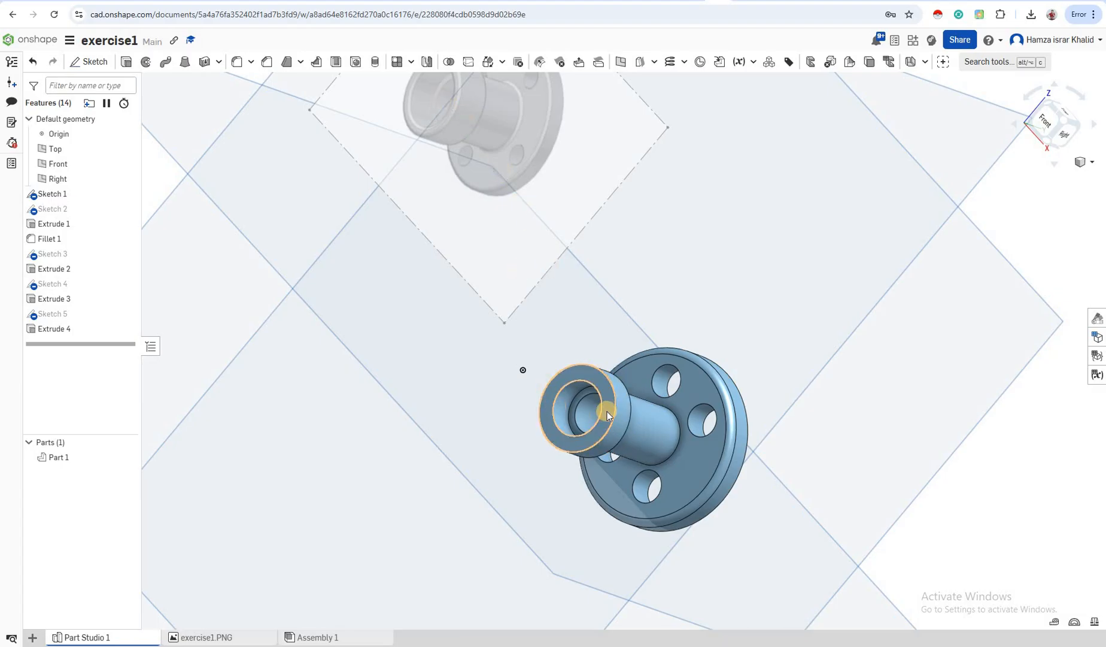
pyautogui.click(614, 412)
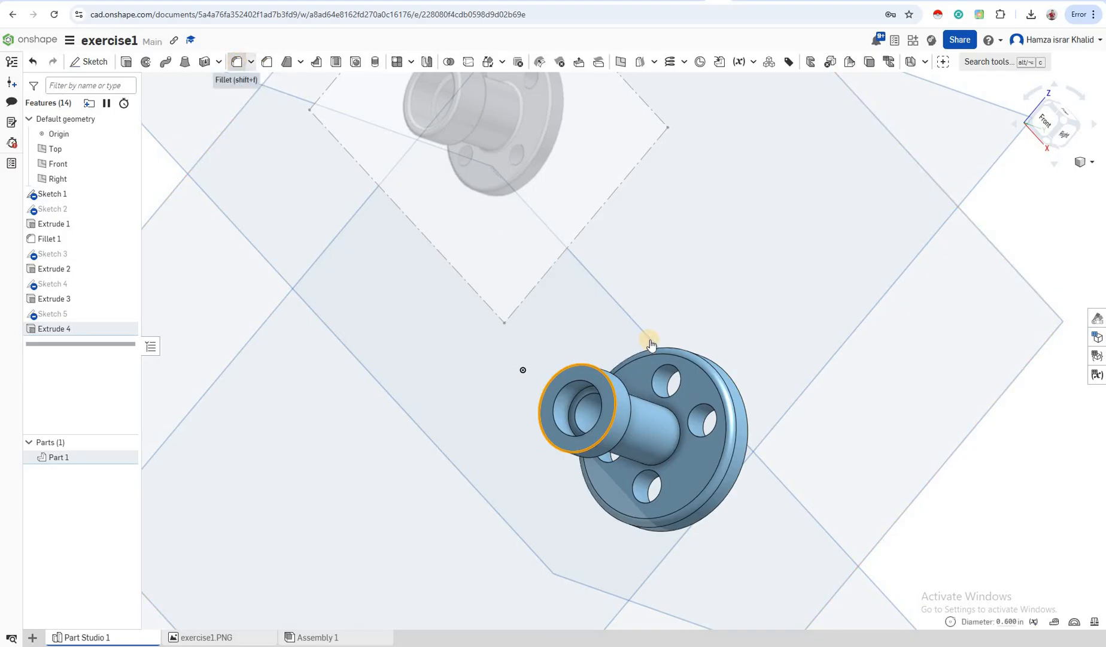
# Fillet the selected boss rim edge with a 0.05 in radius and orbit to review it
pyautogui.hotkey('shift', 'f')
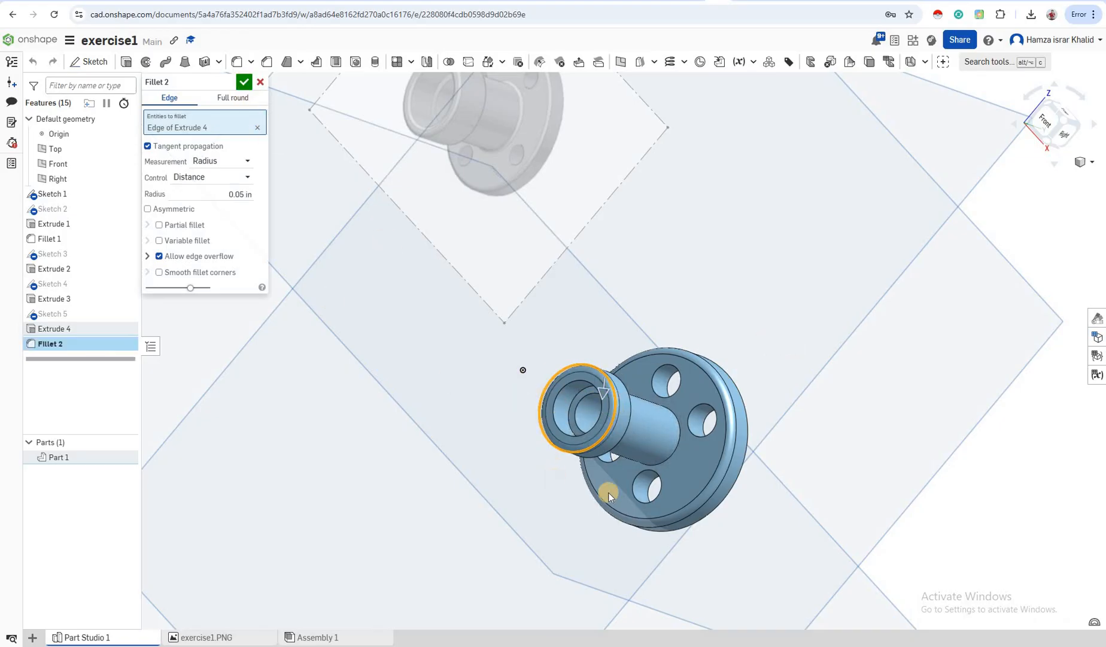
pyautogui.press('Return')
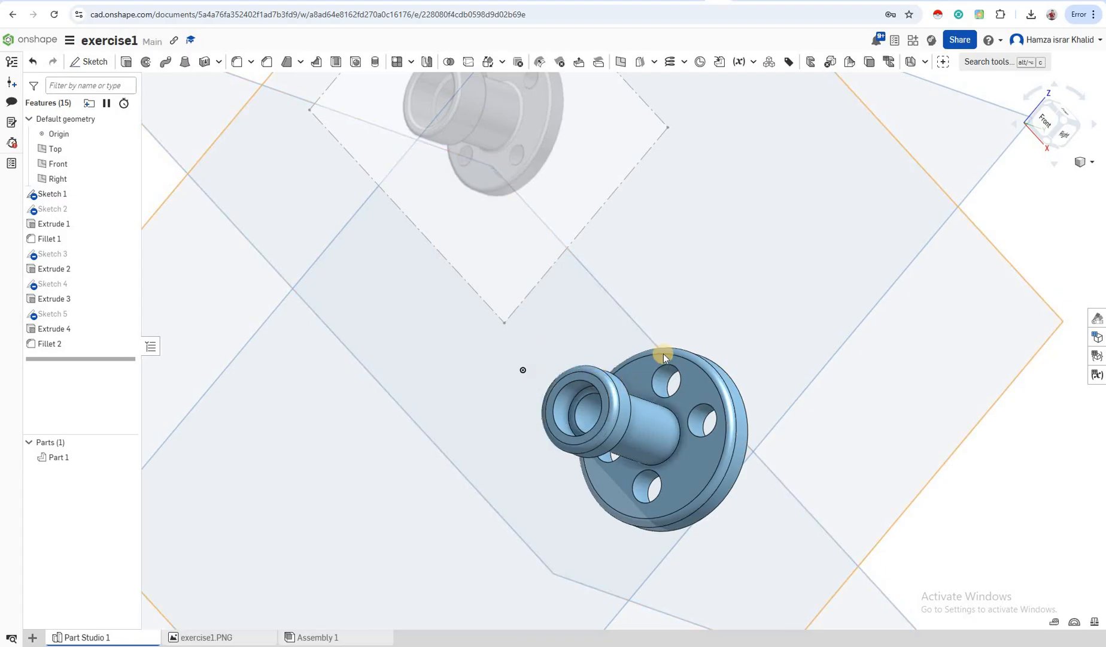
pyautogui.moveTo(653, 304); pyautogui.dragTo(642, 266, button='right')
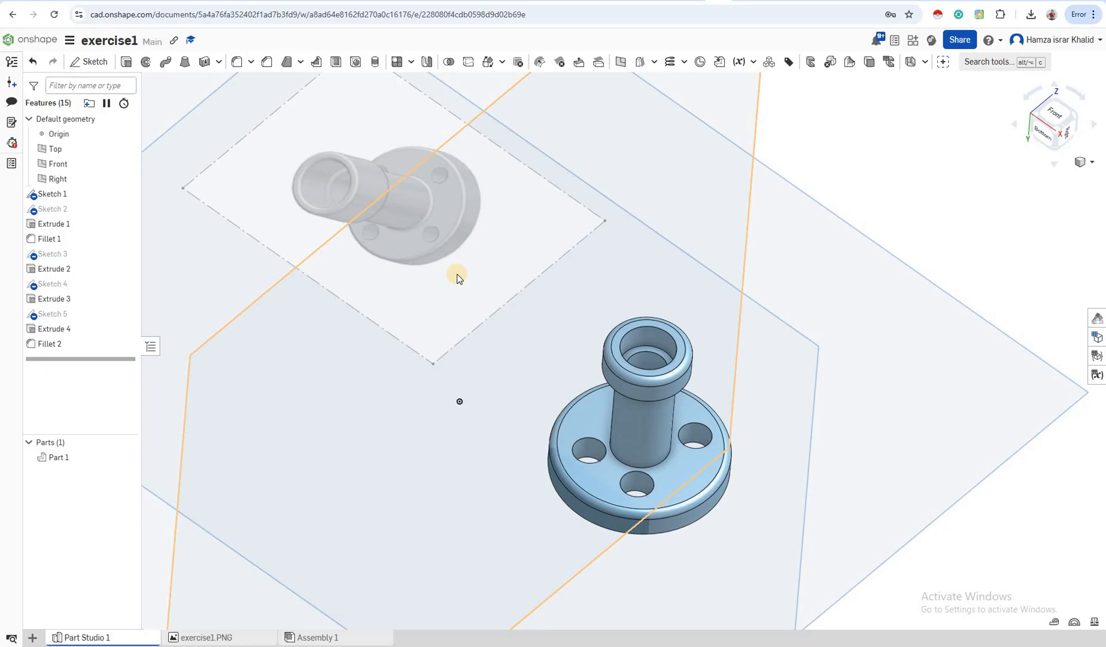
pyautogui.click(627, 492)
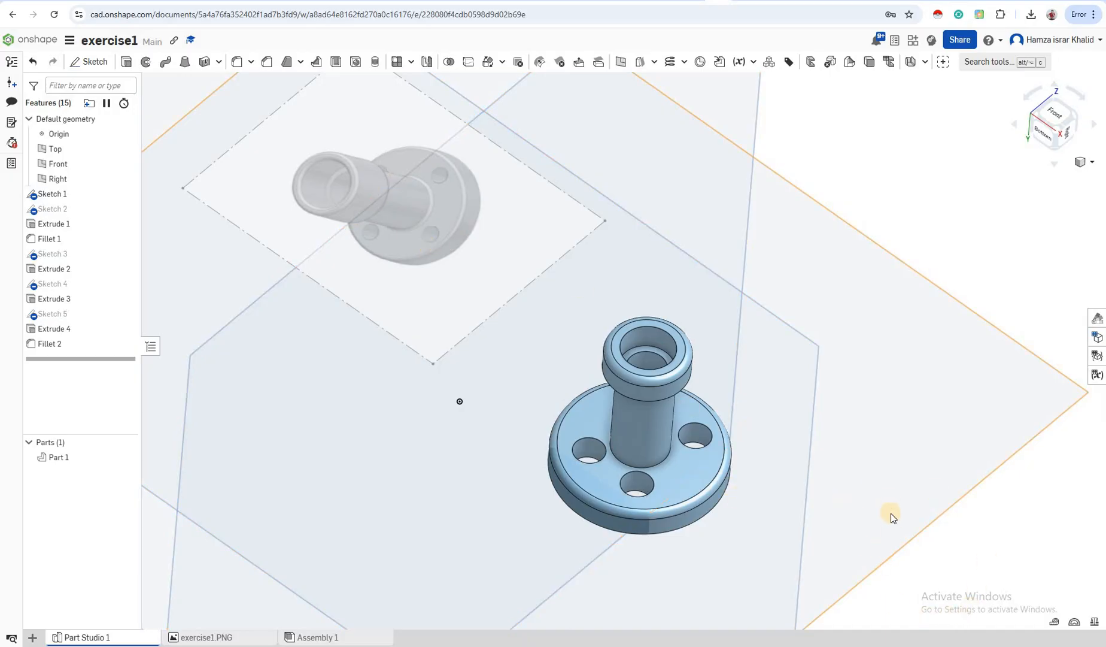
pyautogui.click(868, 613)
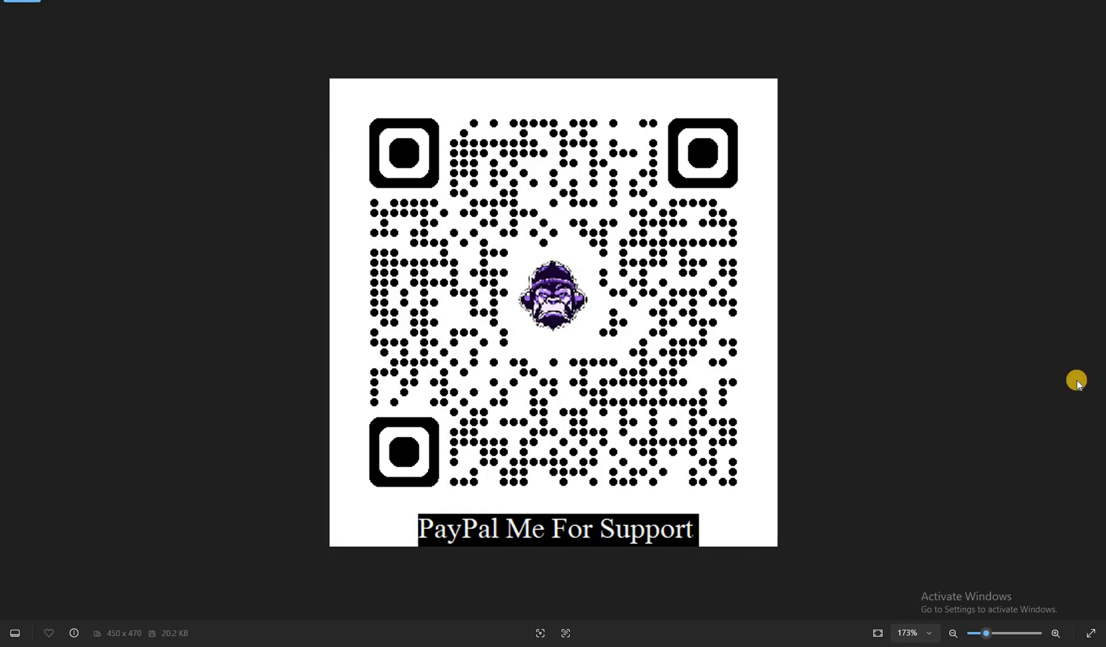
pyautogui.click(1037, 2)
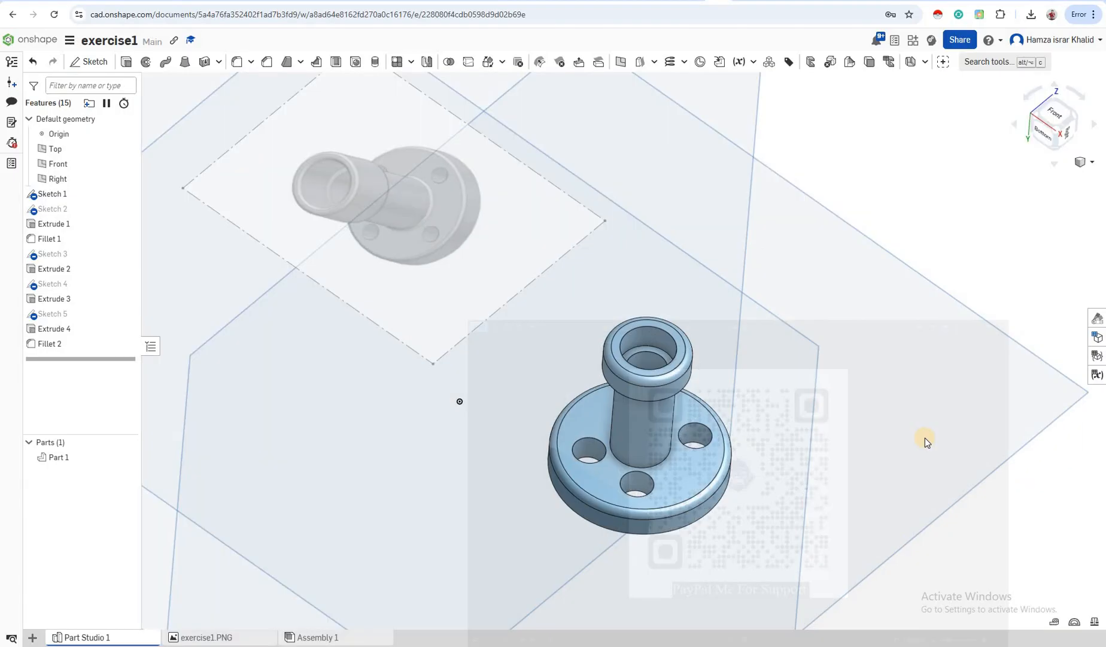